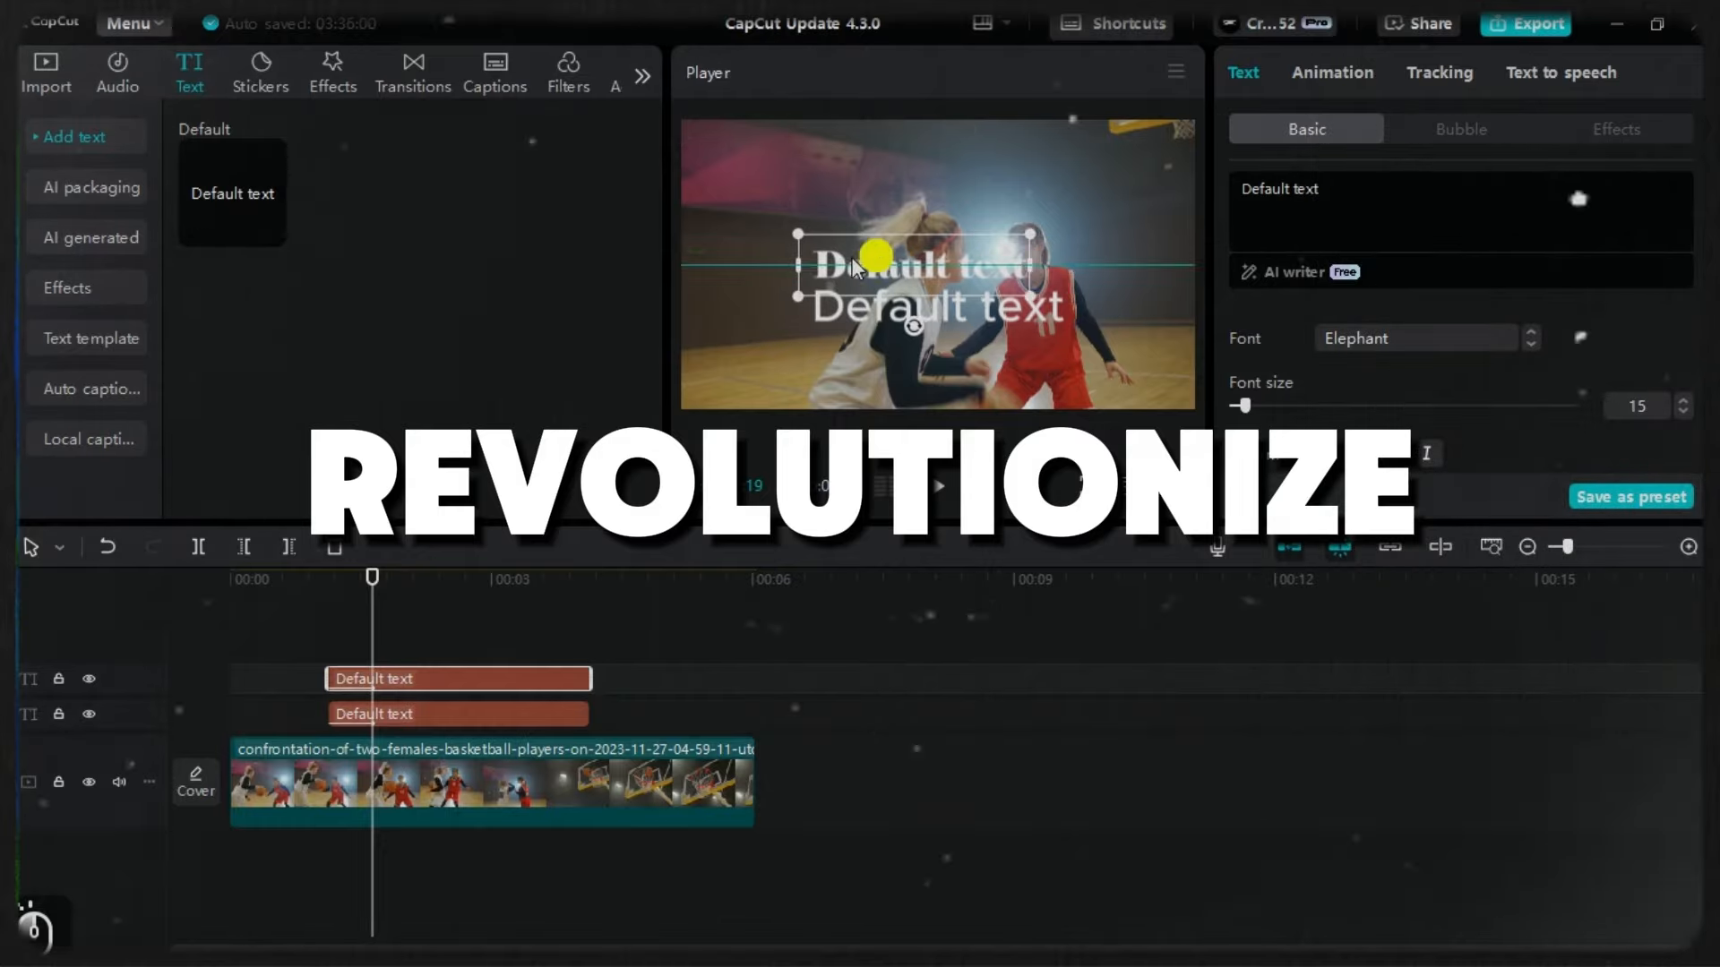
{"action": "key", "text": "space"}
{"action": "right_click", "coordinate": [475, 714]}
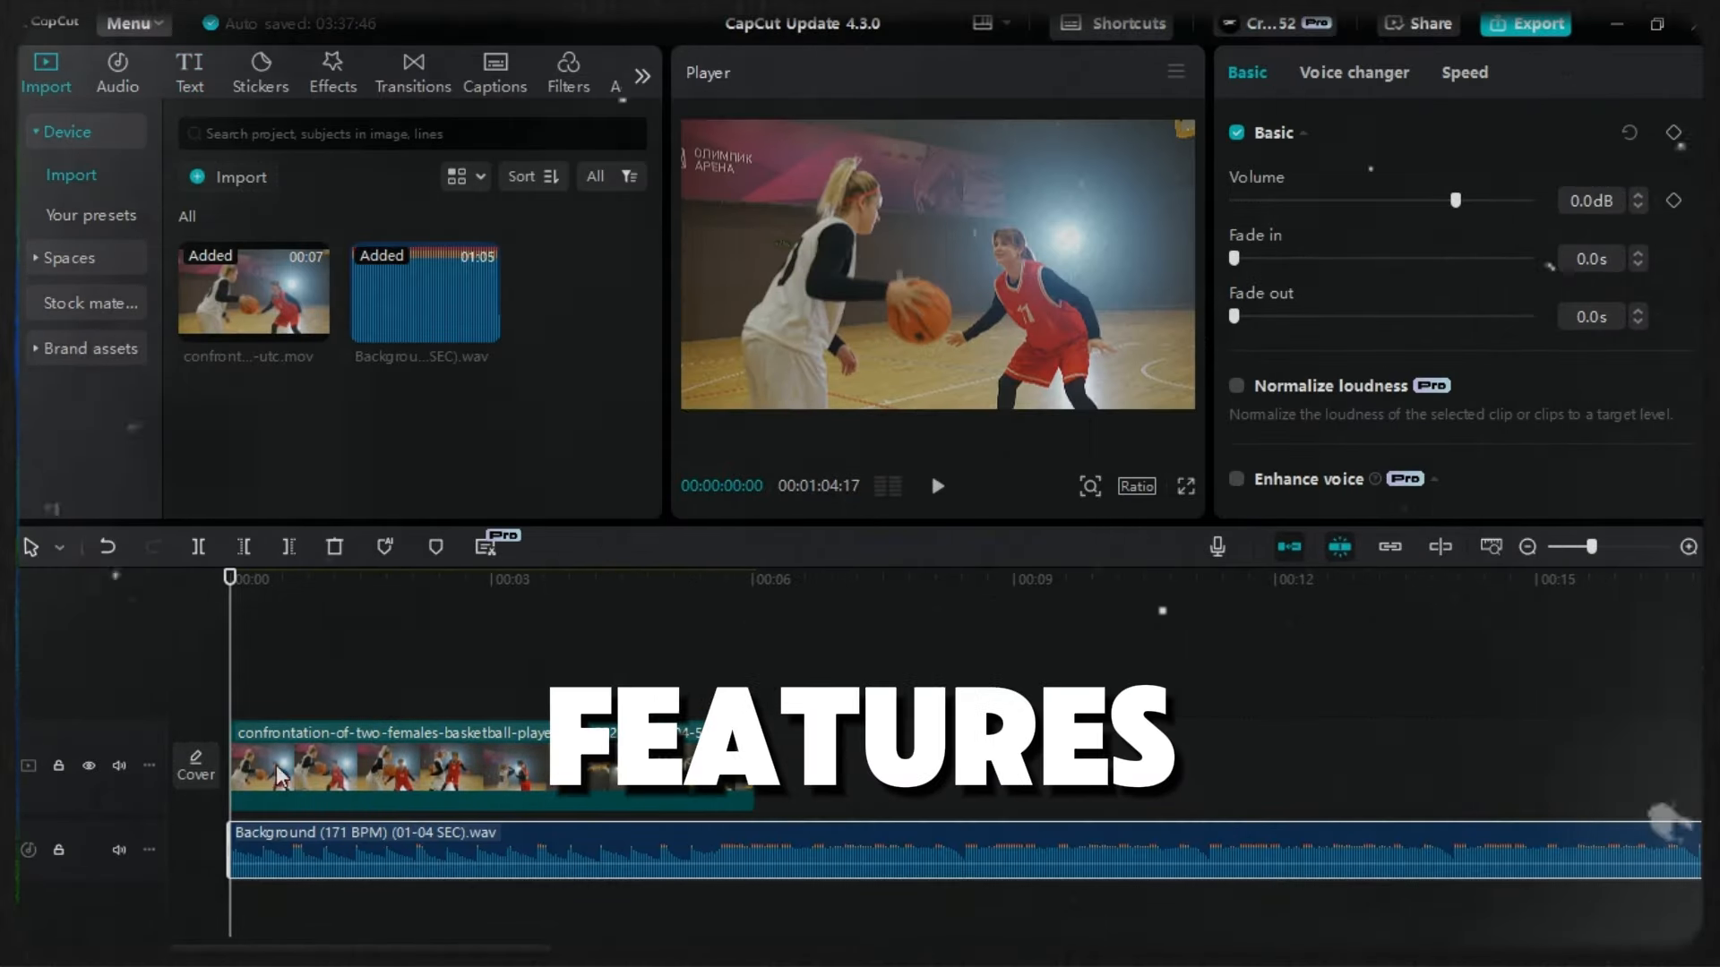
Set the video track's height to Default and enlarge its audio waveform area.
{"action": "right_click", "coordinate": [147, 761]}
{"action": "left_click", "coordinate": [414, 783]}
{"action": "right_click", "coordinate": [149, 733]}
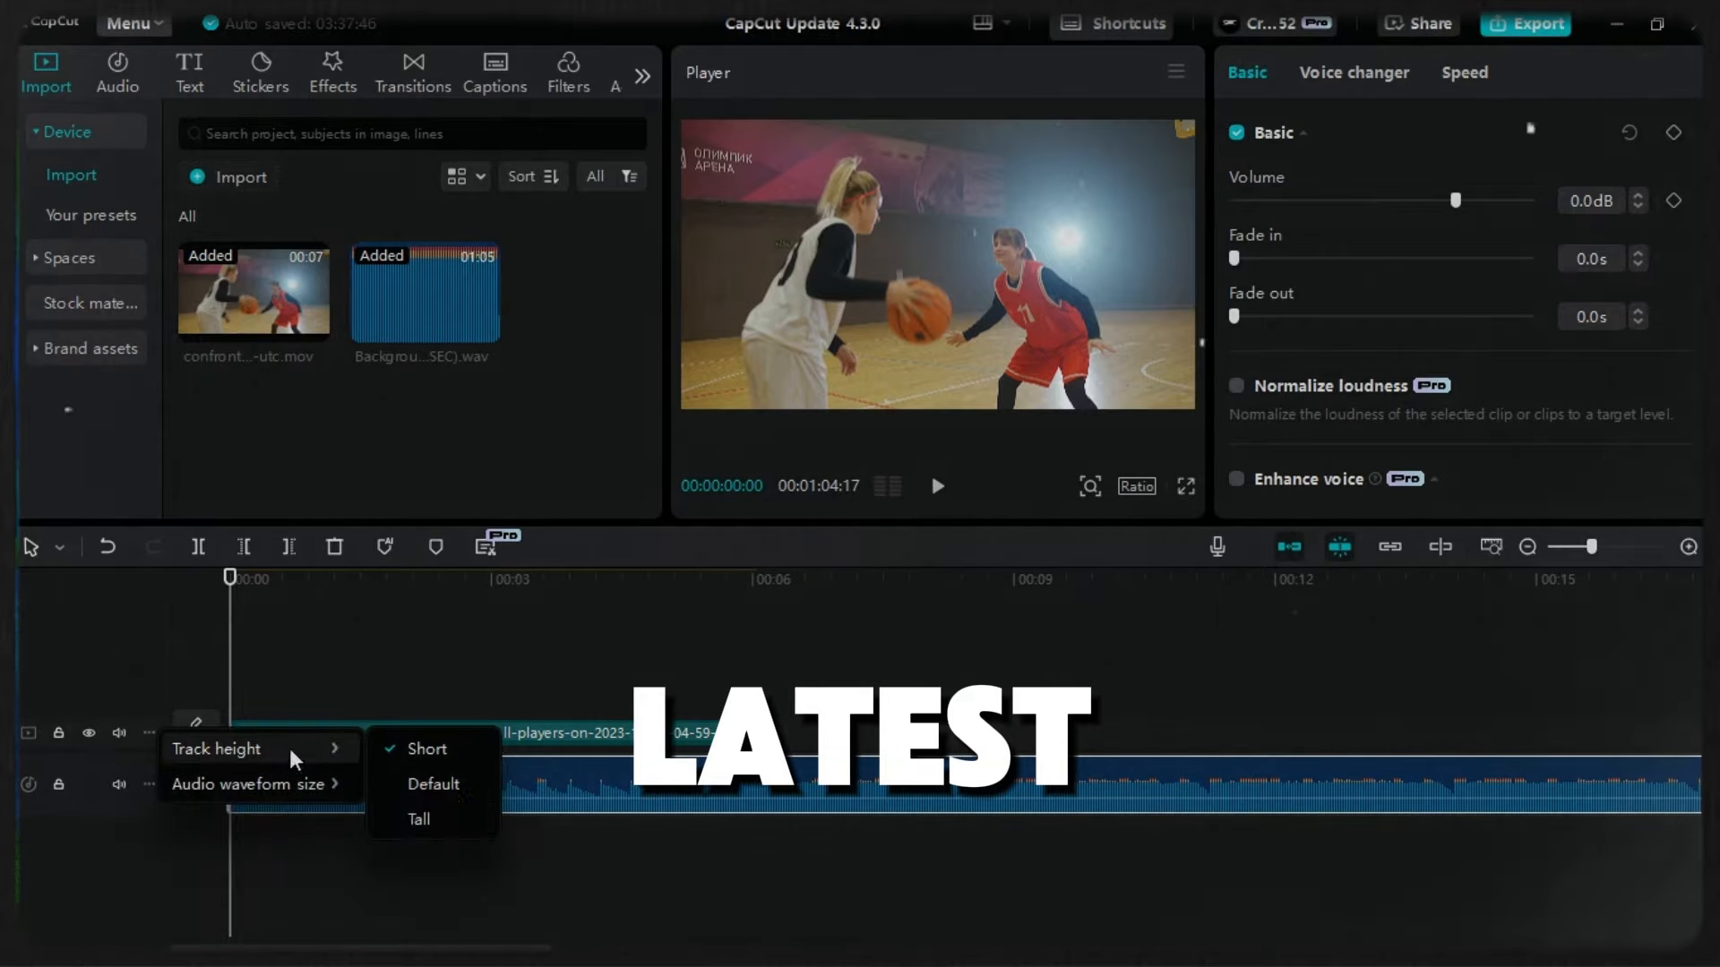
{"action": "left_click", "coordinate": [419, 783]}
{"action": "right_click", "coordinate": [150, 724]}
{"action": "mouse_move", "coordinate": [308, 781]}
{"action": "left_click", "coordinate": [481, 728]}
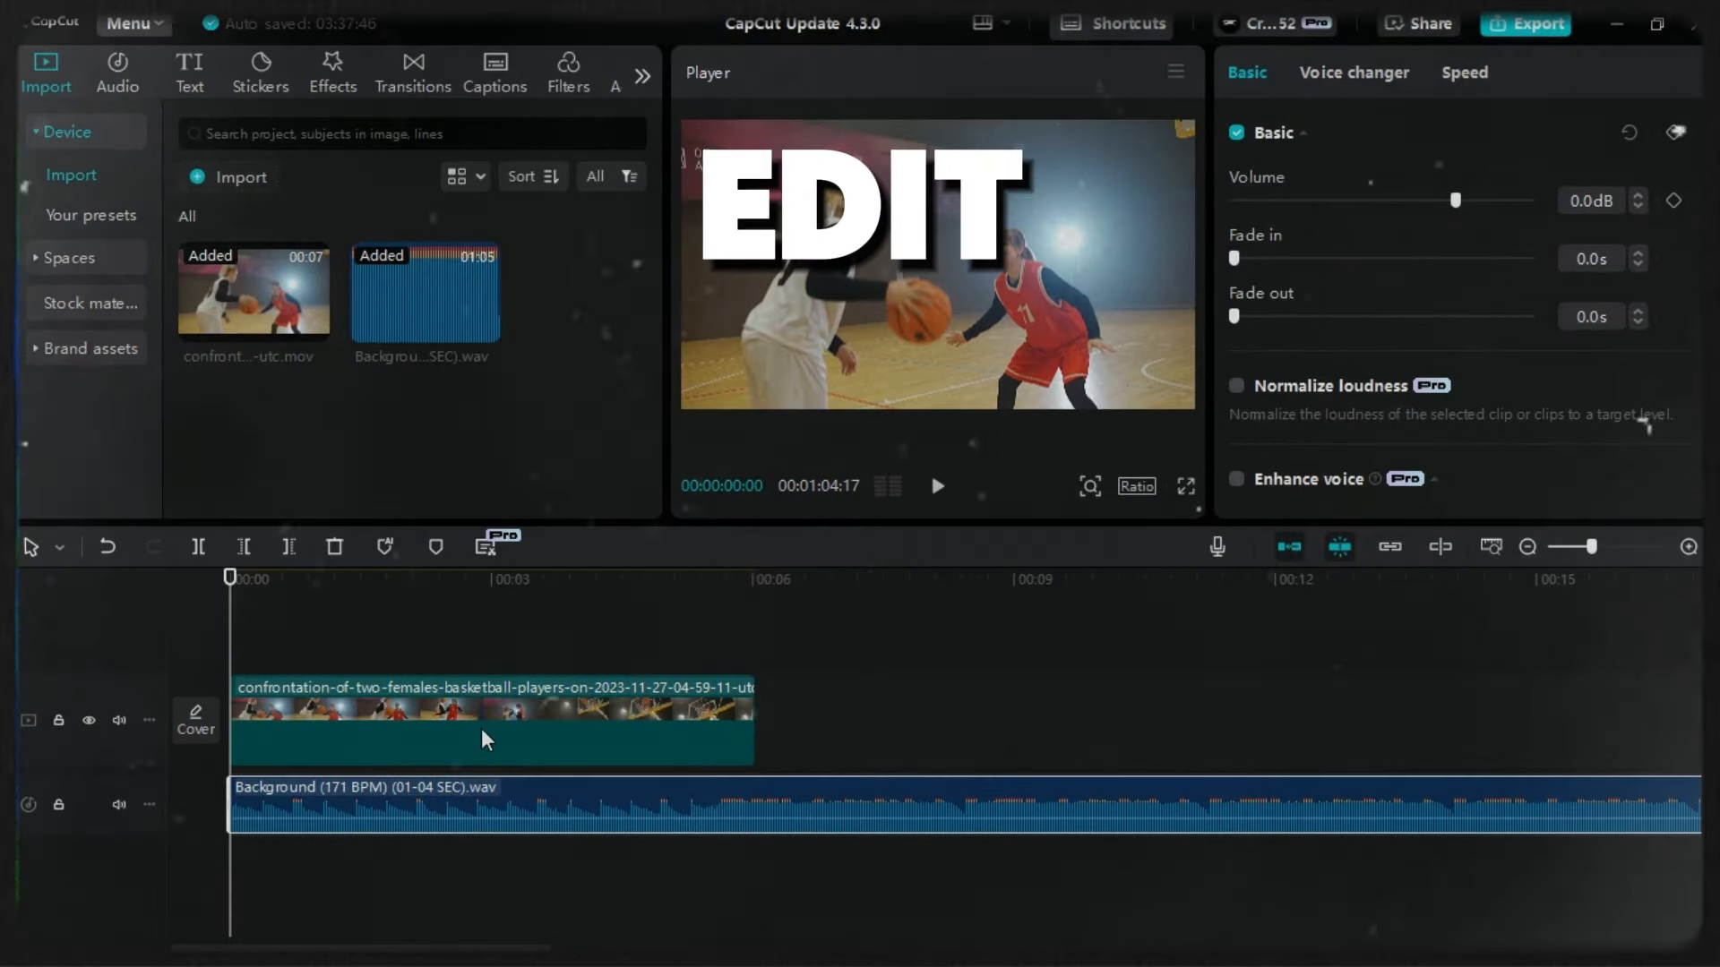
Refine the green-screen clip's chroma key with shadow 16 and feather edge 1, and raise the clean up edge.
{"action": "left_click_drag", "start_coordinate": [1408, 380], "coordinate": [1251, 380]}
{"action": "scroll", "coordinate": [982, 226], "scroll_direction": "up", "scroll_amount": 8}
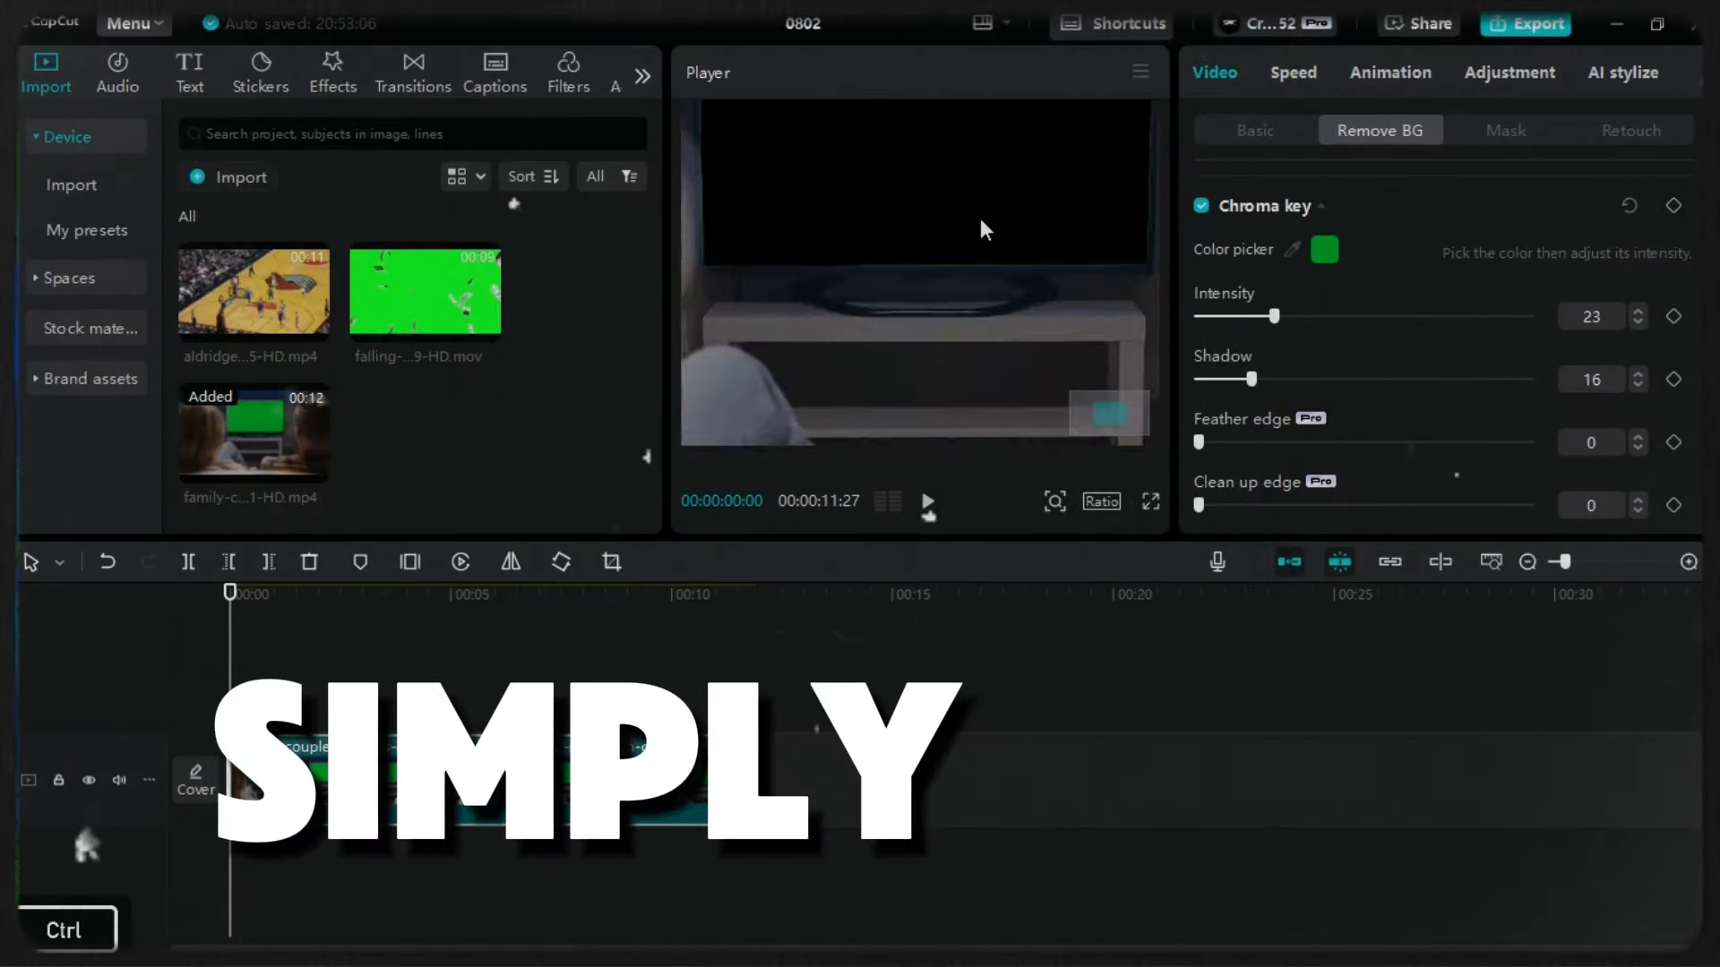
{"action": "left_click_drag", "start_coordinate": [1200, 442], "coordinate": [1424, 421]}
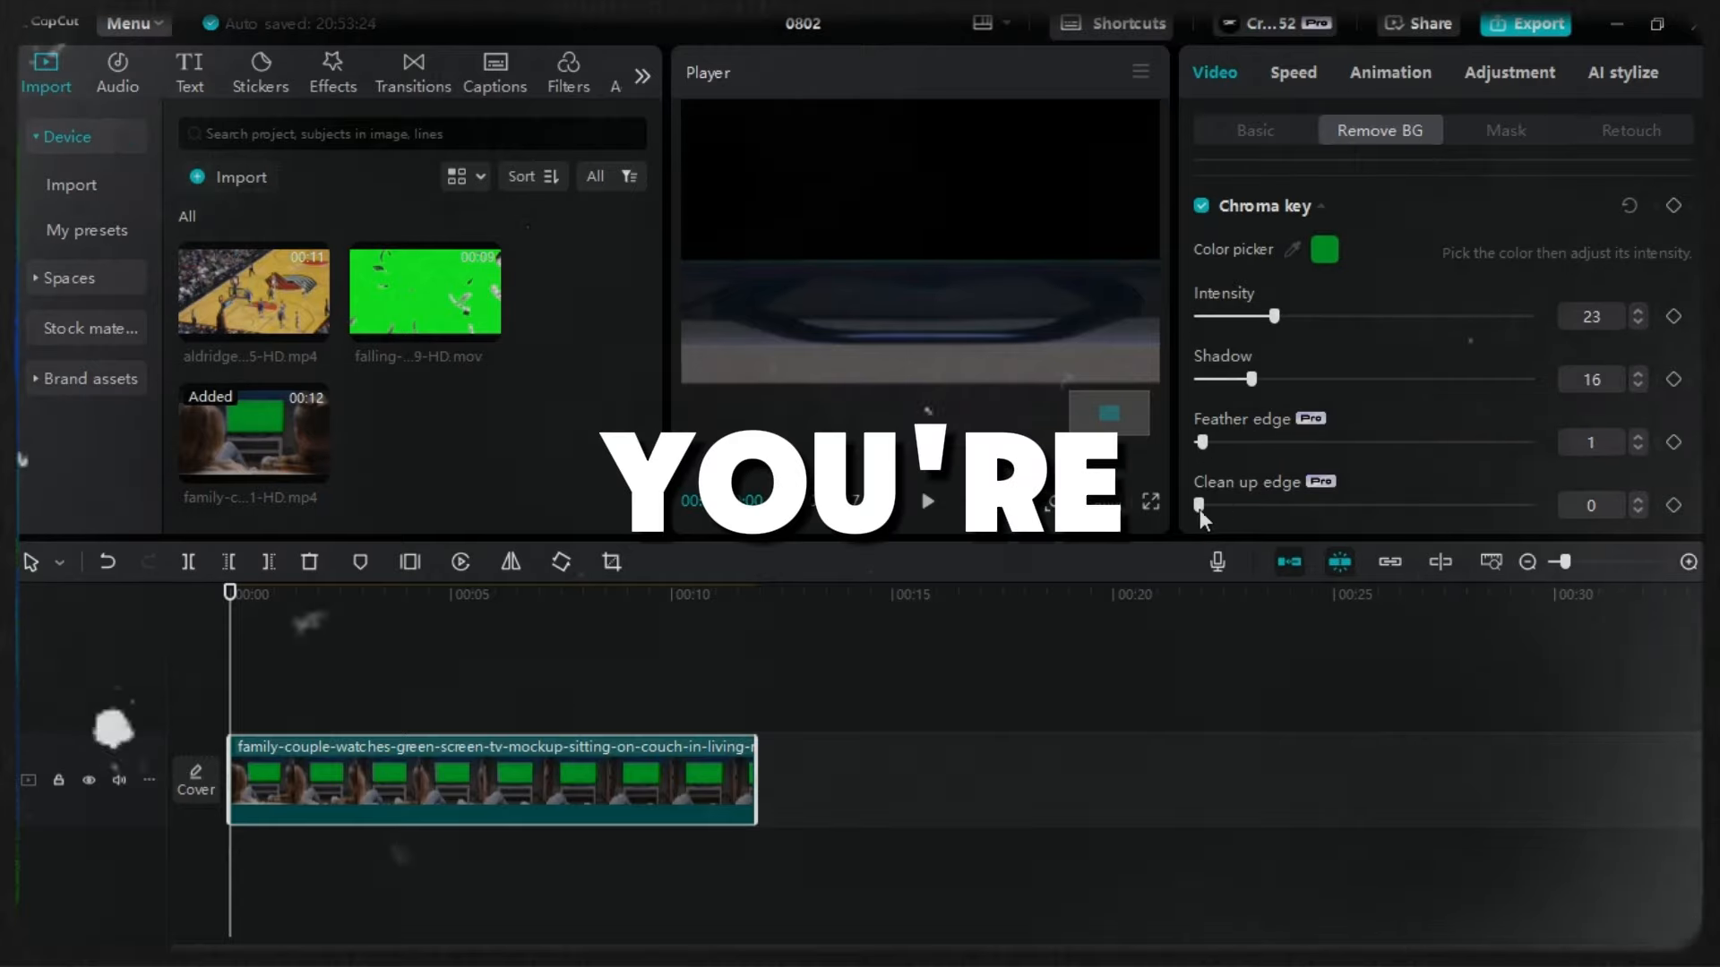
{"action": "left_click_drag", "start_coordinate": [1199, 502], "coordinate": [1503, 506]}
{"action": "scroll", "coordinate": [977, 253], "scroll_direction": "down", "scroll_amount": 3}
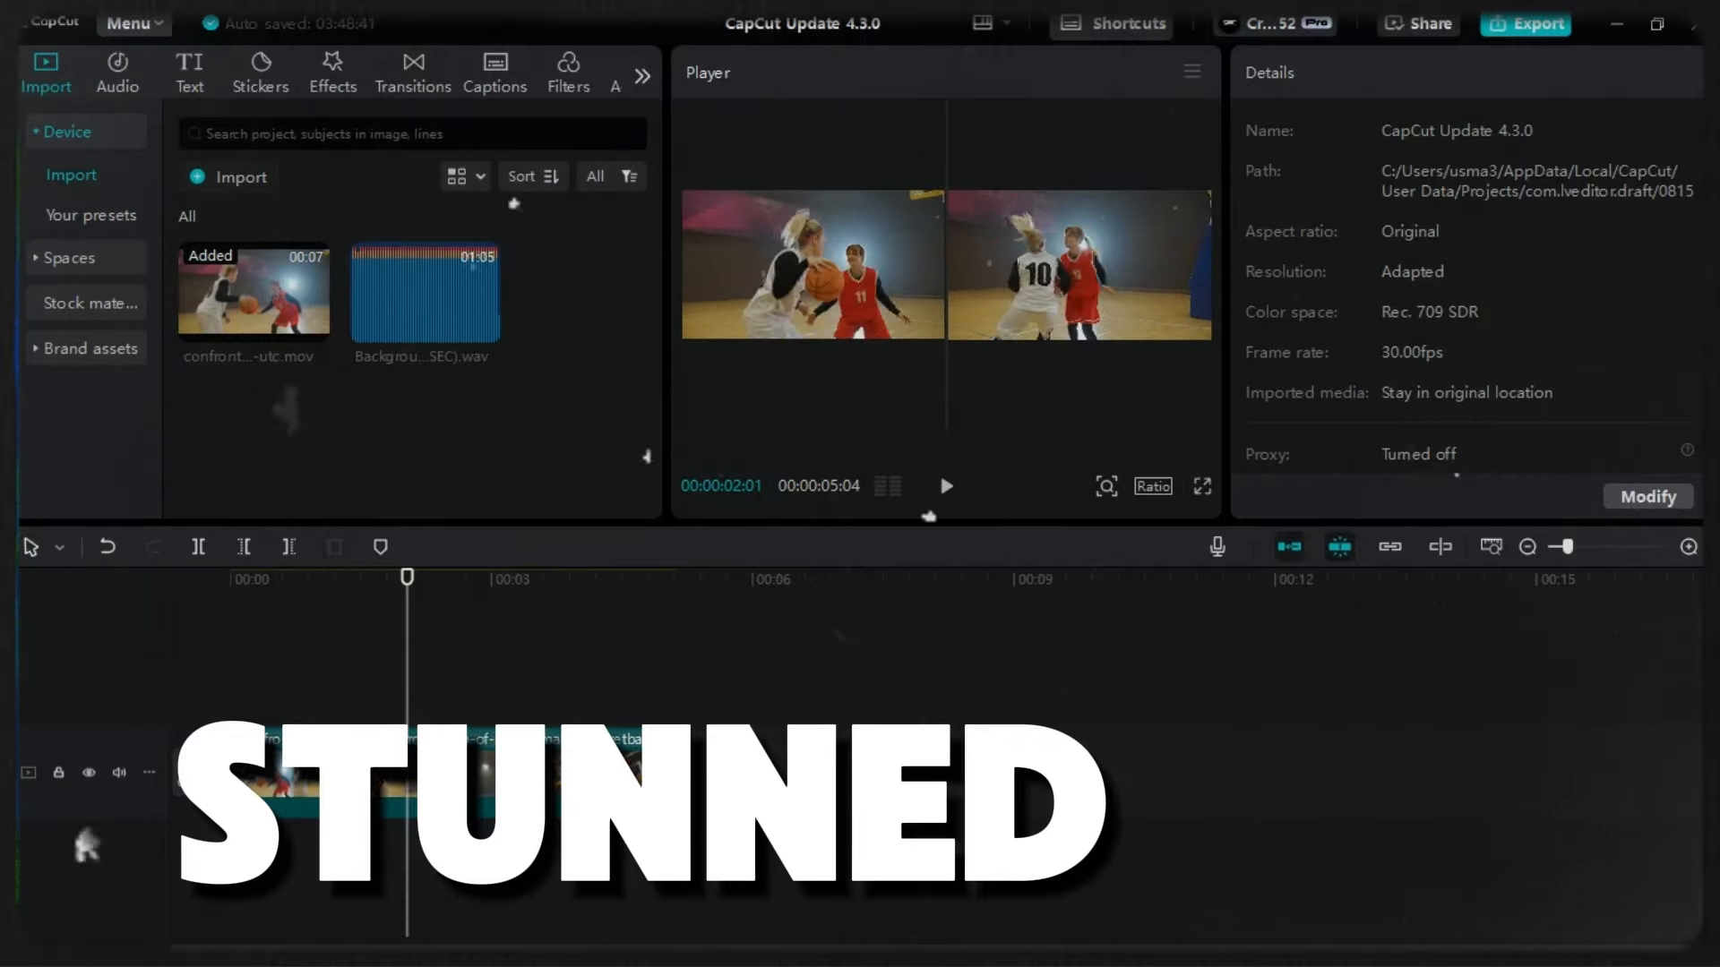
{"action": "key", "text": "space"}
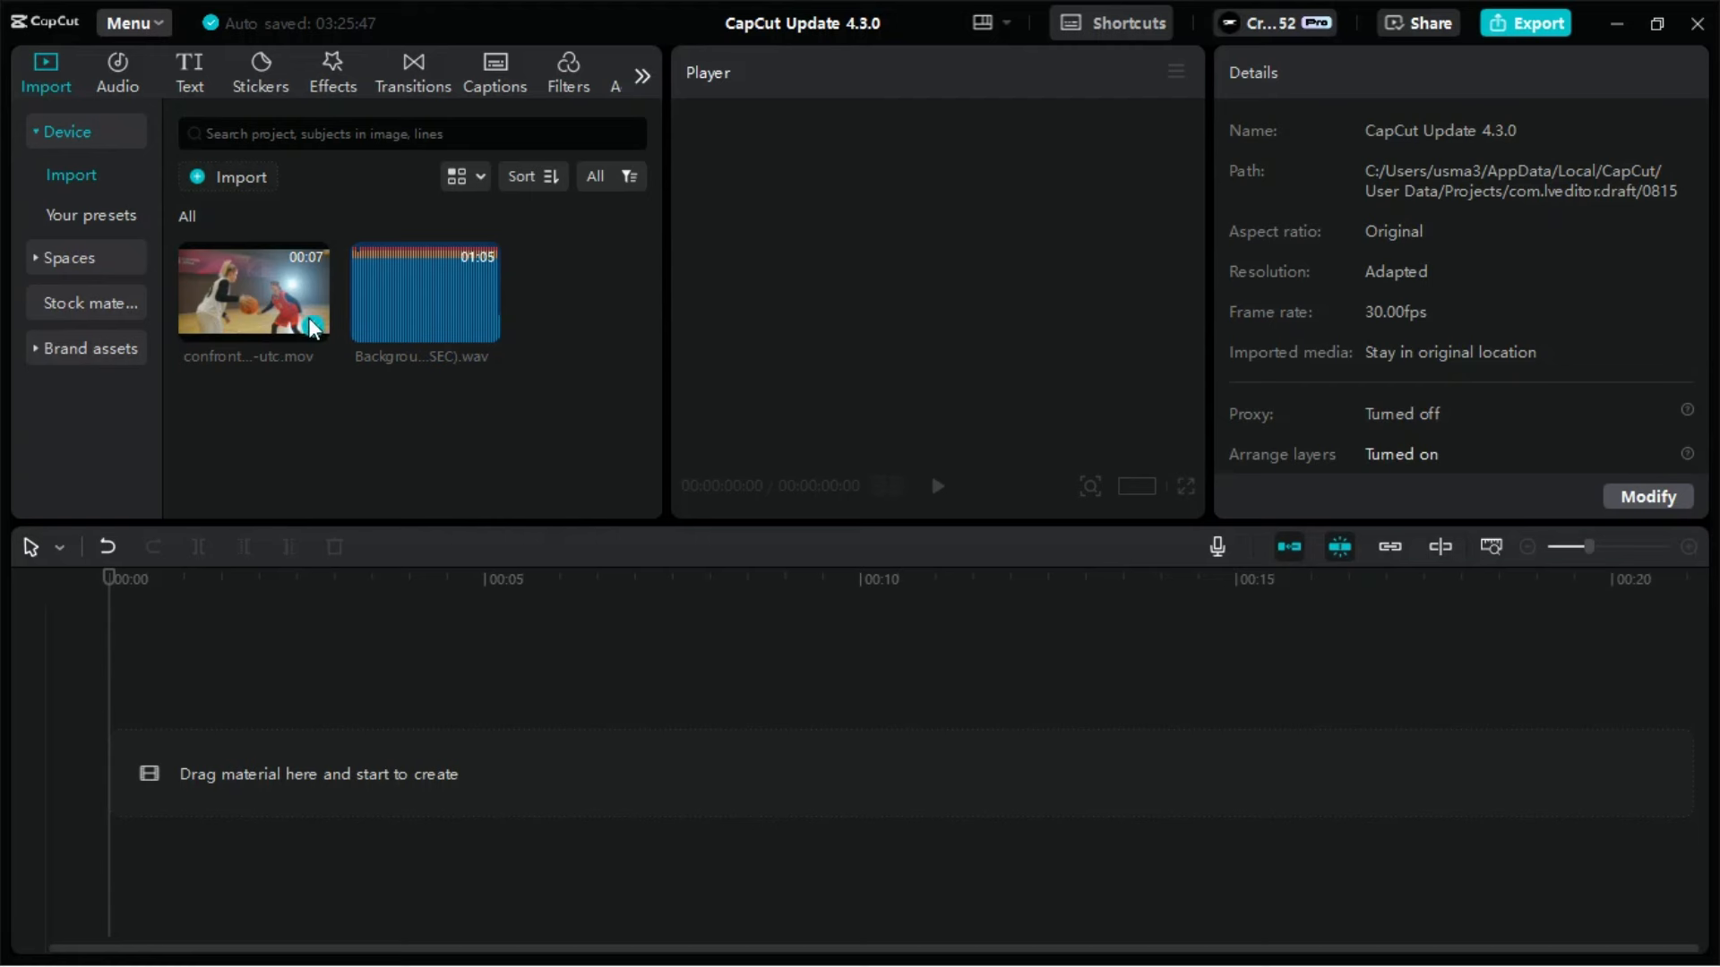
Add the basketball video clip to the timeline and play its opening up to 00:00:01:16.
{"action": "left_click", "coordinate": [308, 320]}
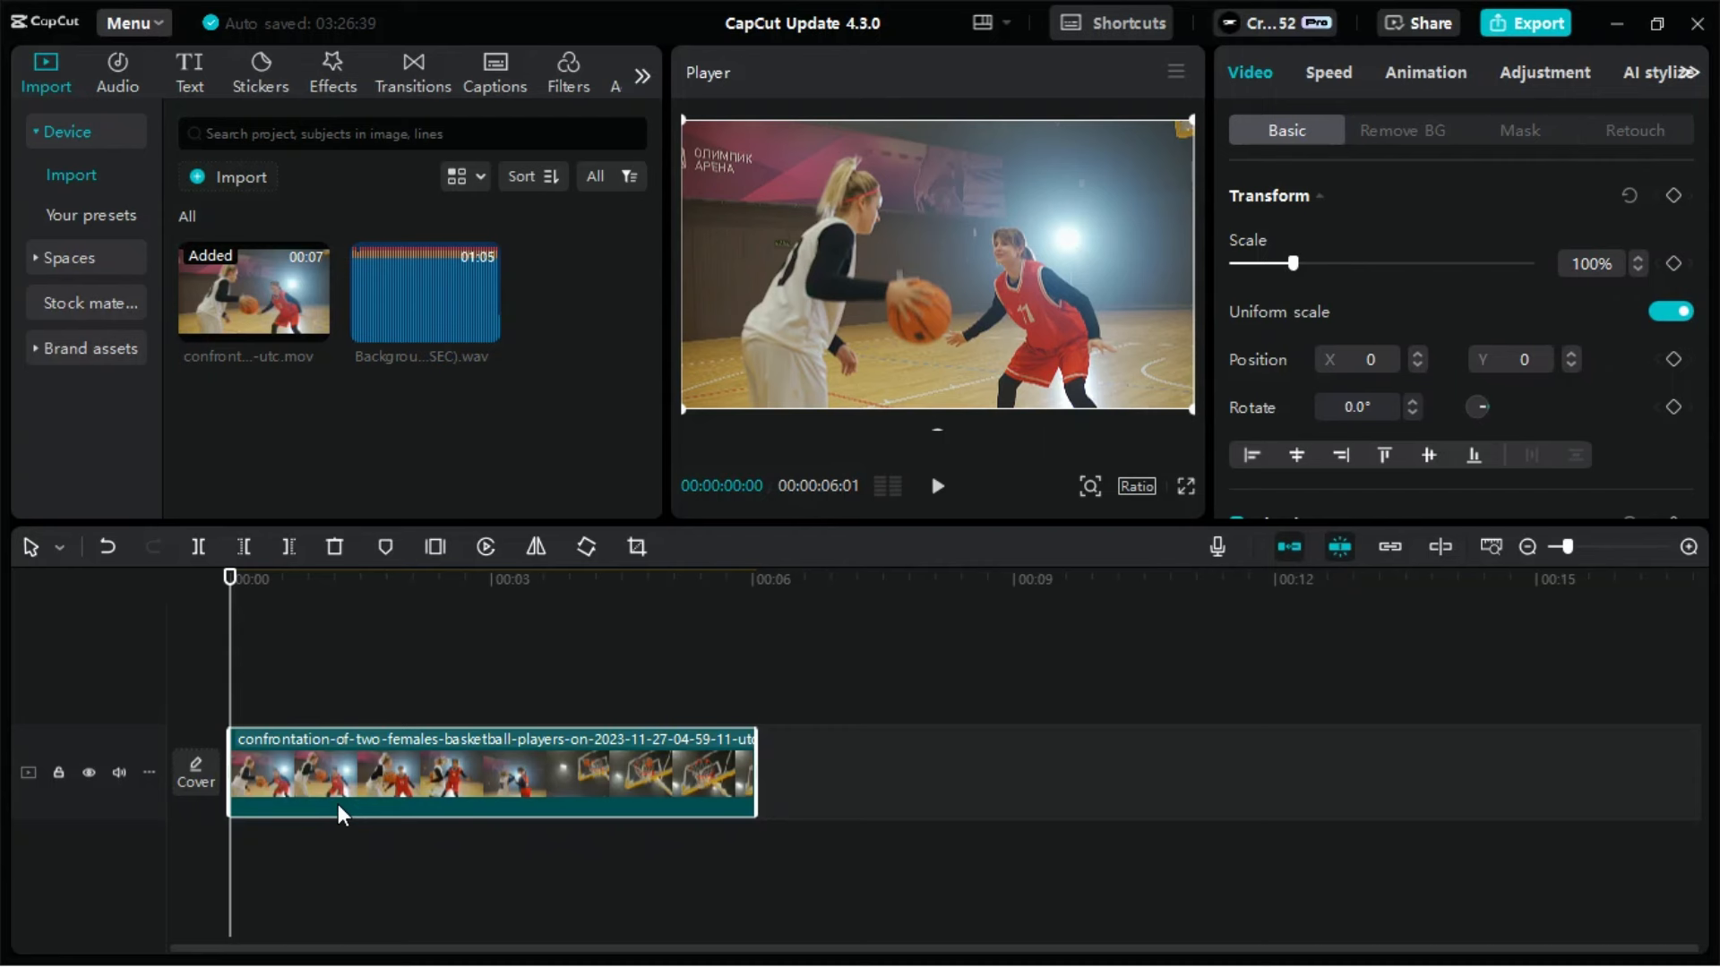
{"action": "key", "text": "space"}
{"action": "key", "text": "space"}
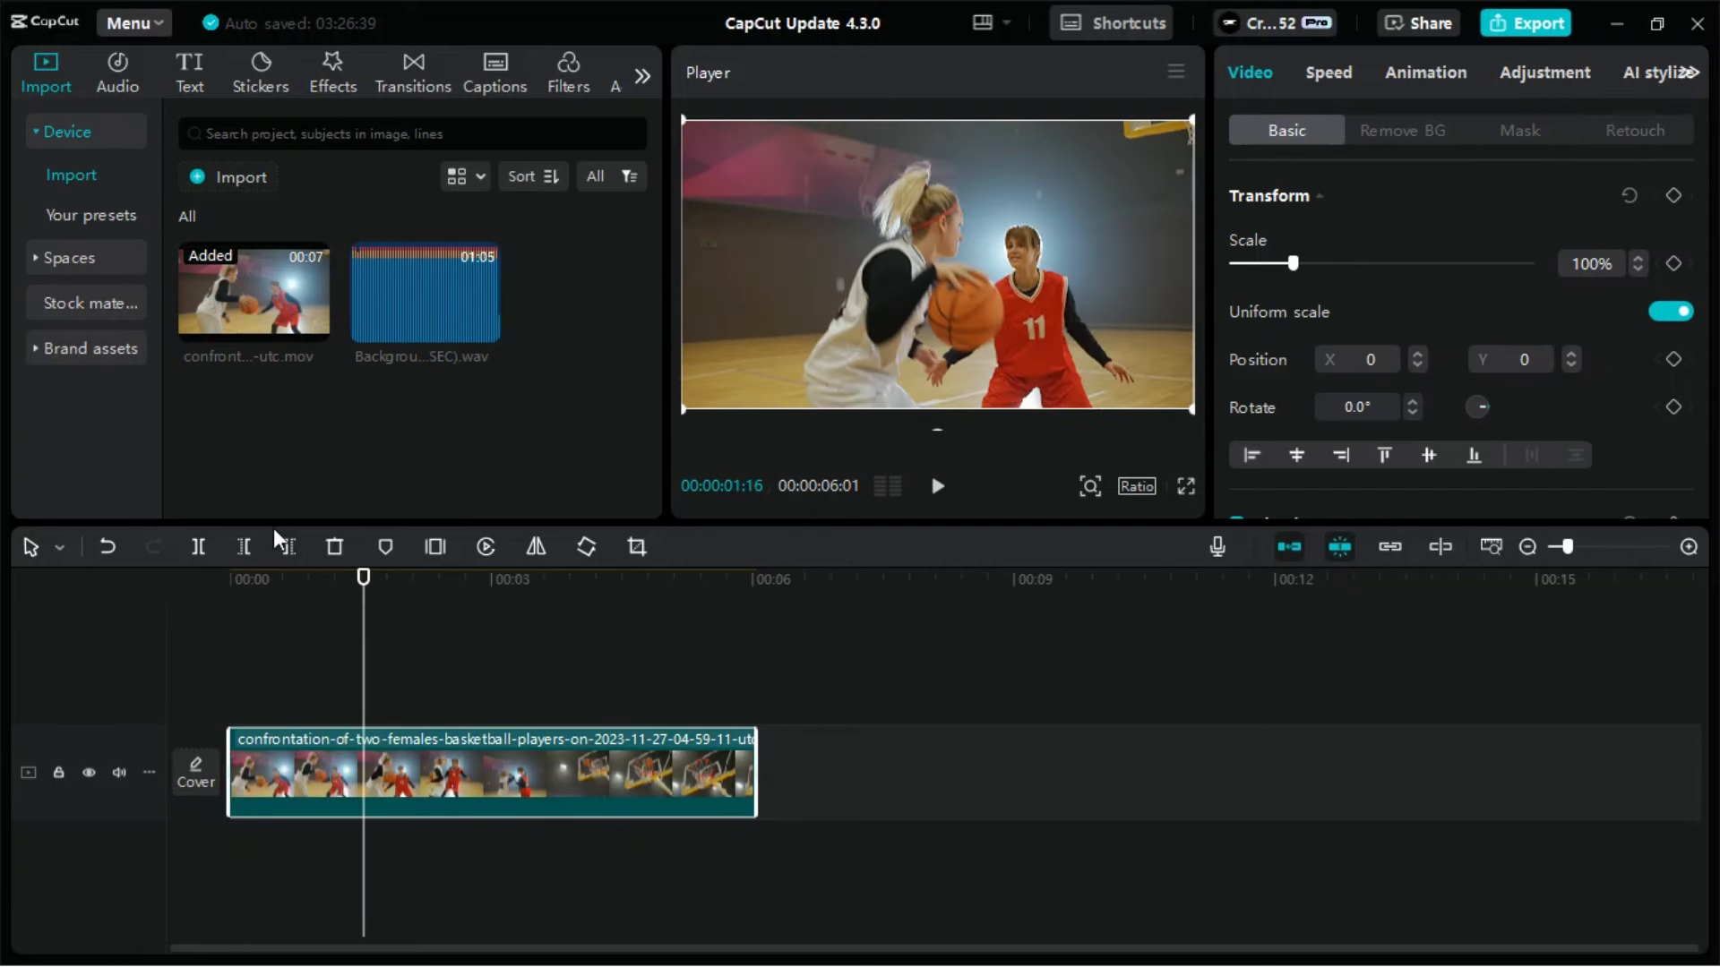
Split the basketball clip at 00:00:01:16 and again just before the three-second mark.
{"action": "left_click", "coordinate": [198, 546]}
{"action": "left_click", "coordinate": [479, 581]}
{"action": "left_click", "coordinate": [197, 547]}
Select the middle segment of the split clip and open its speed settings.
{"action": "left_click", "coordinate": [421, 772]}
{"action": "left_click", "coordinate": [414, 582]}
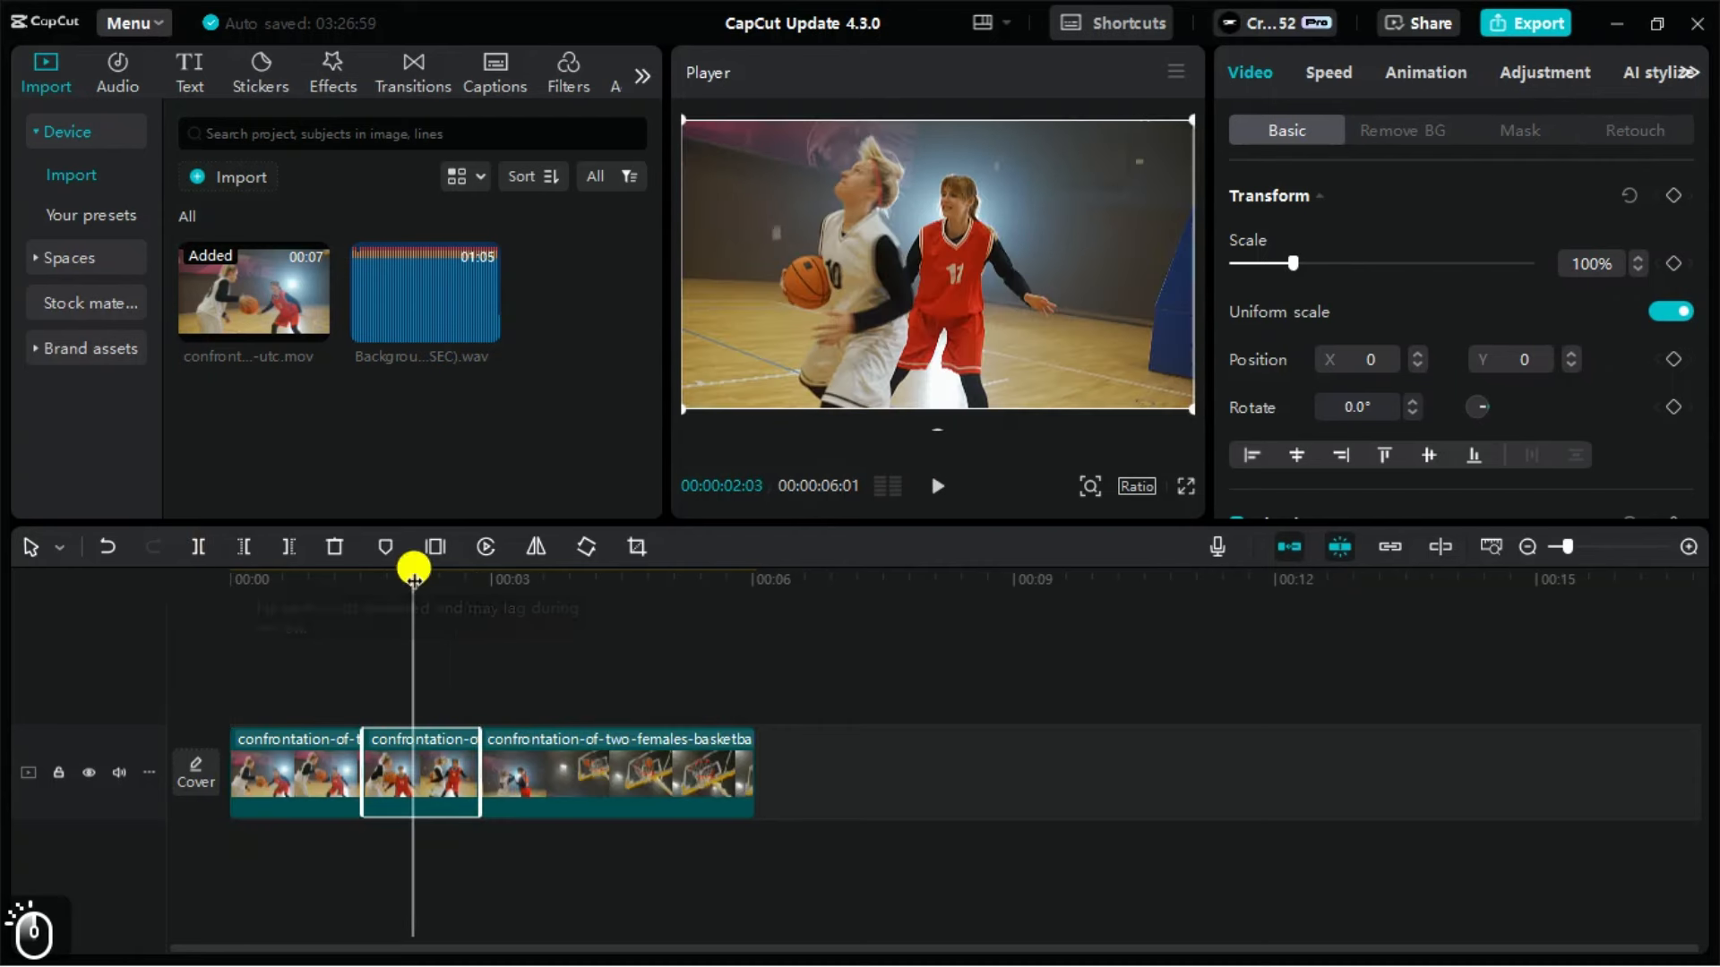
{"action": "left_click", "coordinate": [1332, 76]}
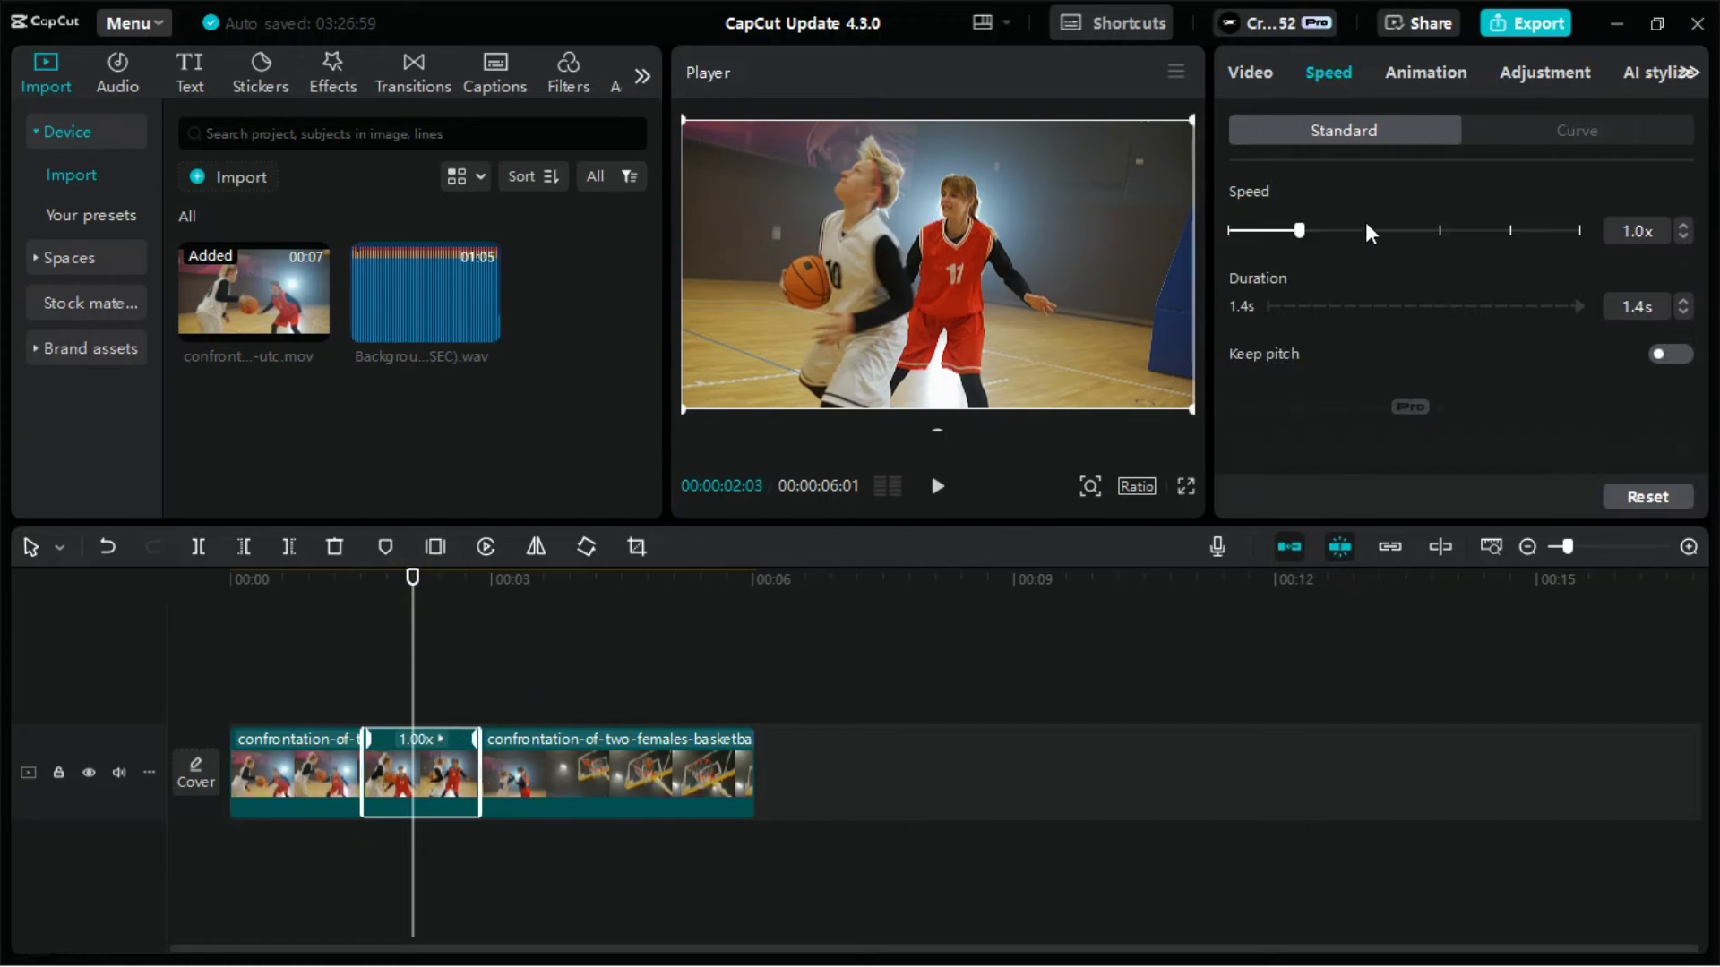
{"action": "left_click", "coordinate": [1560, 131]}
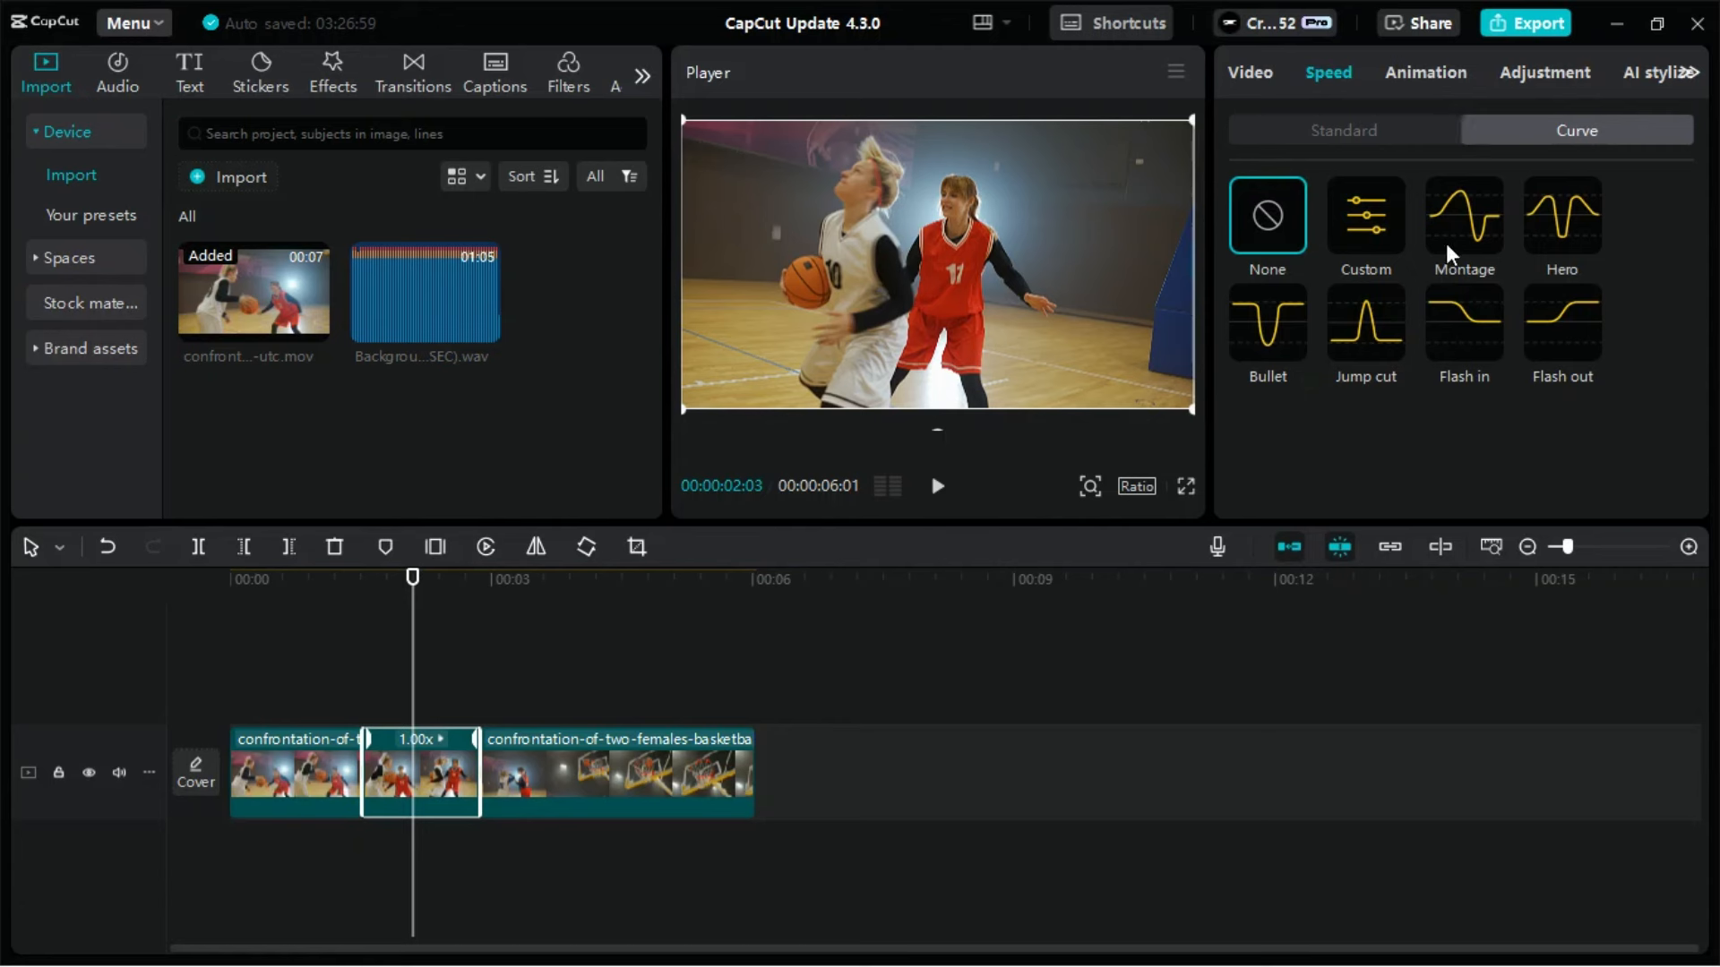
{"action": "left_click", "coordinate": [1461, 223]}
{"action": "left_click", "coordinate": [1313, 131]}
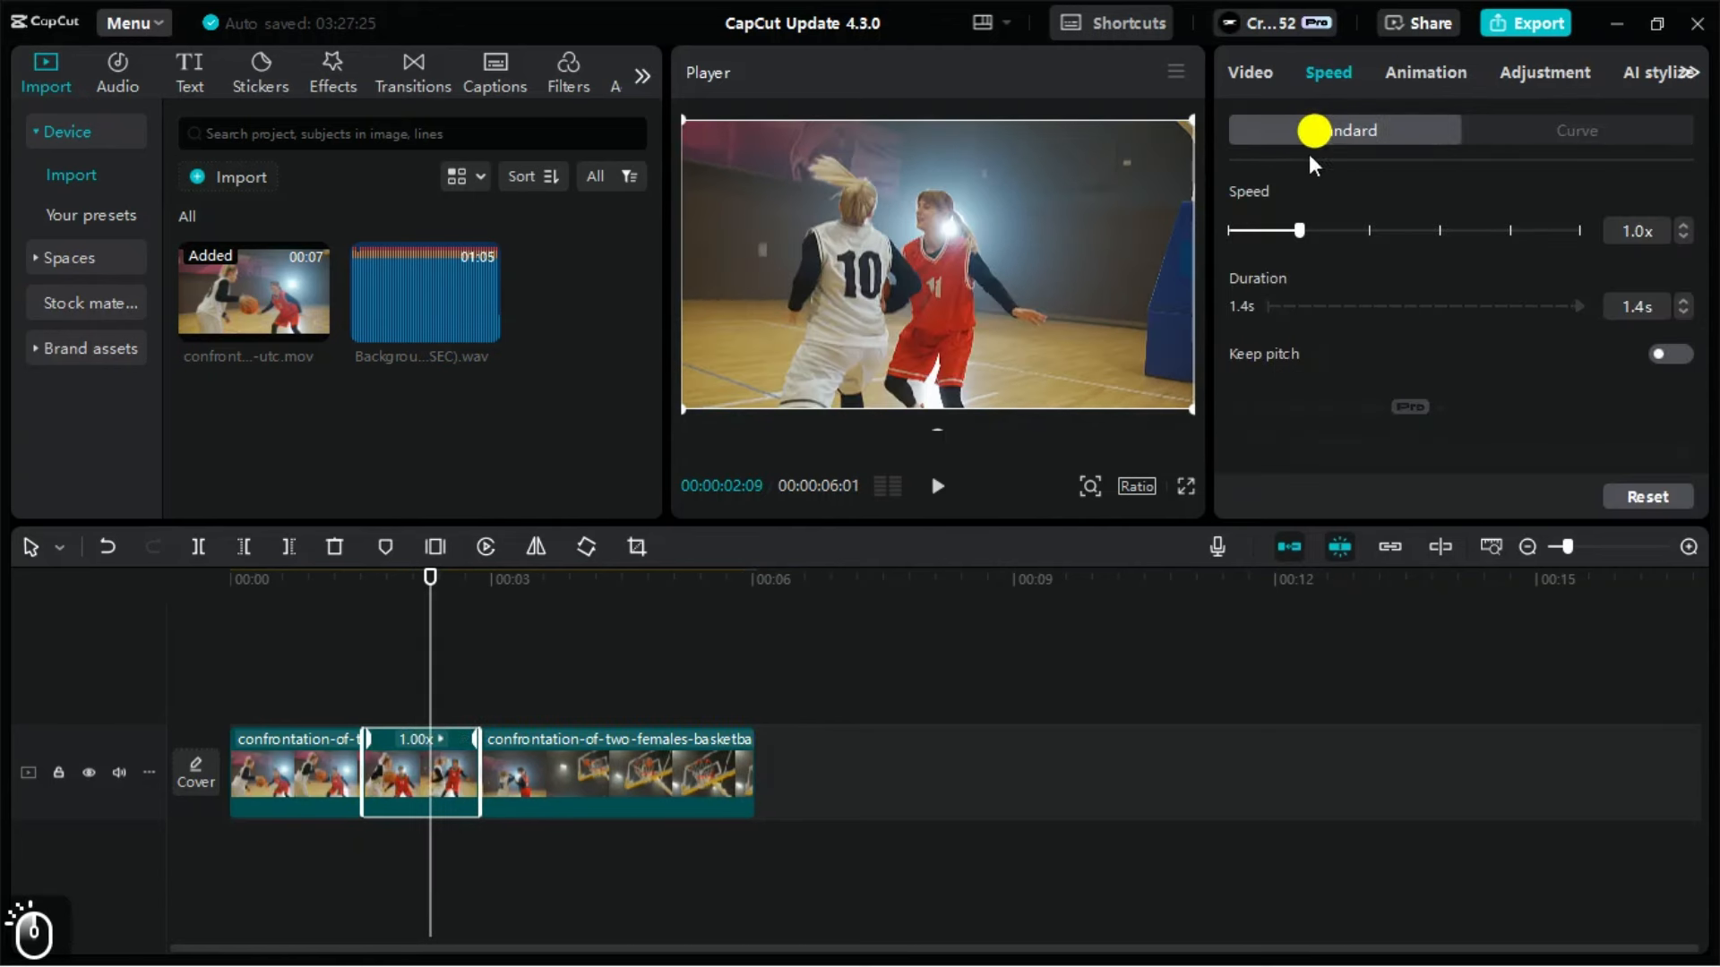
Slow the middle segment to 0.6x and enable Smooth slow-mo with the Optical flow method.
{"action": "left_click", "coordinate": [1275, 230]}
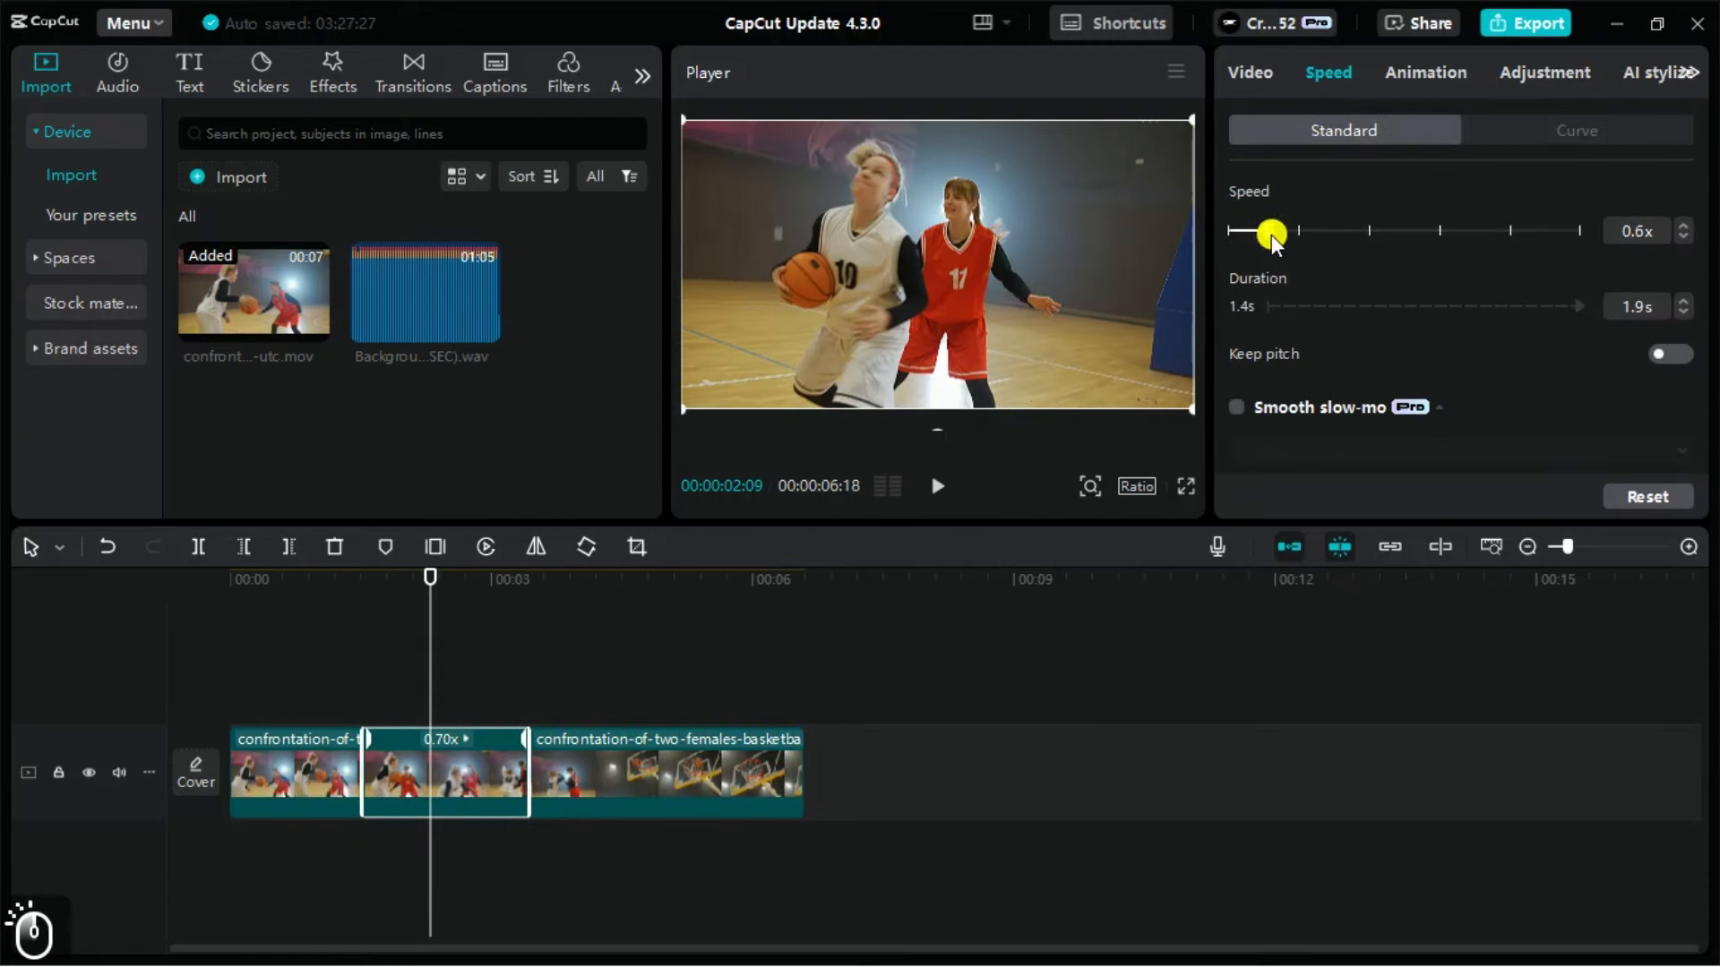
{"action": "scroll", "coordinate": [1271, 322], "scroll_direction": "down", "scroll_amount": 1}
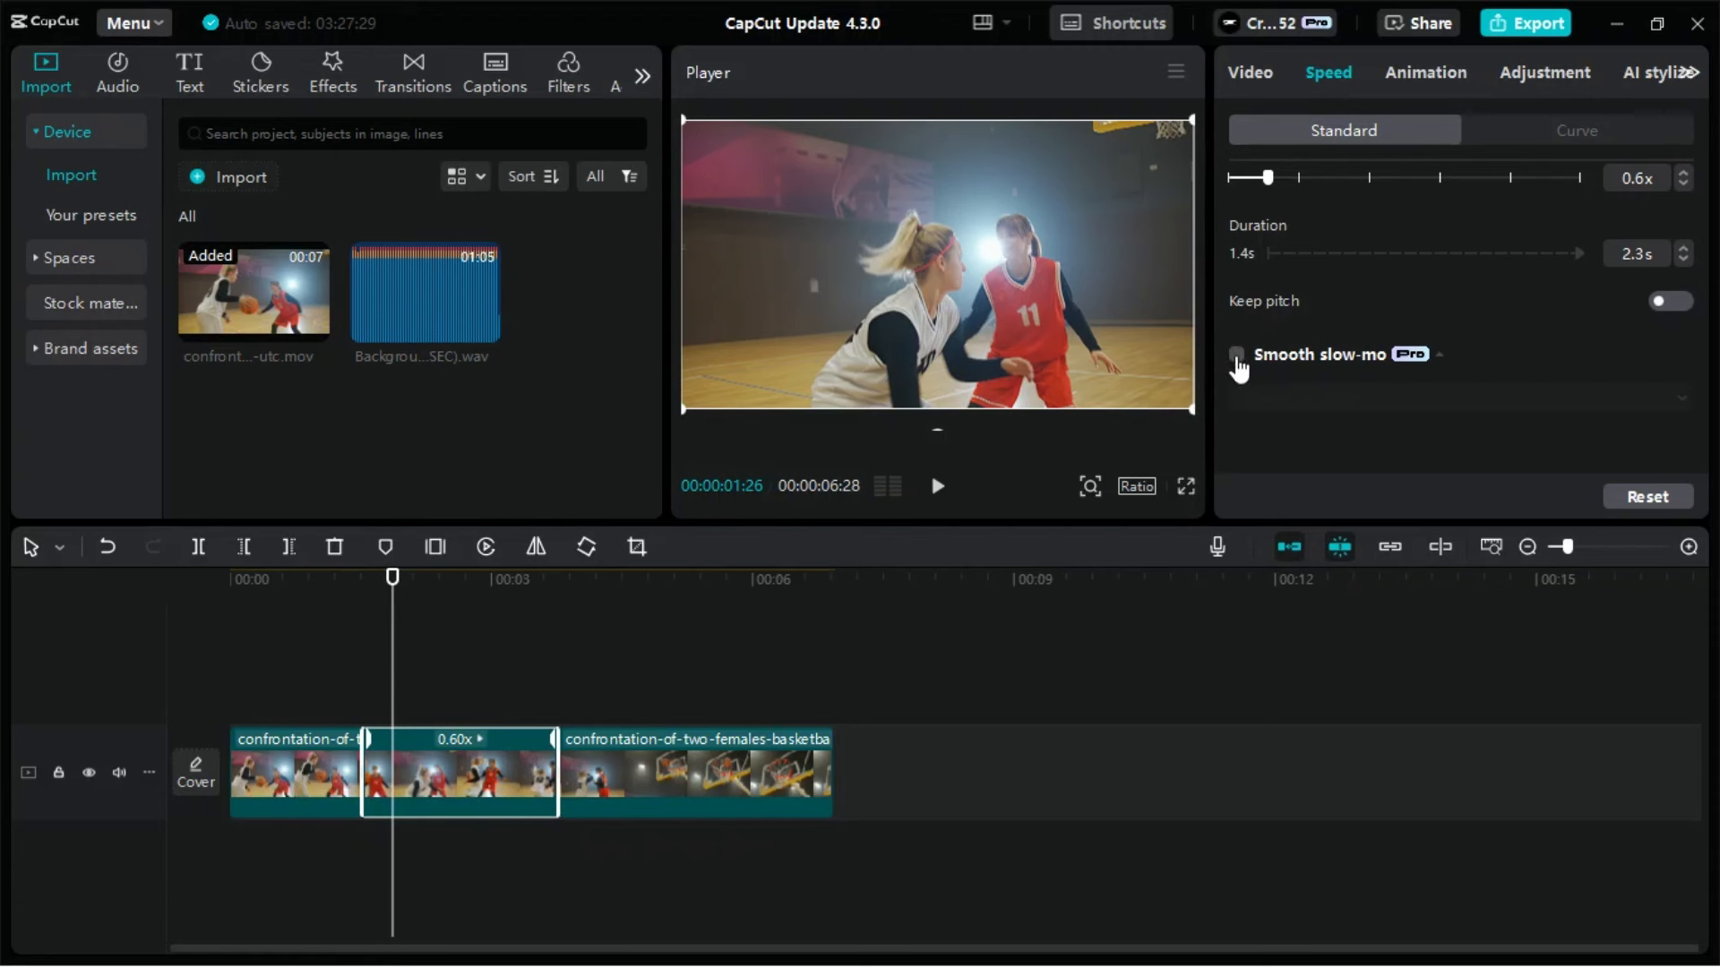
{"action": "left_click", "coordinate": [1237, 359]}
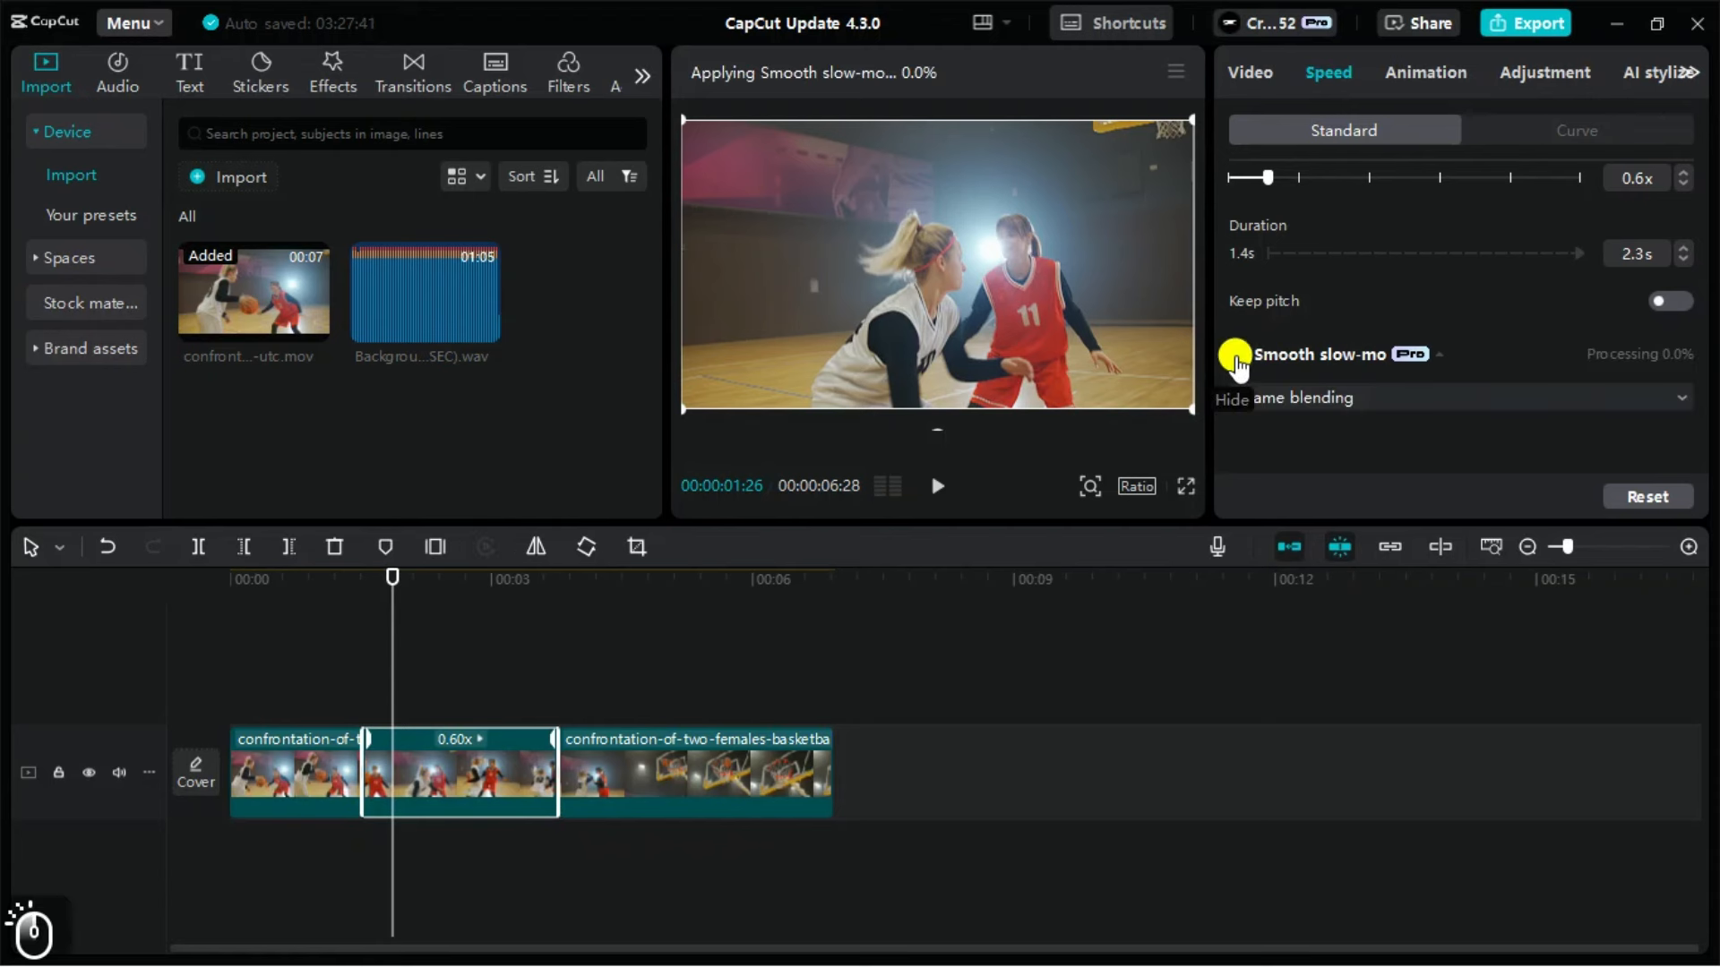
{"action": "left_click", "coordinate": [1320, 399]}
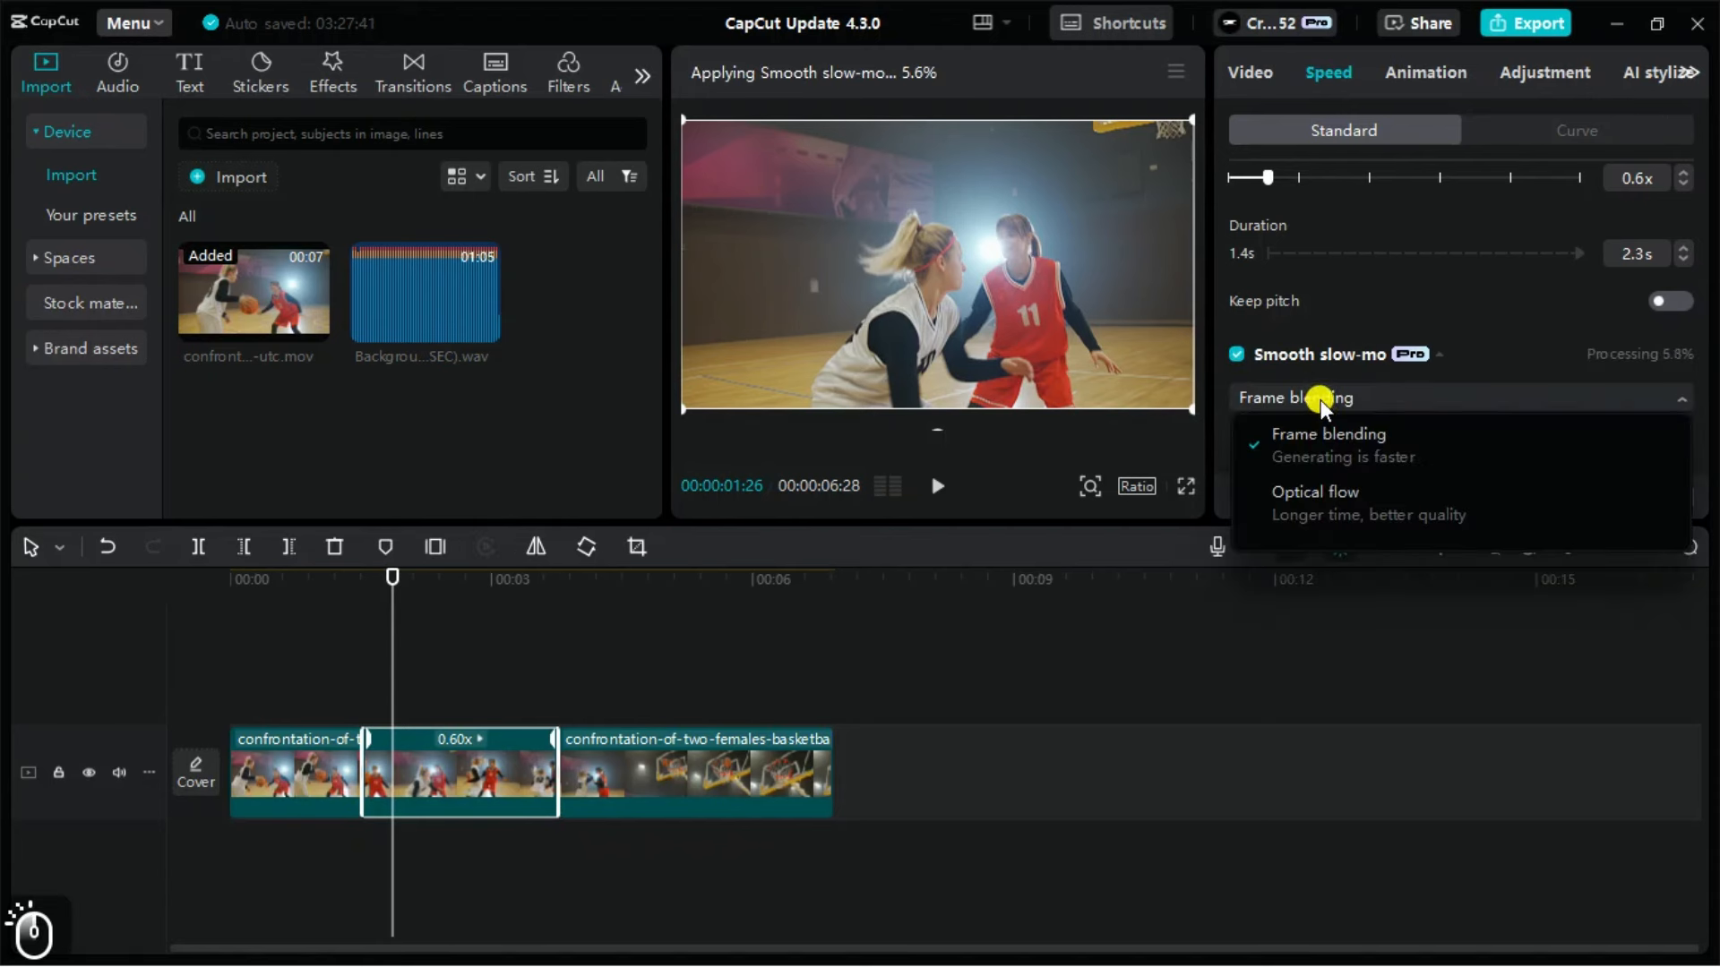
{"action": "left_click", "coordinate": [1319, 518]}
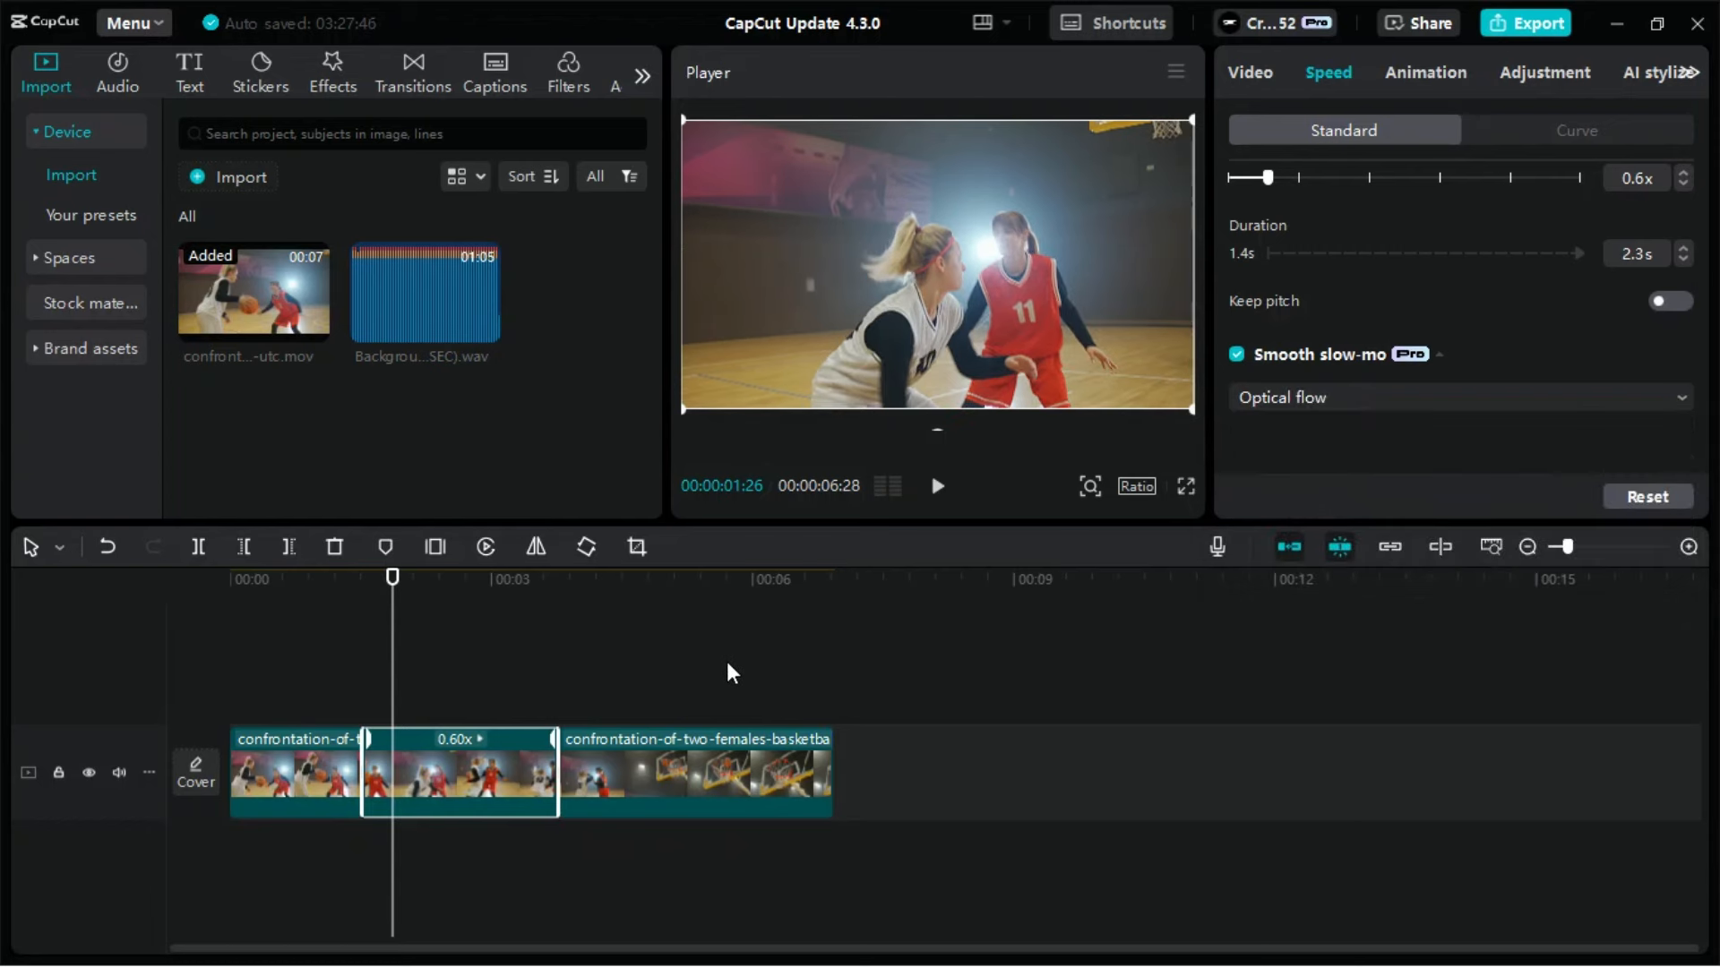
Play the edited sequence in full screen to examine the slow-motion segment.
{"action": "left_click", "coordinate": [320, 591]}
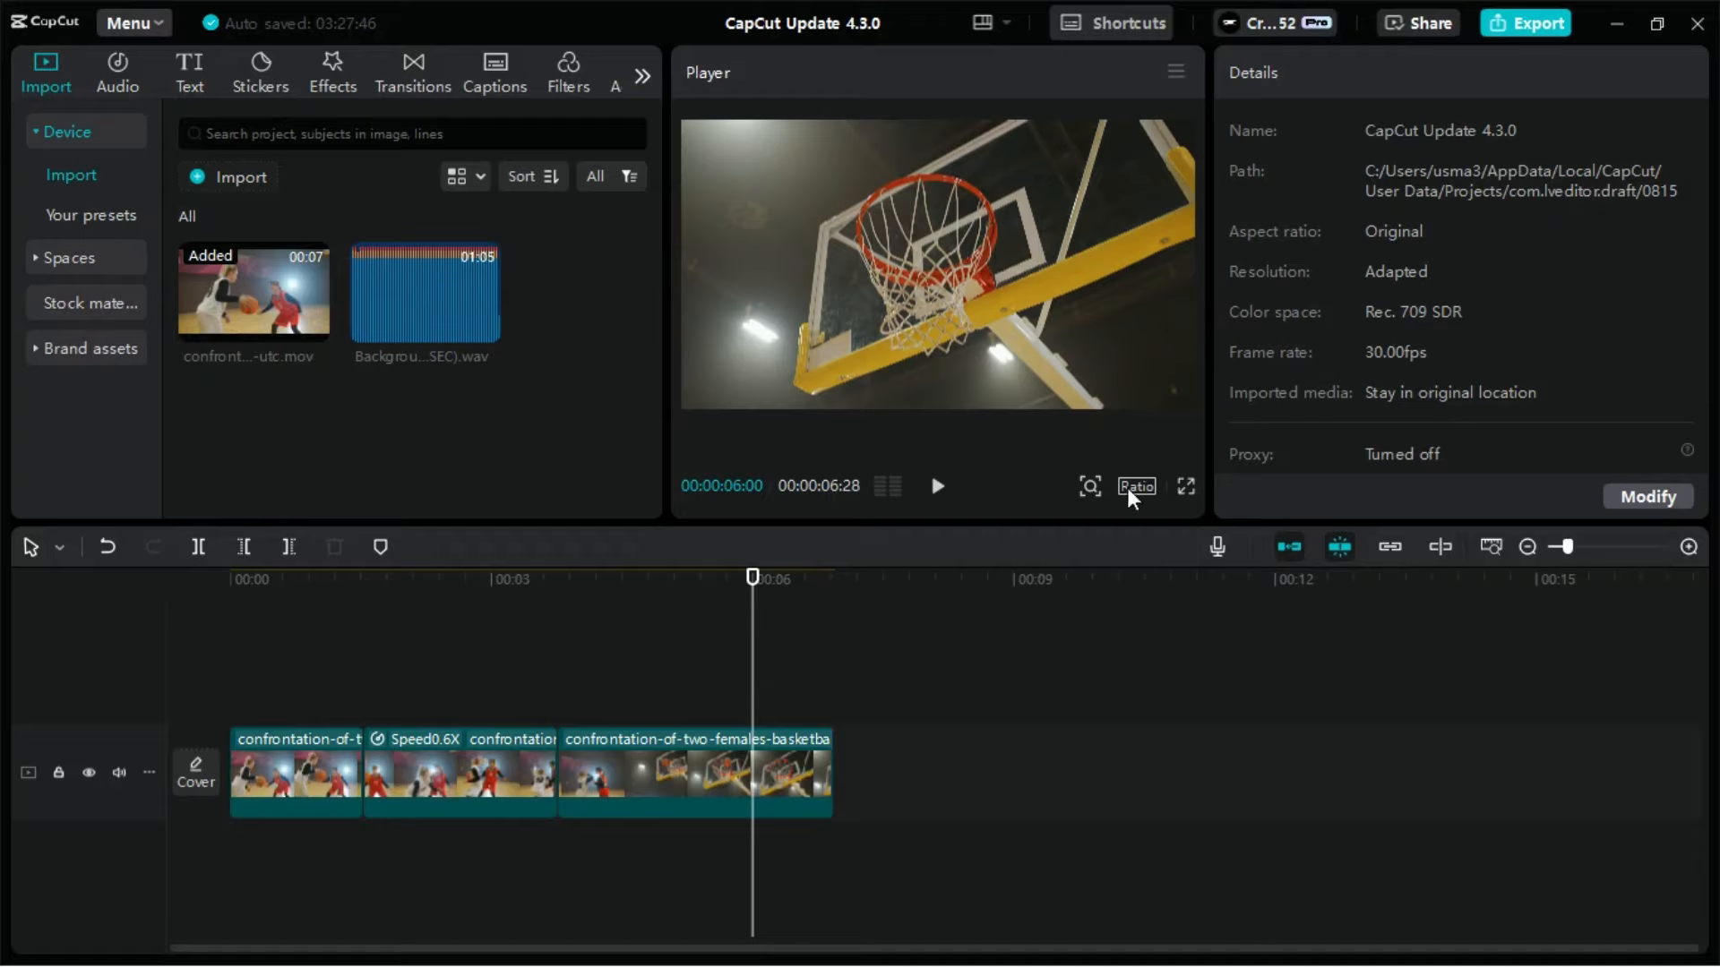
{"action": "left_click", "coordinate": [1186, 486]}
{"action": "left_click", "coordinate": [783, 856]}
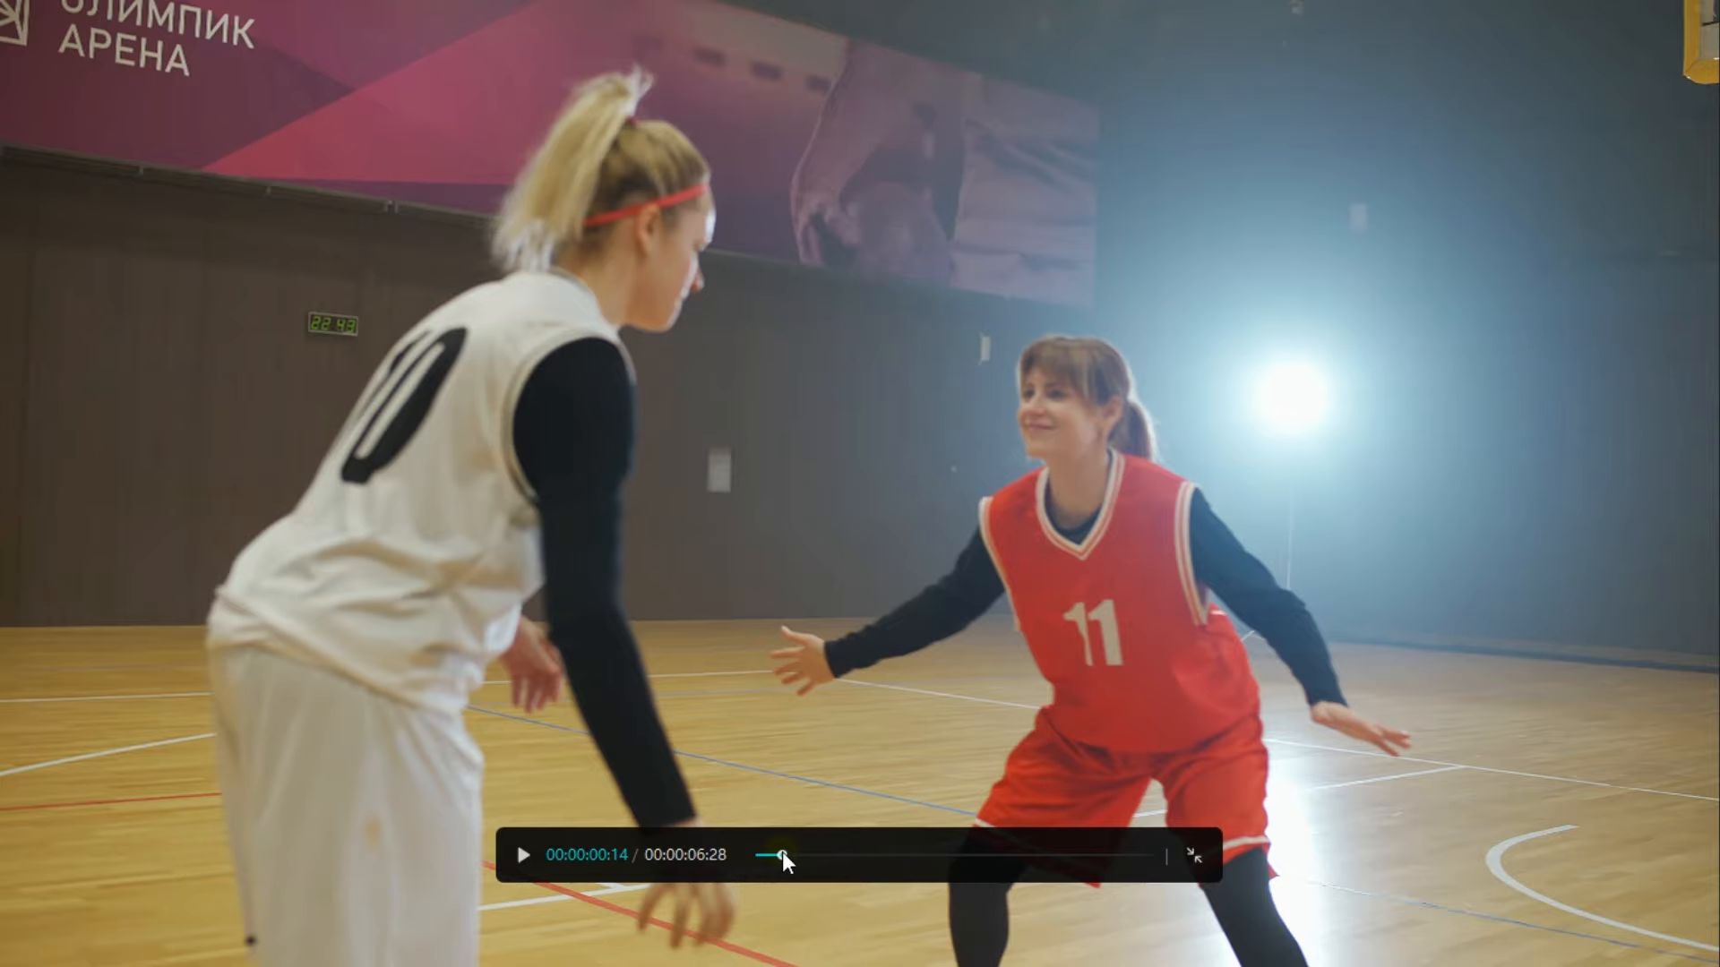
{"action": "key", "text": "space"}
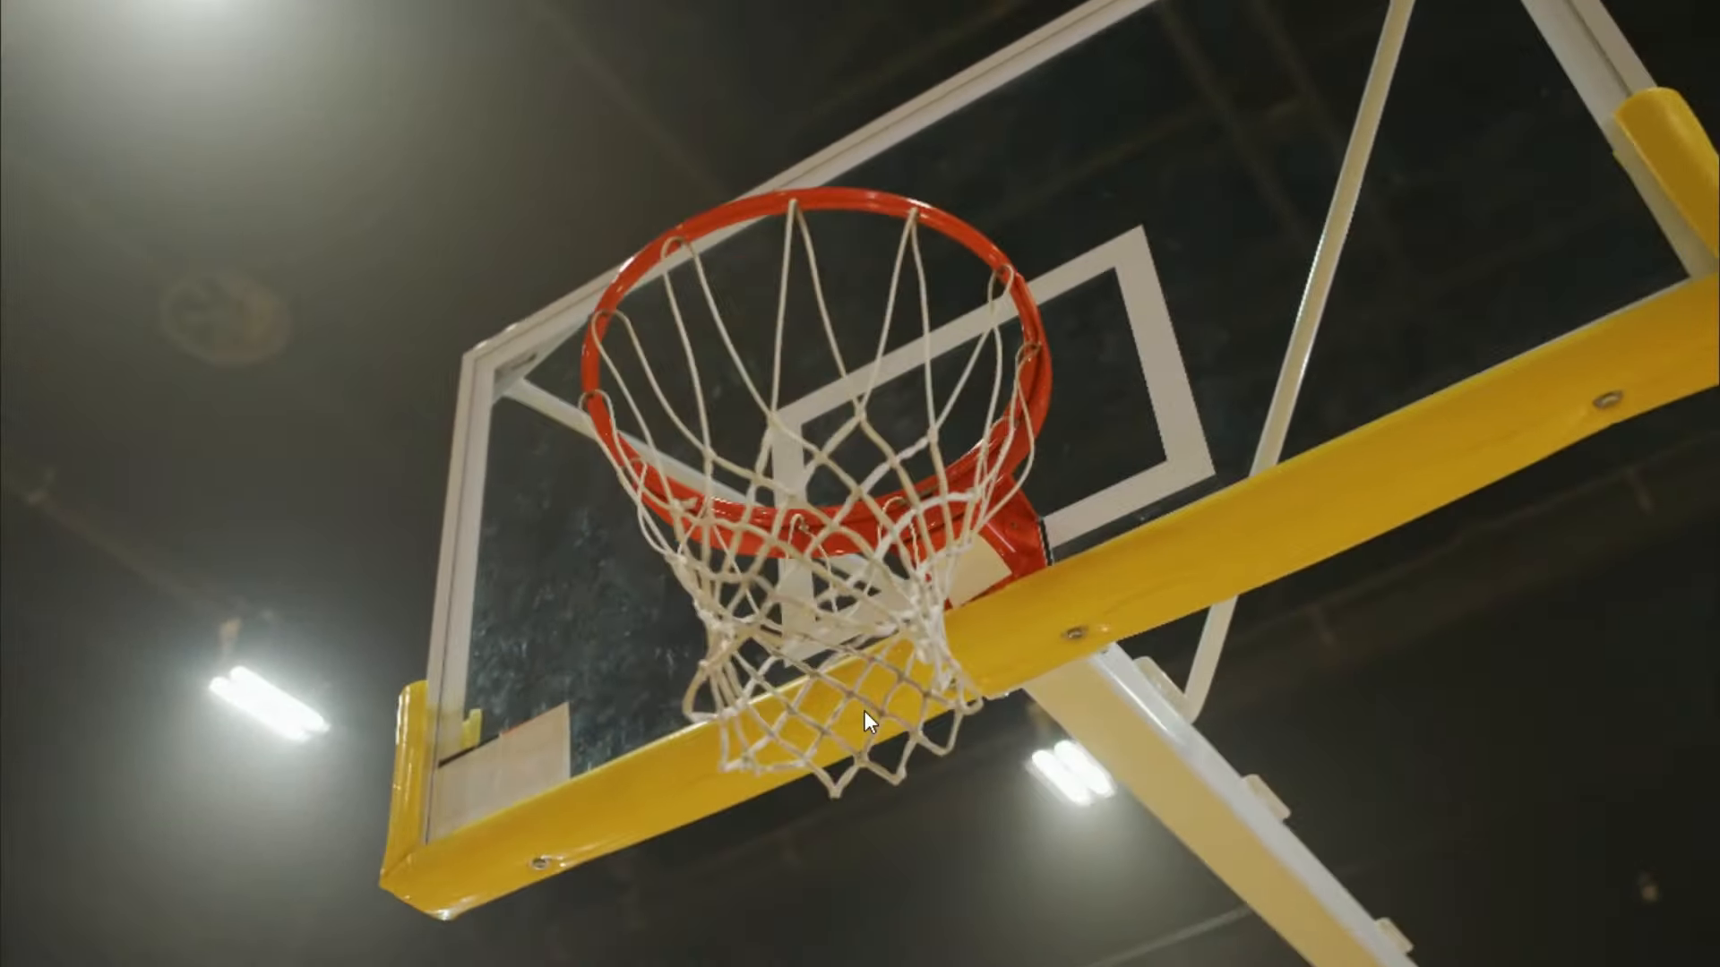
{"action": "key", "text": "Escape"}
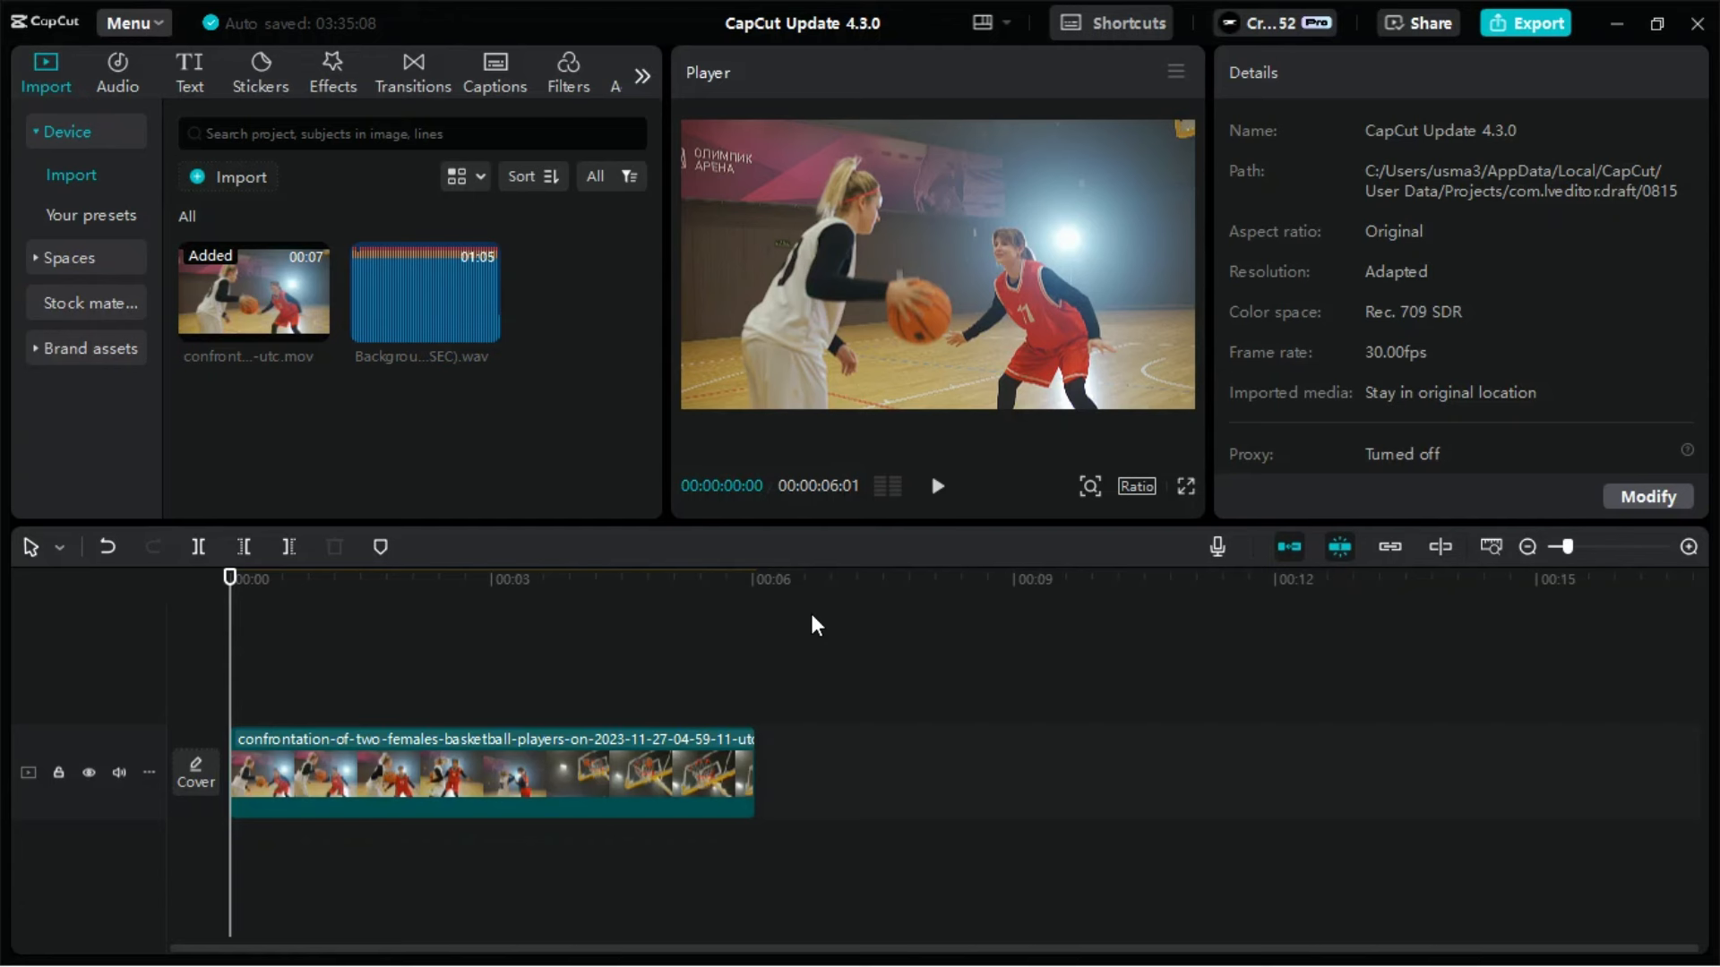
Add two default text layers stacked above the video, both starting about one second into the timeline.
{"action": "left_click", "coordinate": [186, 81]}
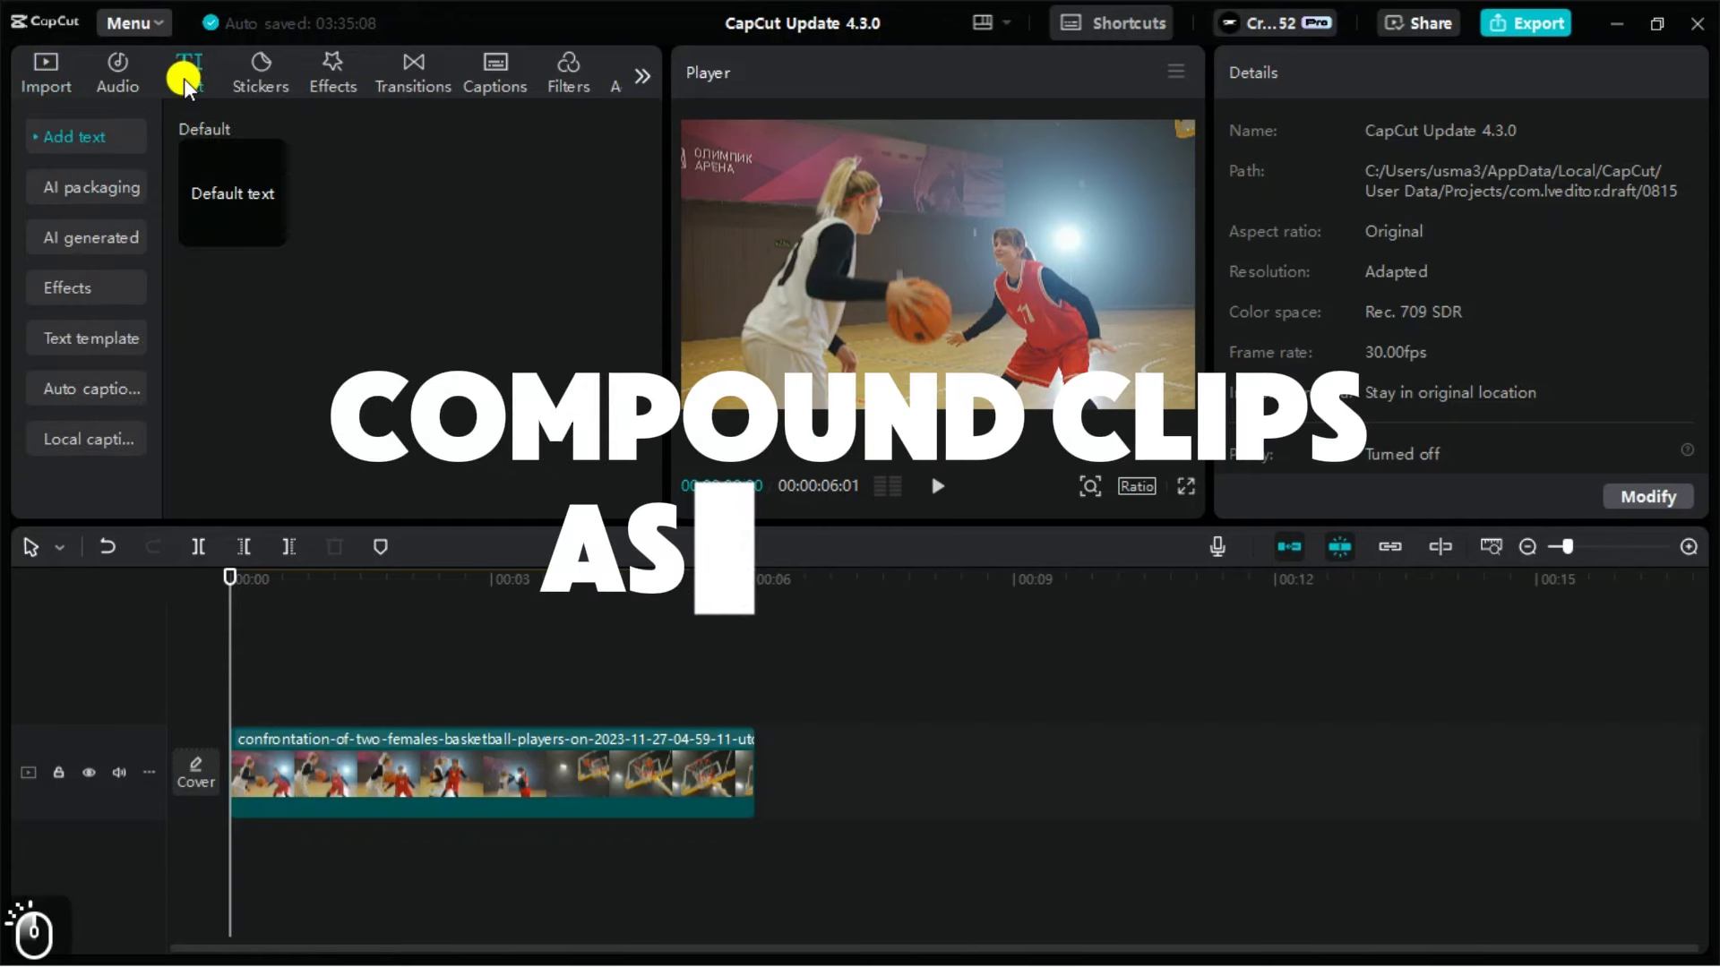
{"action": "left_click", "coordinate": [271, 235]}
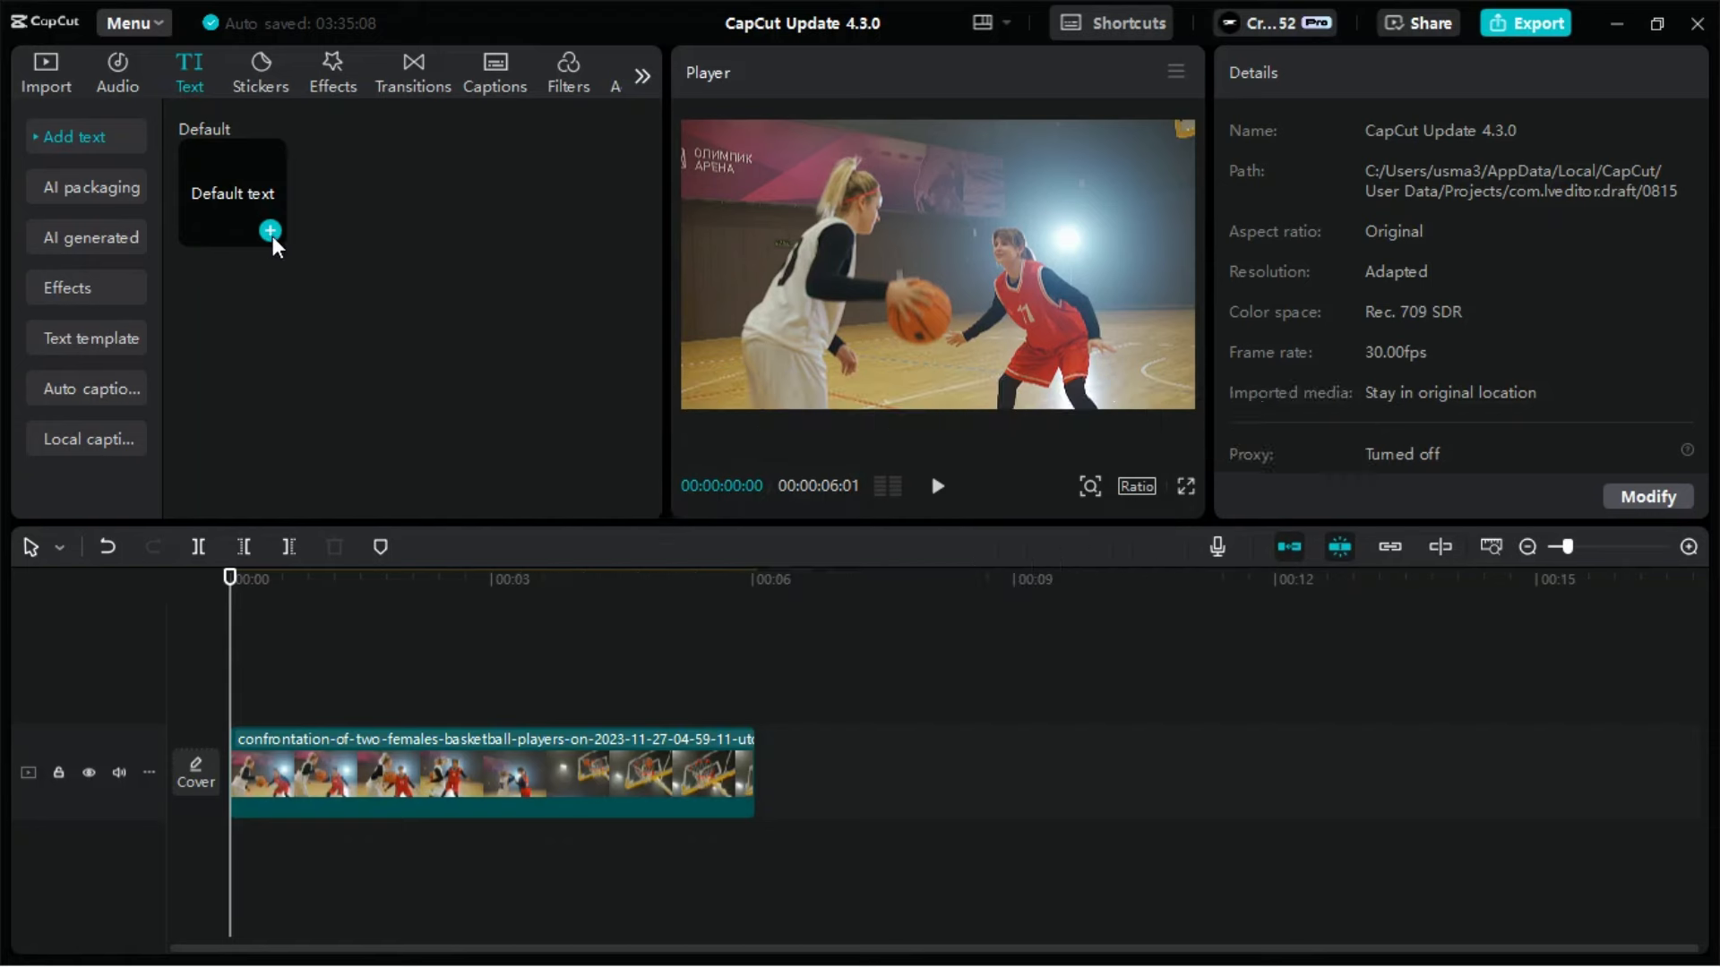
{"action": "left_click_drag", "start_coordinate": [389, 712], "coordinate": [486, 717]}
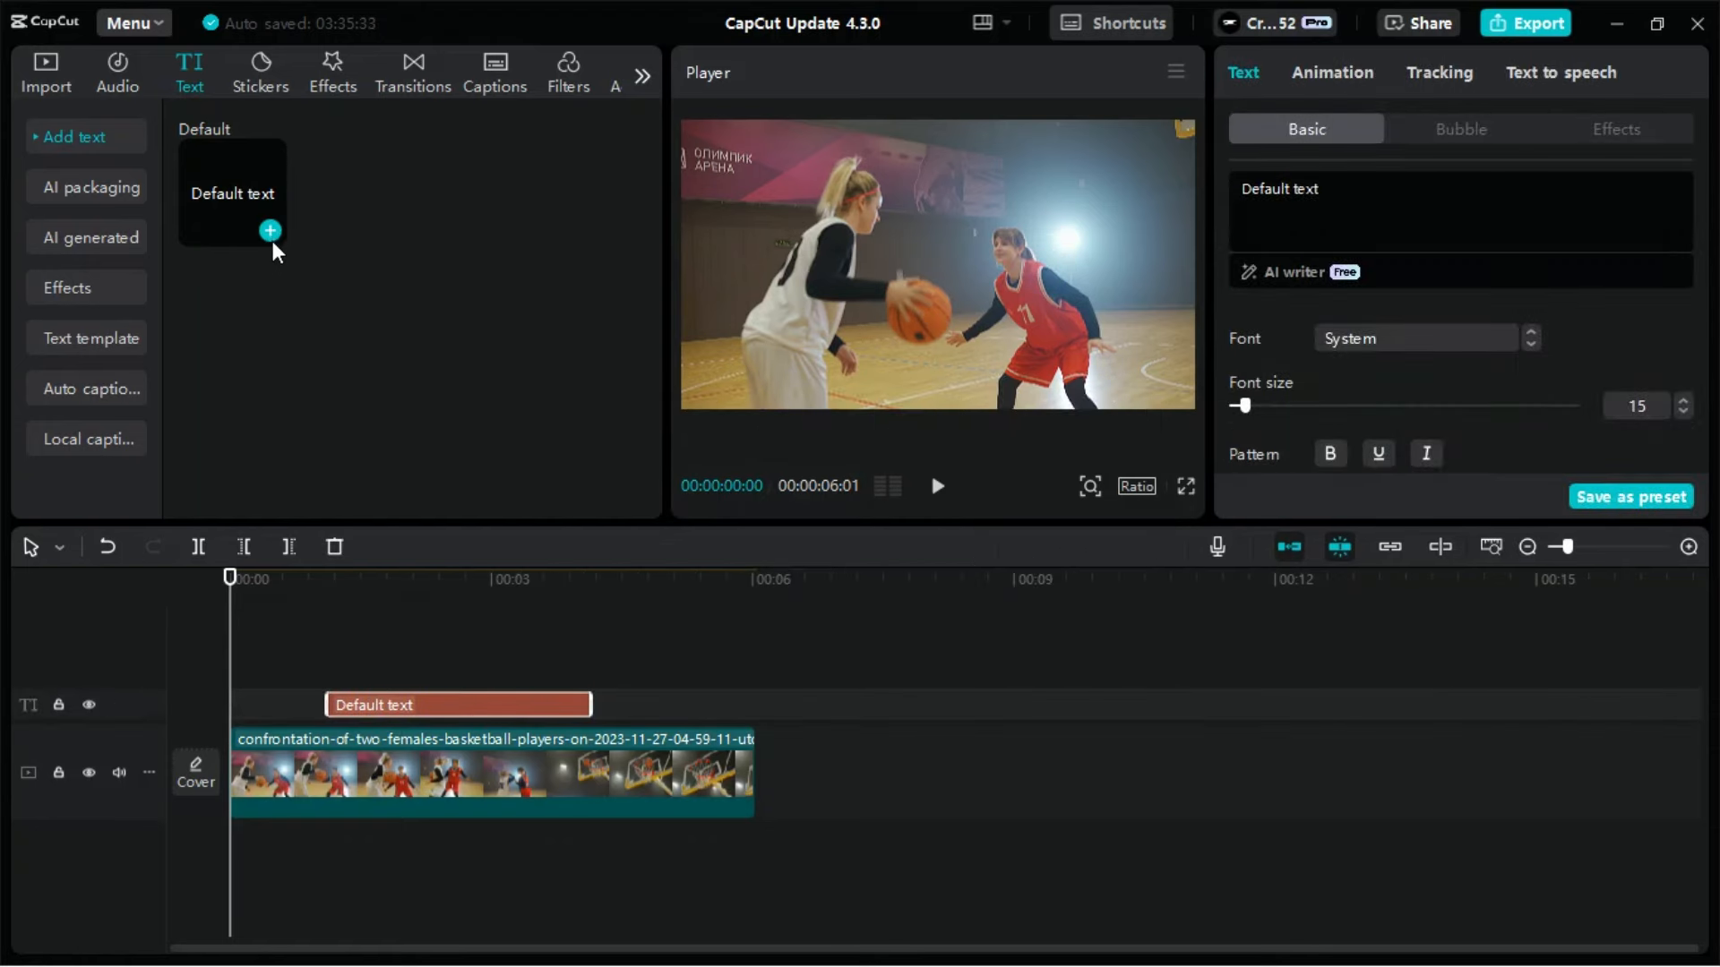
{"action": "left_click", "coordinate": [271, 233]}
{"action": "left_click_drag", "start_coordinate": [341, 678], "coordinate": [412, 691]}
Apply the Laser Cut entrance animation to both text layers.
{"action": "left_click", "coordinate": [1335, 72]}
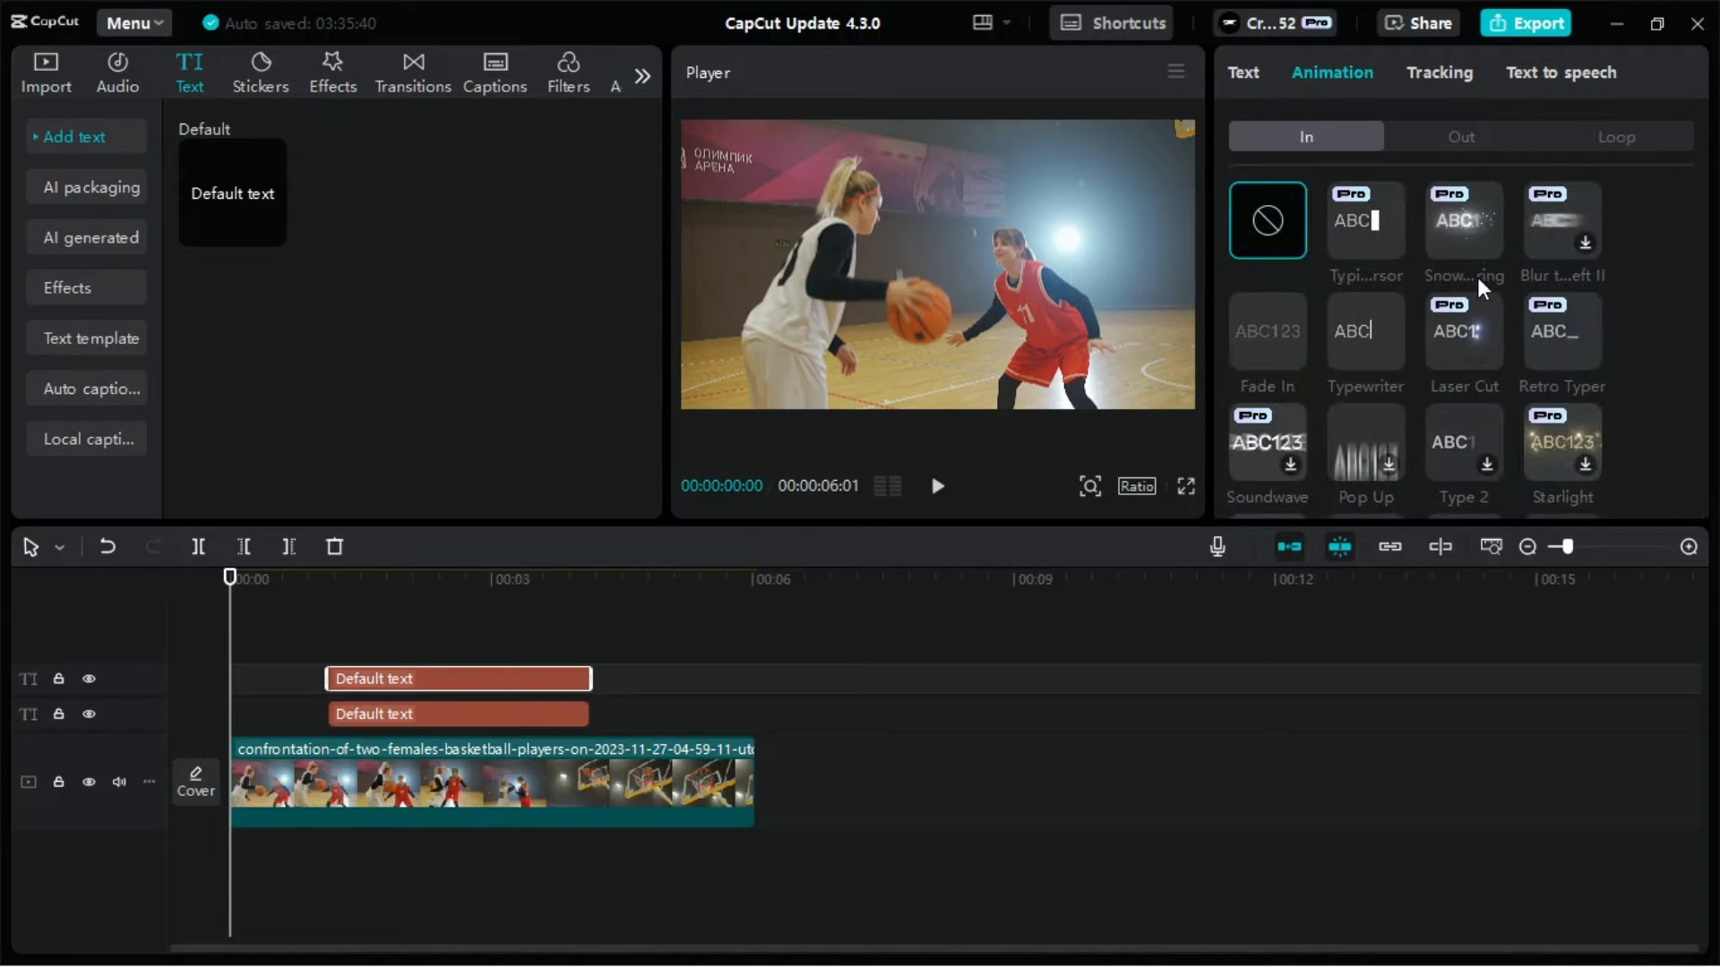
{"action": "left_click", "coordinate": [1463, 331]}
{"action": "left_click", "coordinate": [403, 714]}
{"action": "left_click", "coordinate": [1333, 72]}
{"action": "left_click", "coordinate": [1465, 349]}
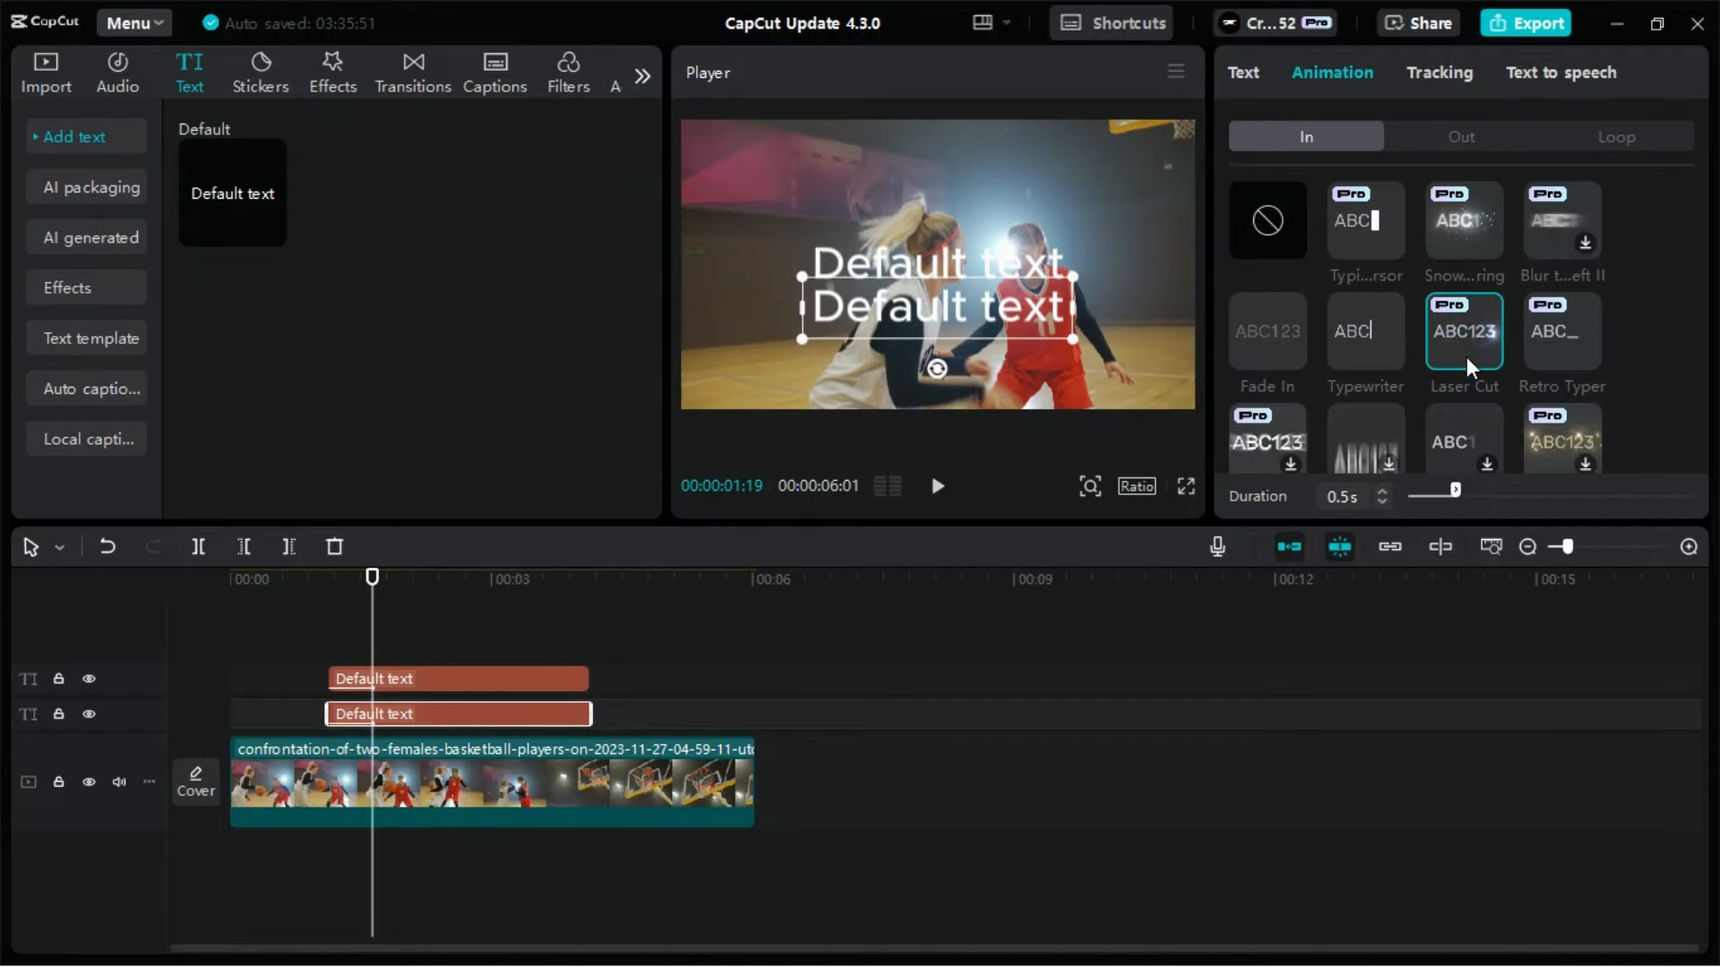
Change the font of the text on the upper text track to Elephant.
{"action": "left_click", "coordinate": [422, 680]}
{"action": "left_click", "coordinate": [1394, 330]}
{"action": "left_click", "coordinate": [1399, 258]}
{"action": "left_click", "coordinate": [305, 656]}
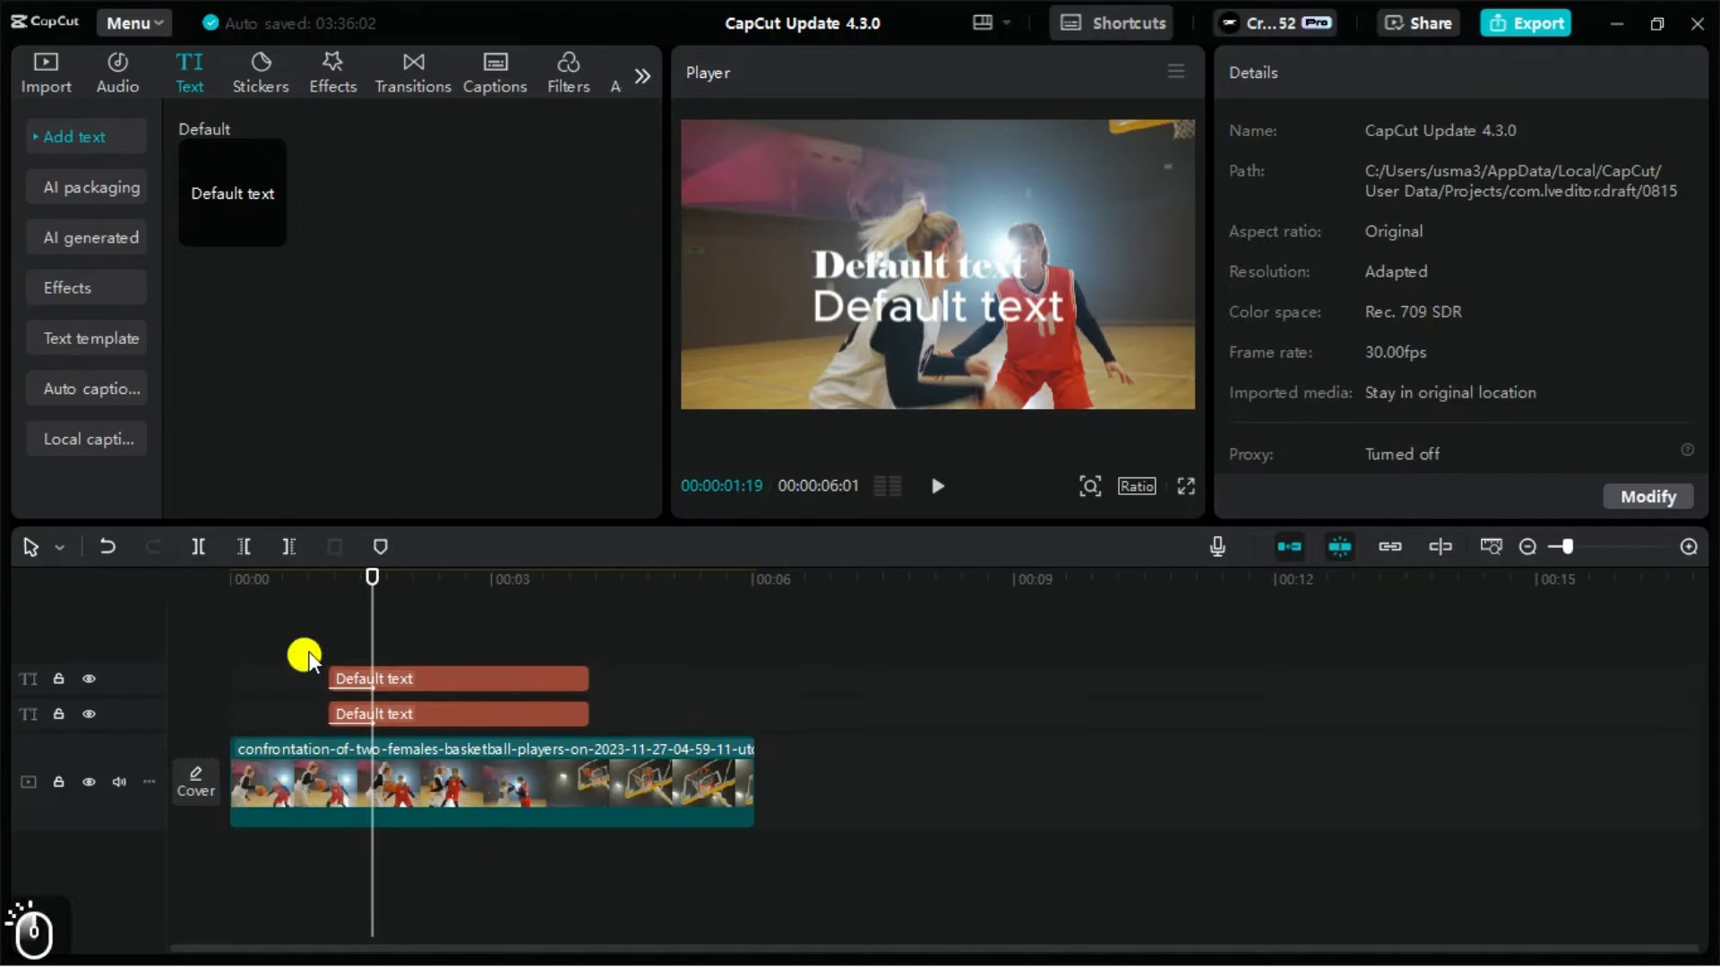
Preview the animated titles and combine both text layers into one compound clip.
{"action": "key", "text": "space"}
{"action": "key", "text": "space"}
{"action": "left_click_drag", "start_coordinate": [470, 635], "coordinate": [476, 714]}
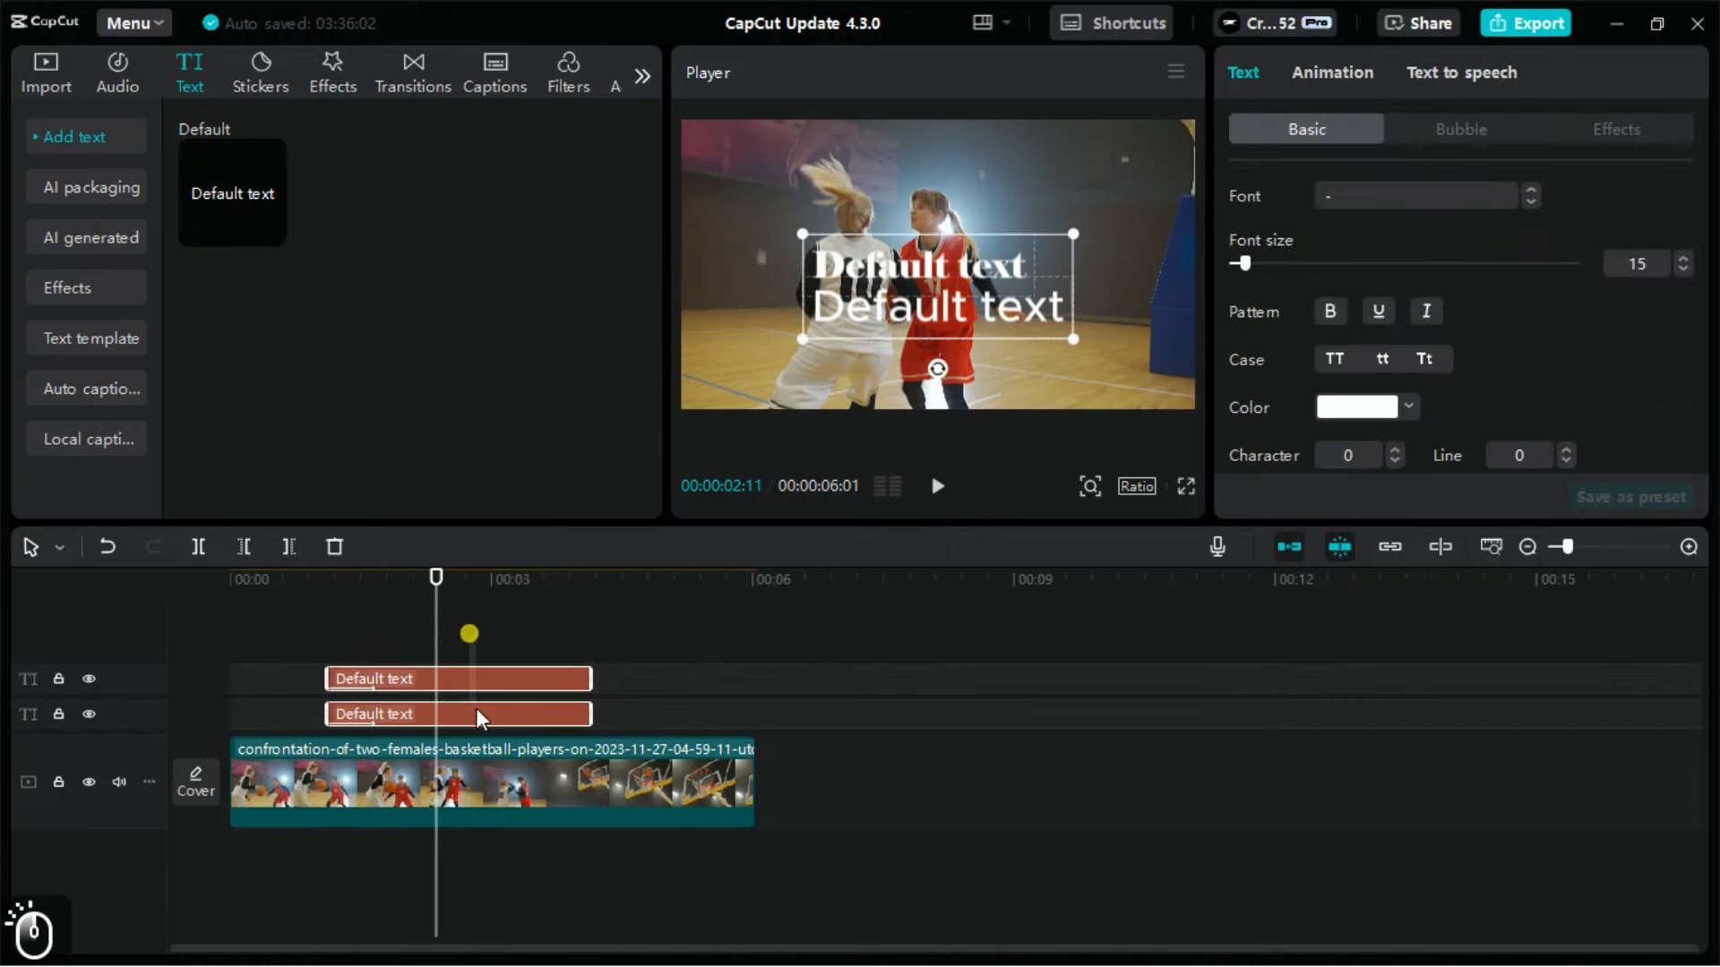
{"action": "right_click", "coordinate": [475, 713]}
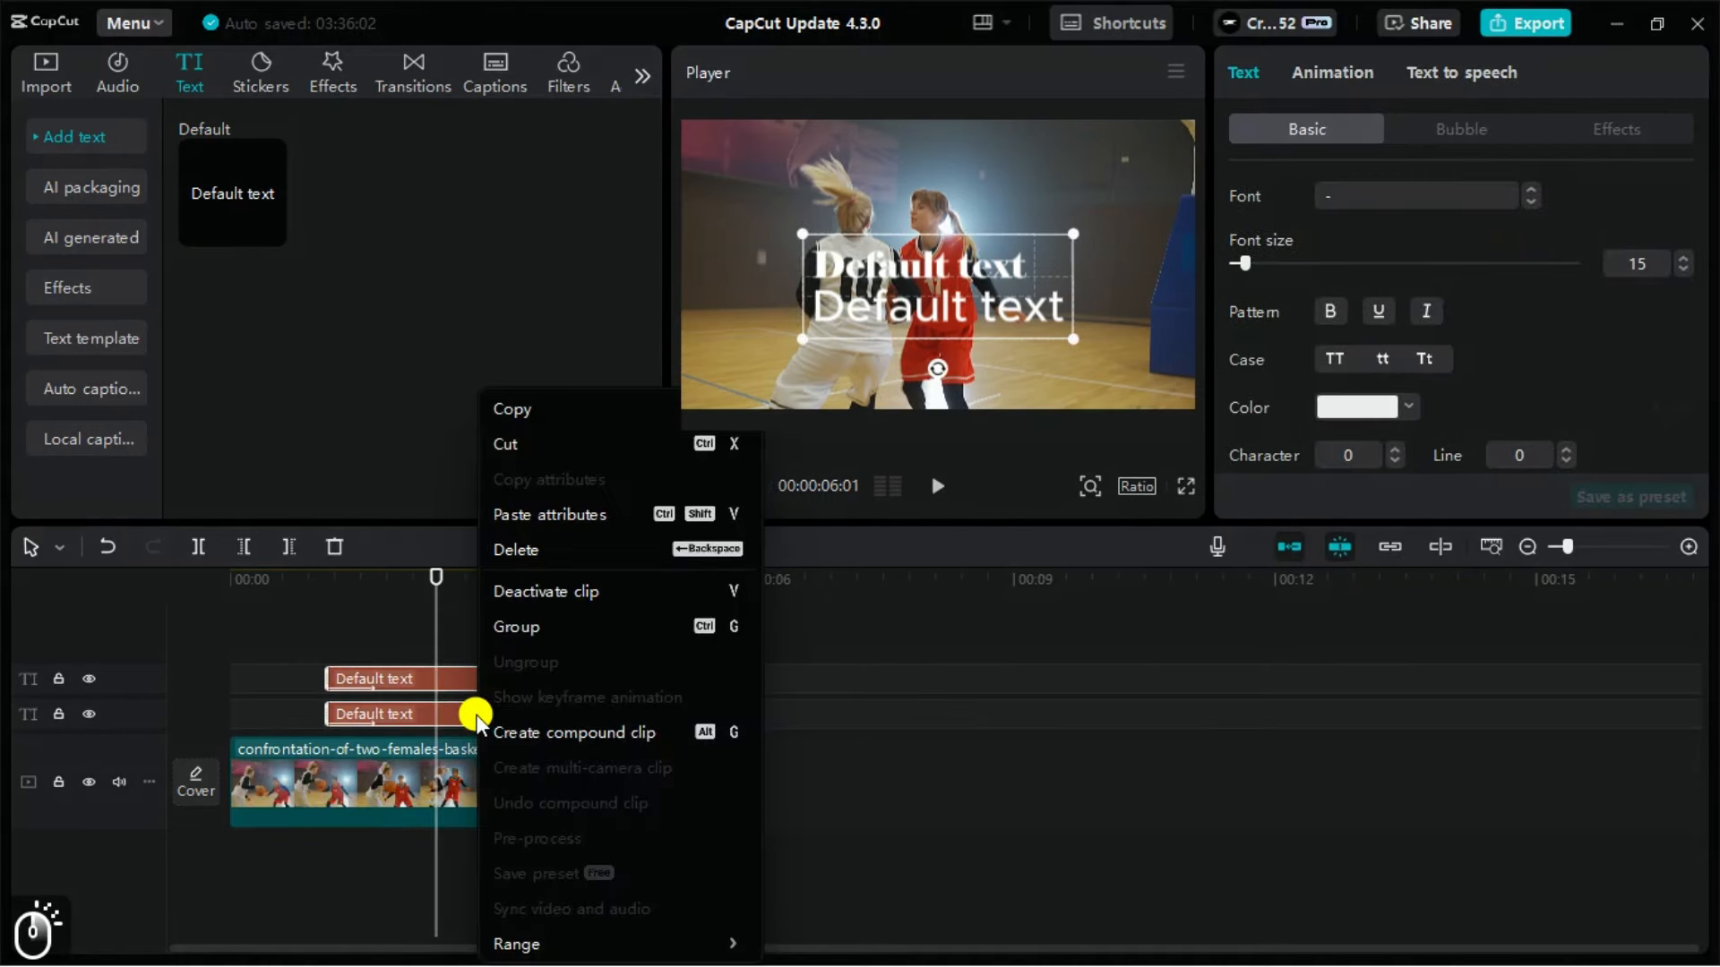
{"action": "left_click", "coordinate": [555, 731]}
Select the compound clip to examine its paragraph text fields, and play it from its start.
{"action": "left_click", "coordinate": [384, 642]}
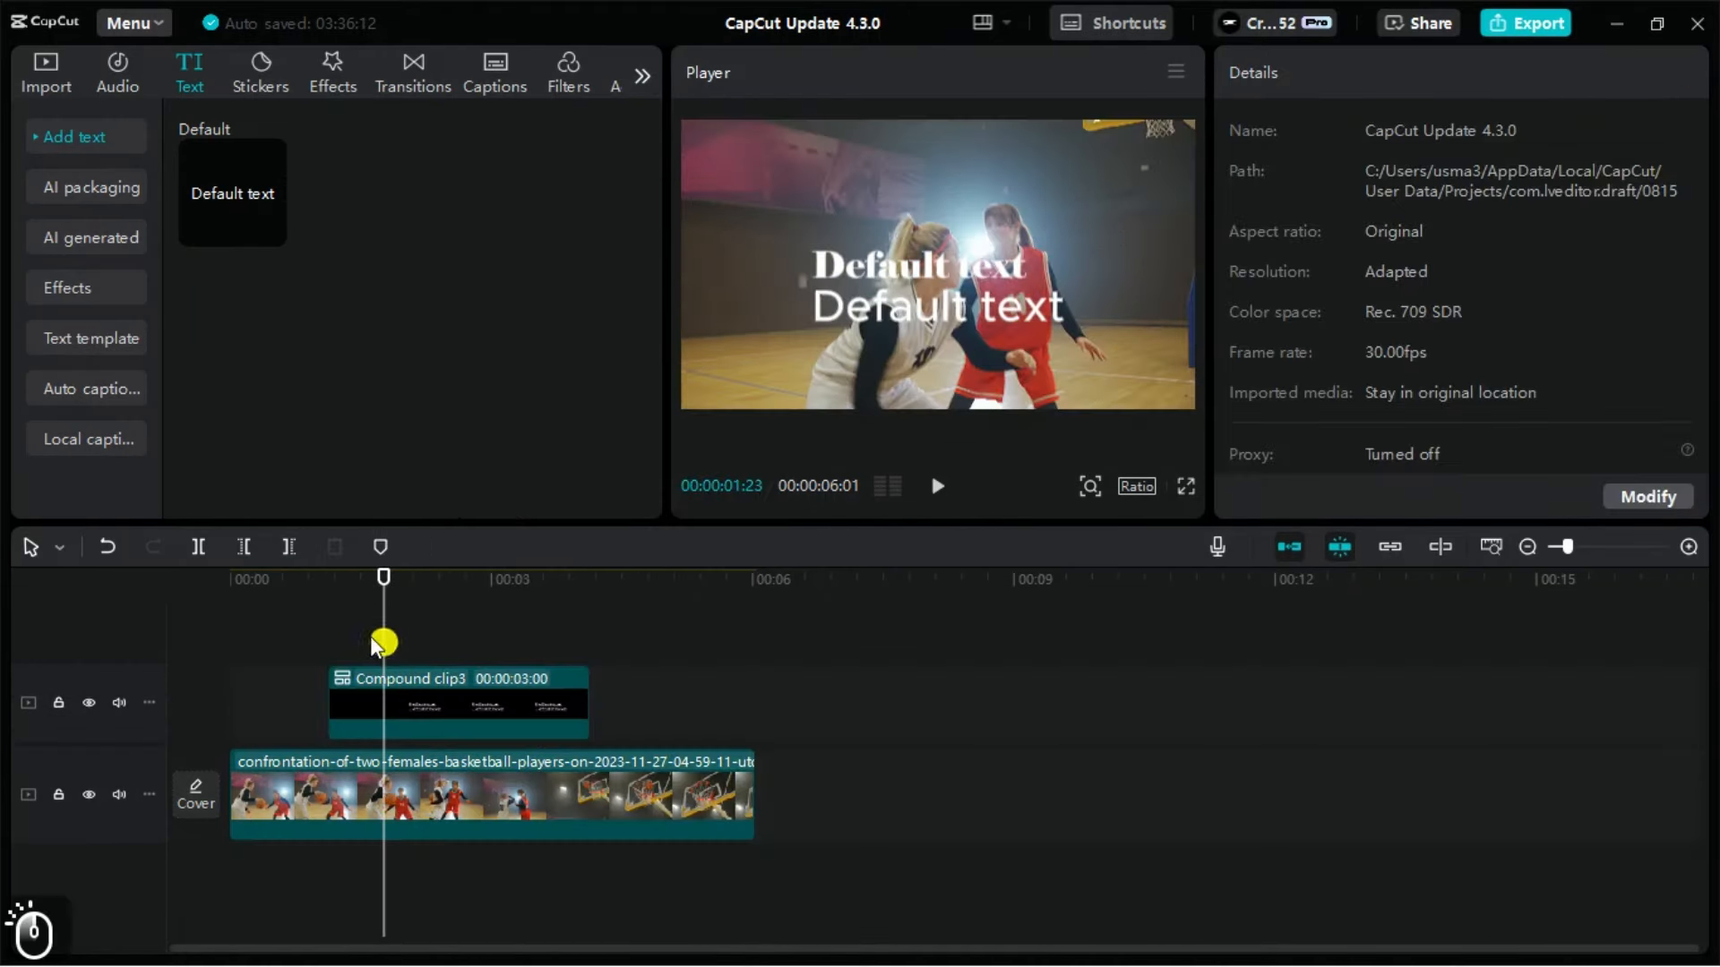
{"action": "left_click", "coordinate": [363, 710]}
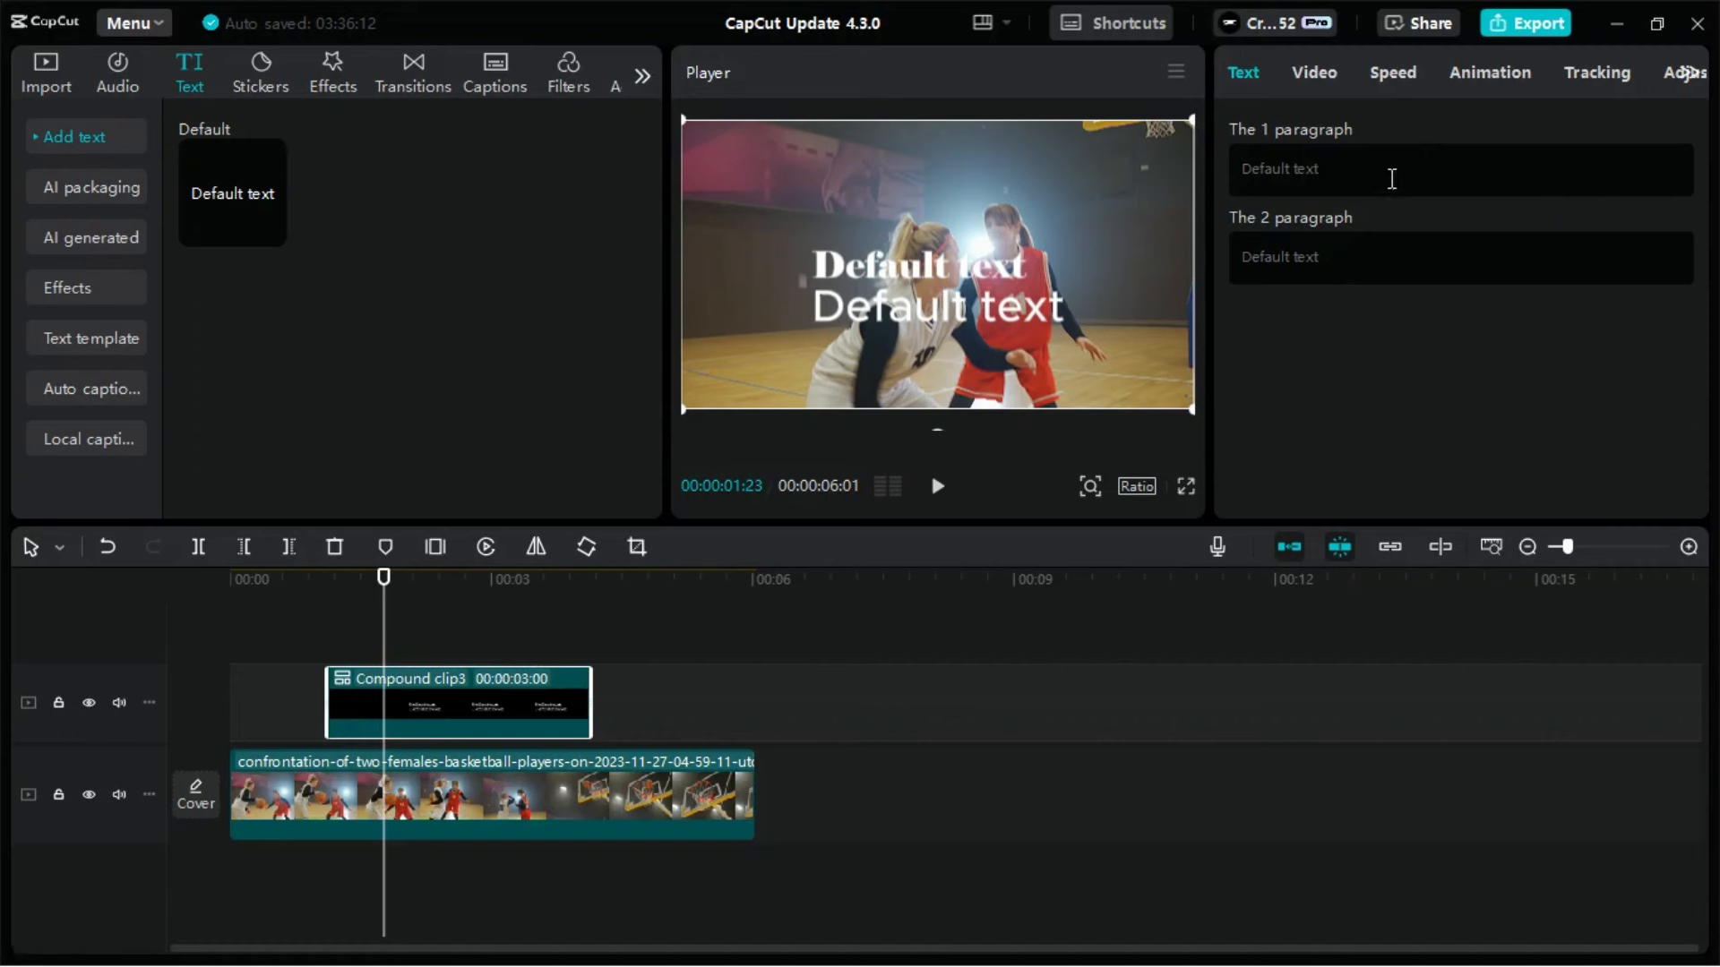
{"action": "left_click", "coordinate": [324, 600]}
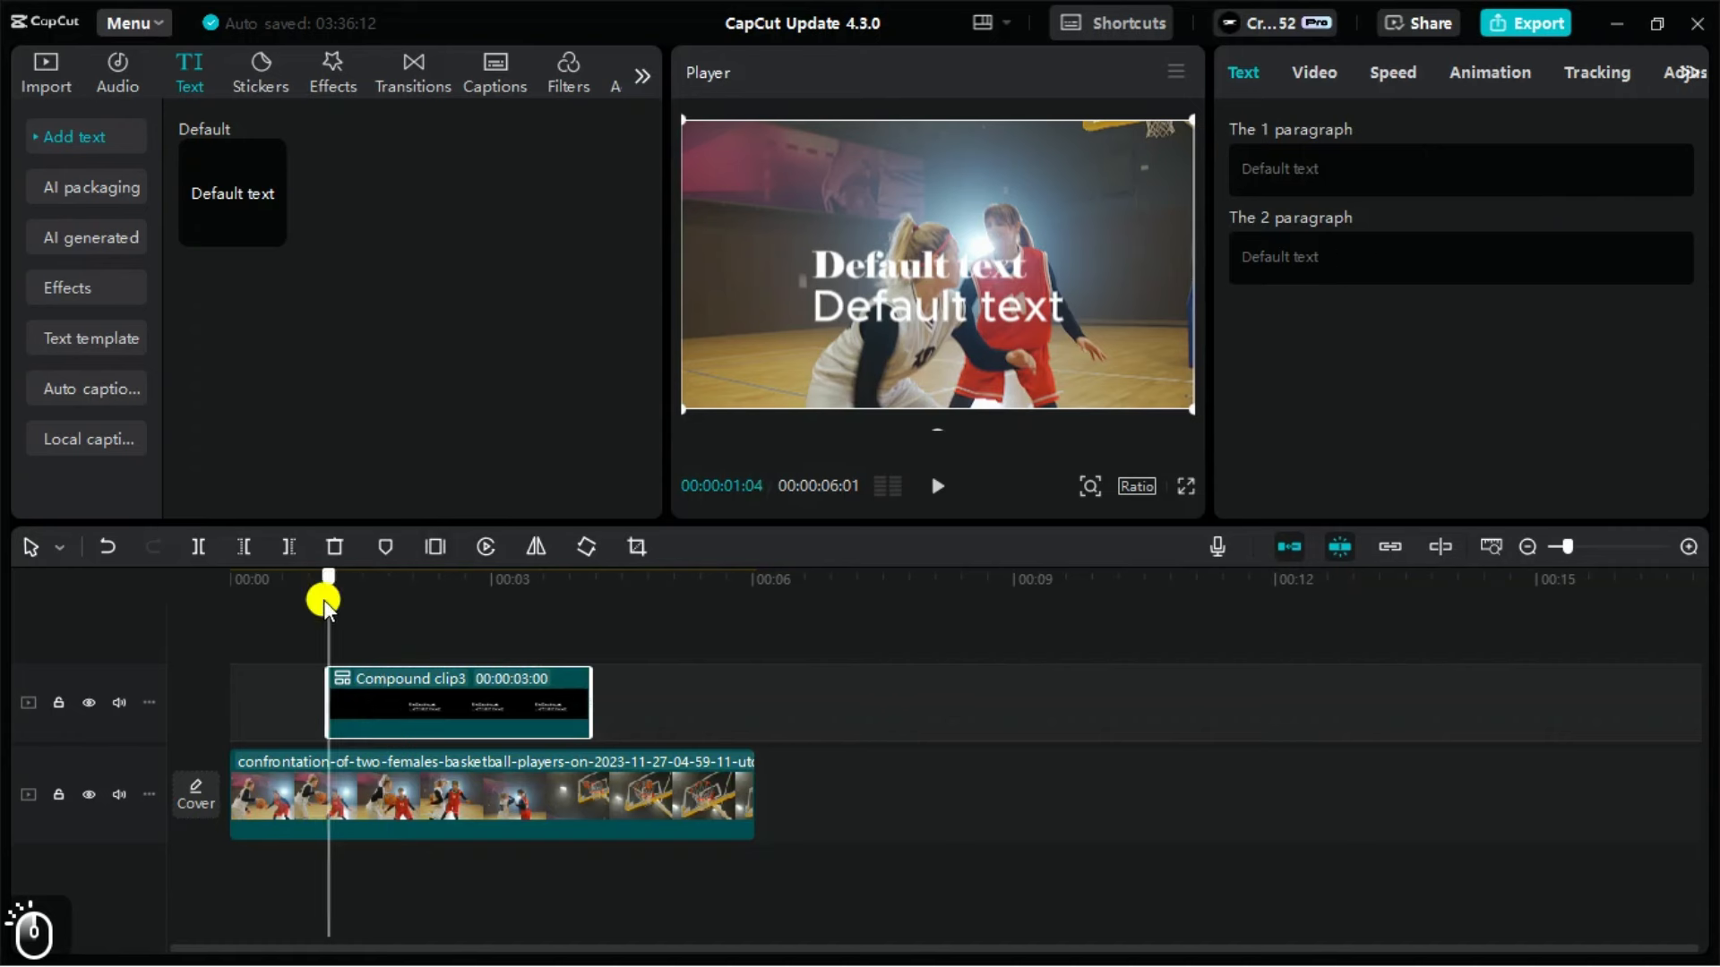
{"action": "key", "text": "space"}
{"action": "key", "text": "space"}
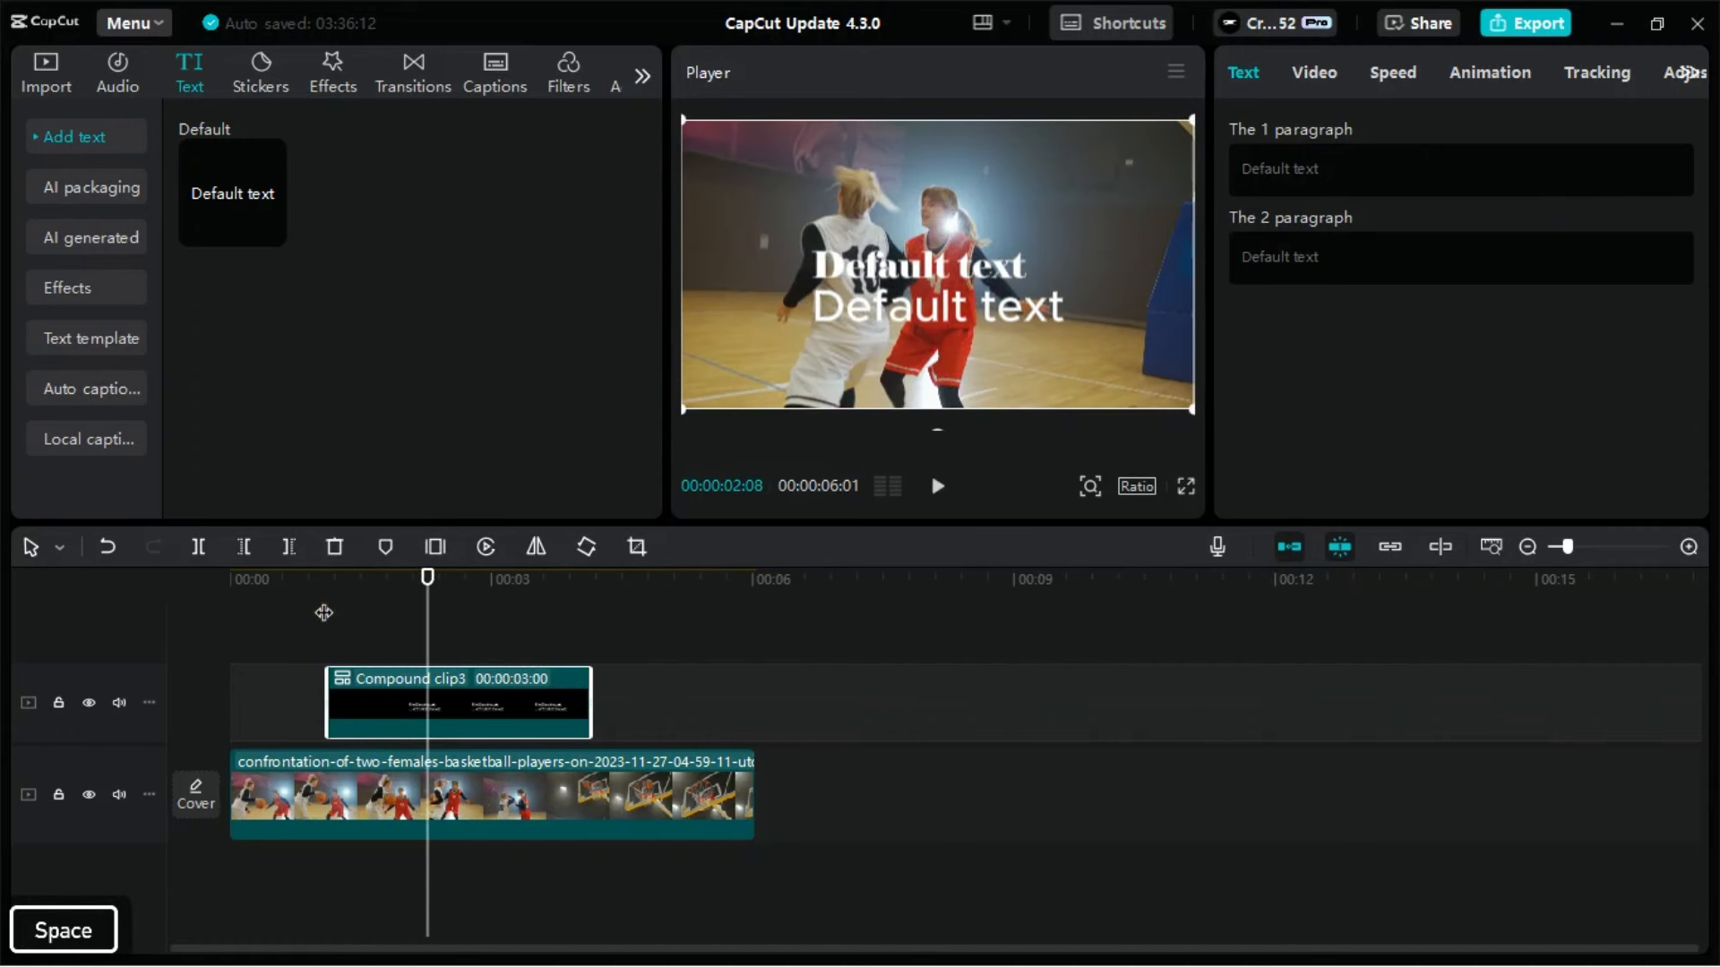
Save the compound clip as a preset and delete the clip from the timeline.
{"action": "right_click", "coordinate": [493, 696]}
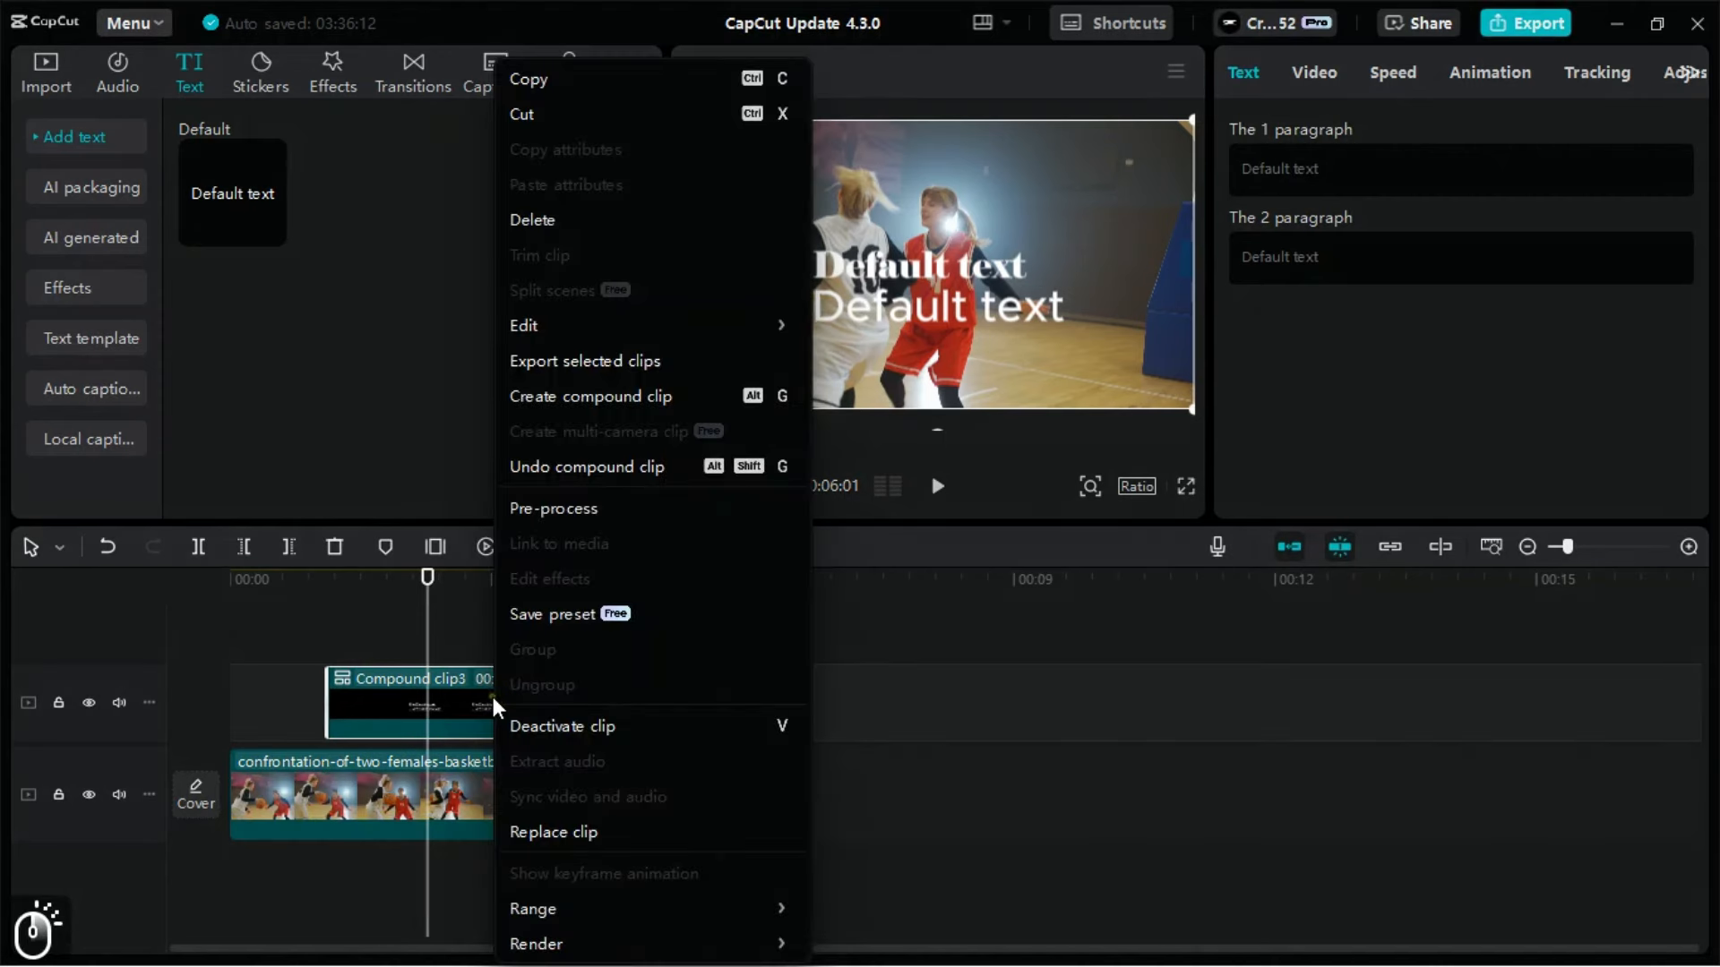
{"action": "left_click", "coordinate": [555, 615]}
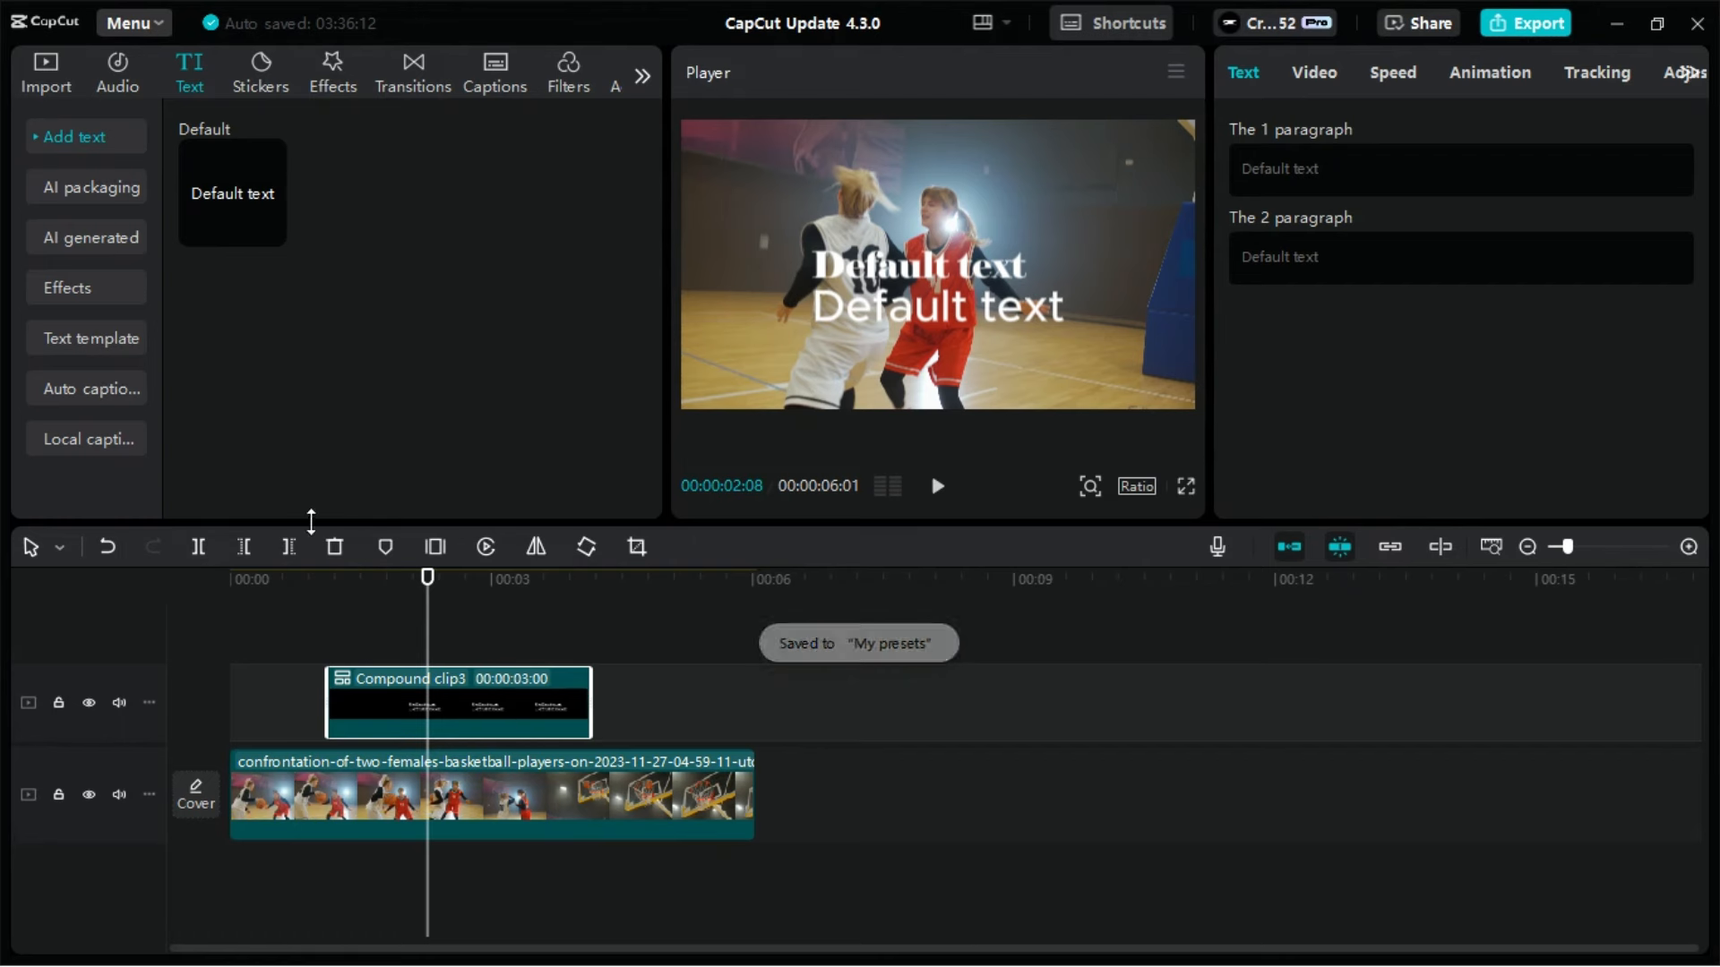
{"action": "left_click", "coordinate": [331, 545]}
Add the saved compound clip preset to a track above the basketball video, starting at about 1.5 seconds.
{"action": "left_click", "coordinate": [315, 627]}
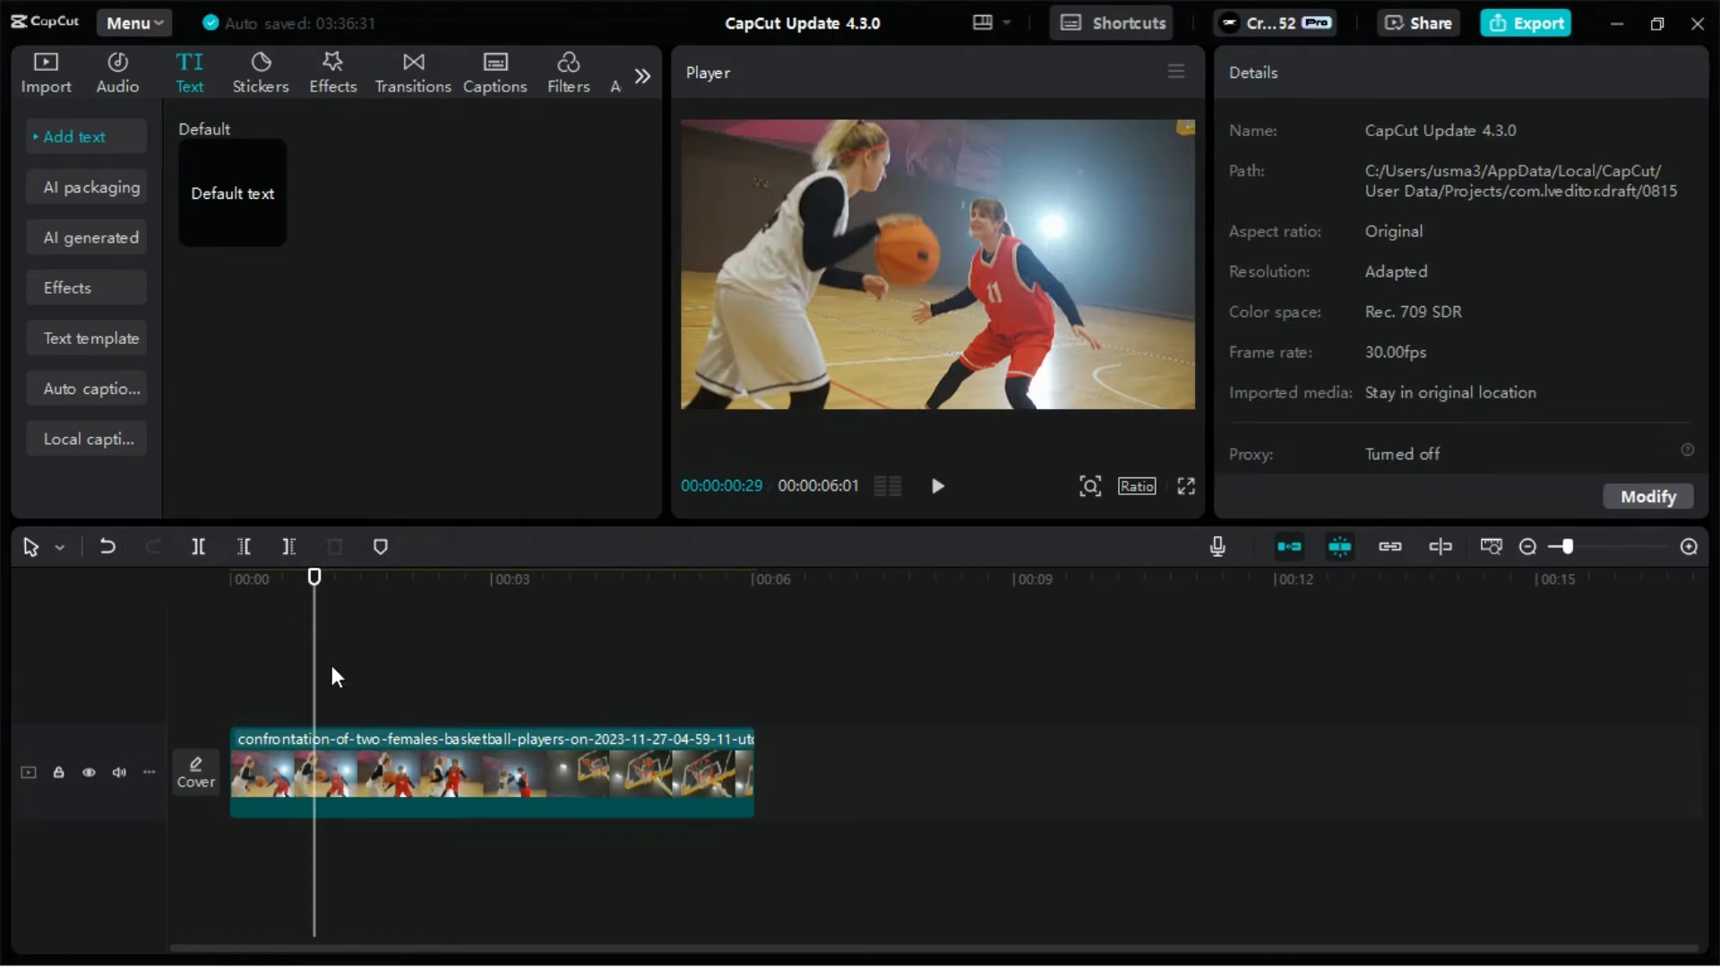
{"action": "left_click", "coordinate": [34, 59]}
{"action": "left_click", "coordinate": [88, 209]}
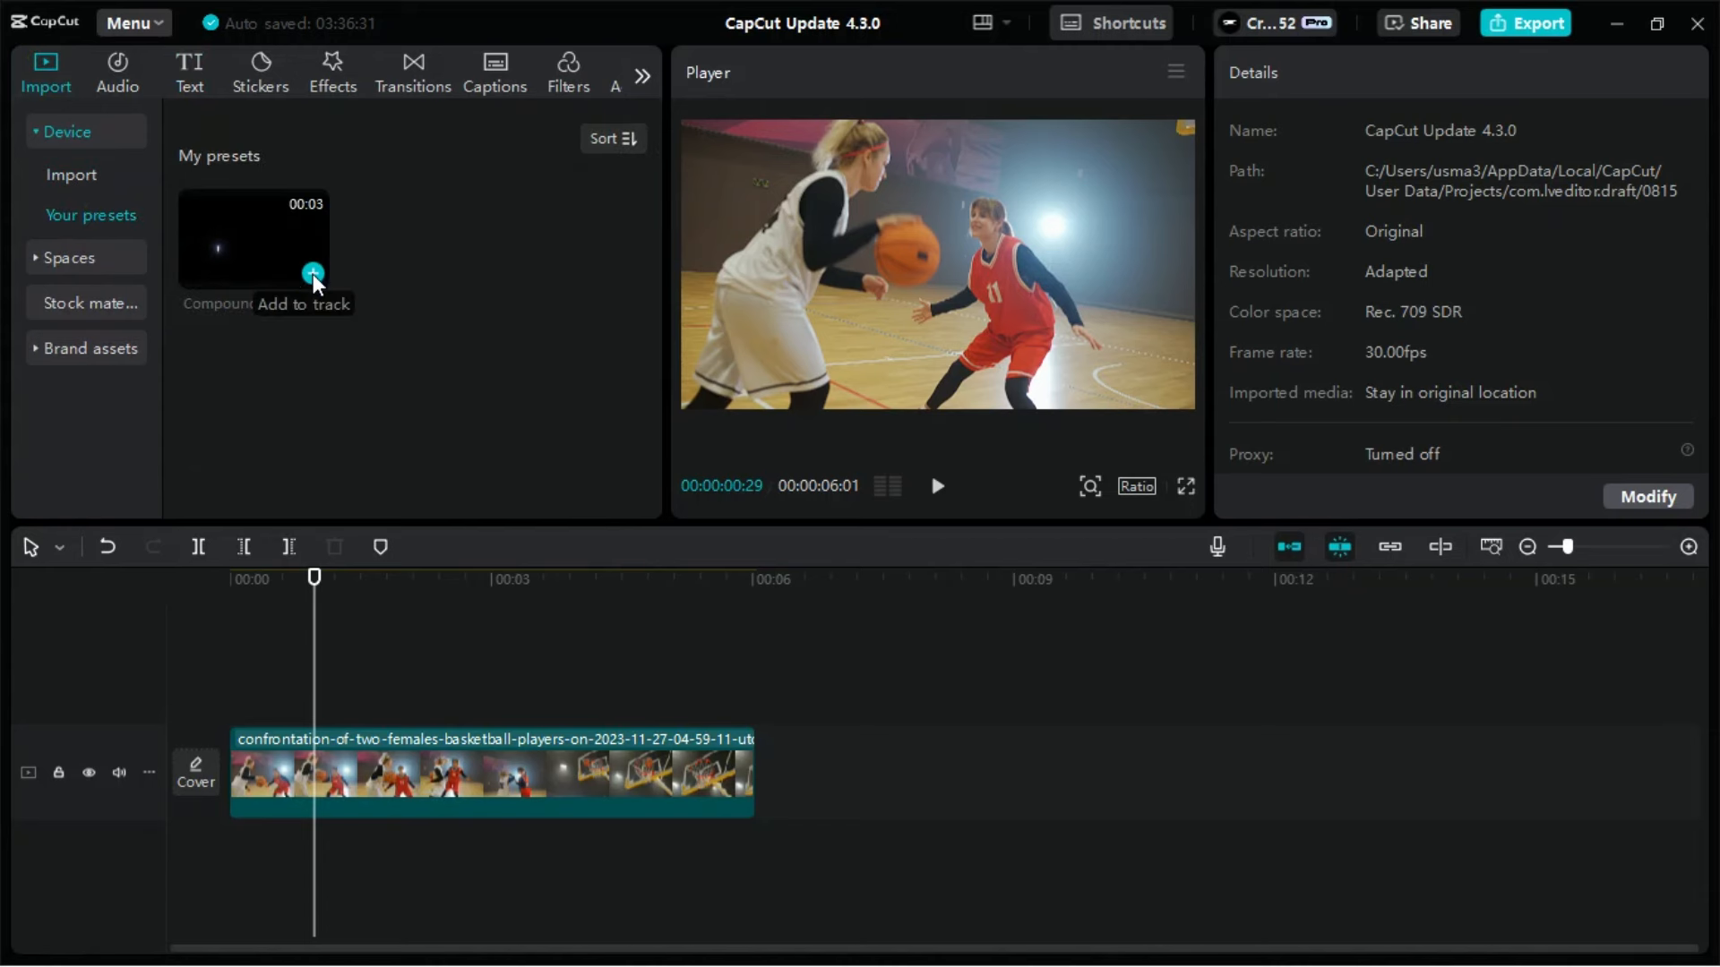
{"action": "left_click", "coordinate": [314, 272]}
{"action": "left_click_drag", "start_coordinate": [351, 778], "coordinate": [416, 728]}
Play the section containing the reused compound clip to check its animated titles, and select that clip.
{"action": "left_click", "coordinate": [351, 622]}
{"action": "key", "text": "space"}
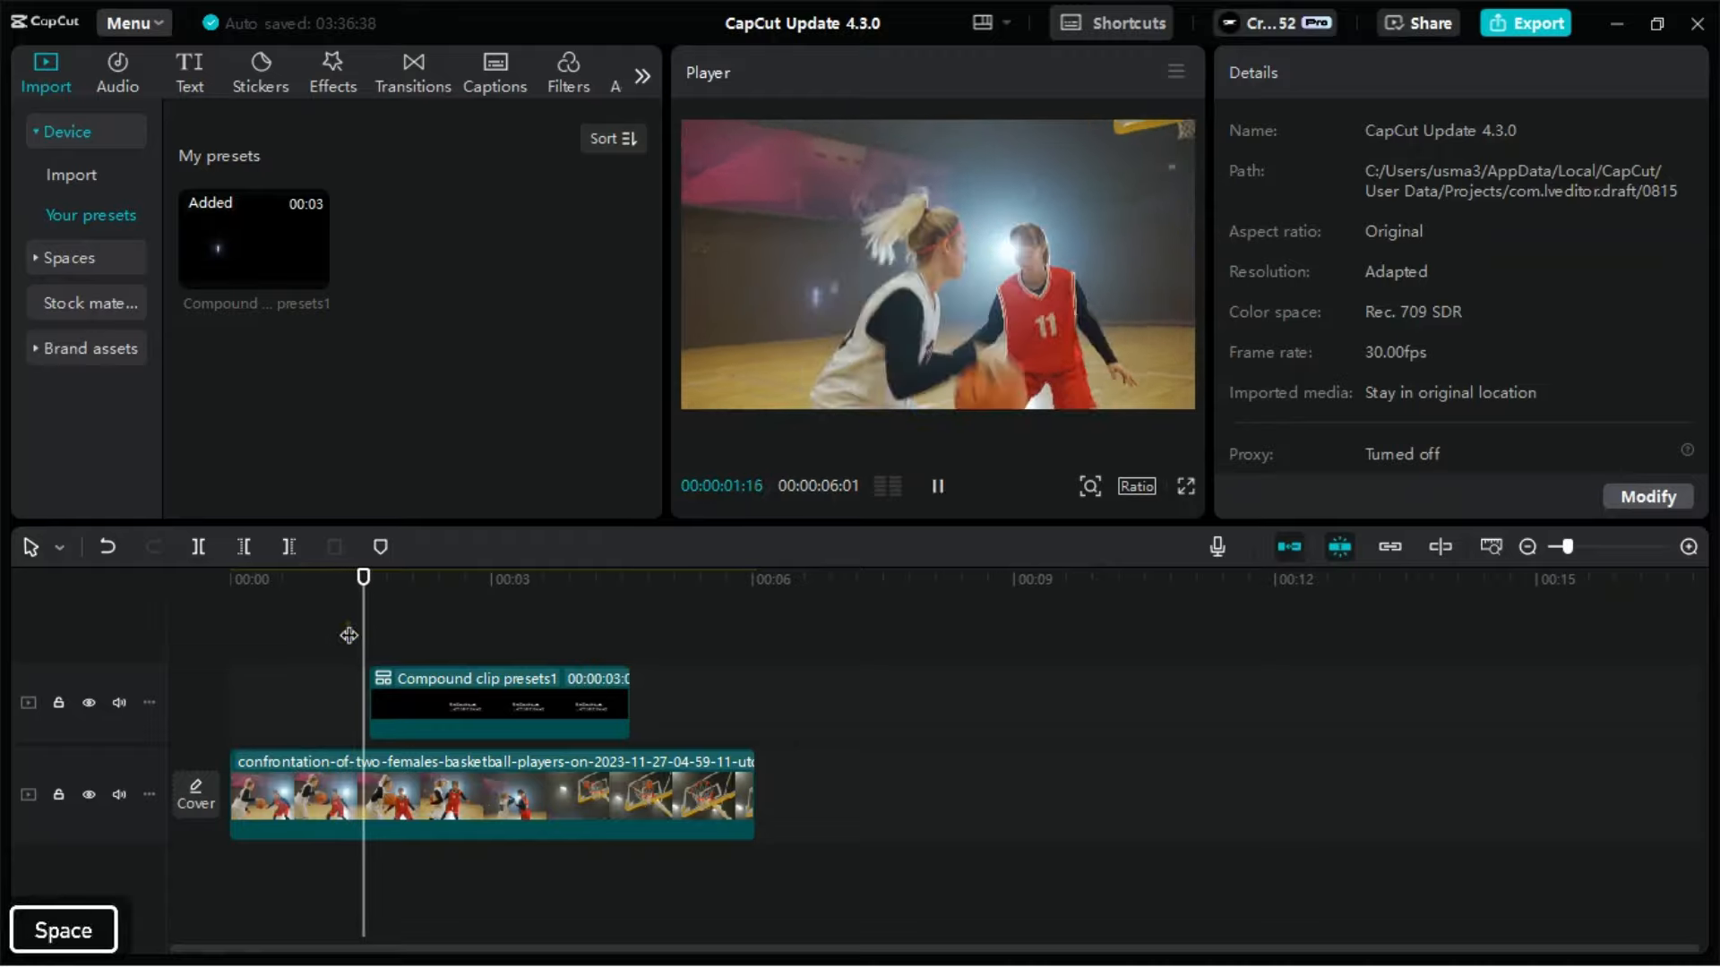
{"action": "key", "text": "space"}
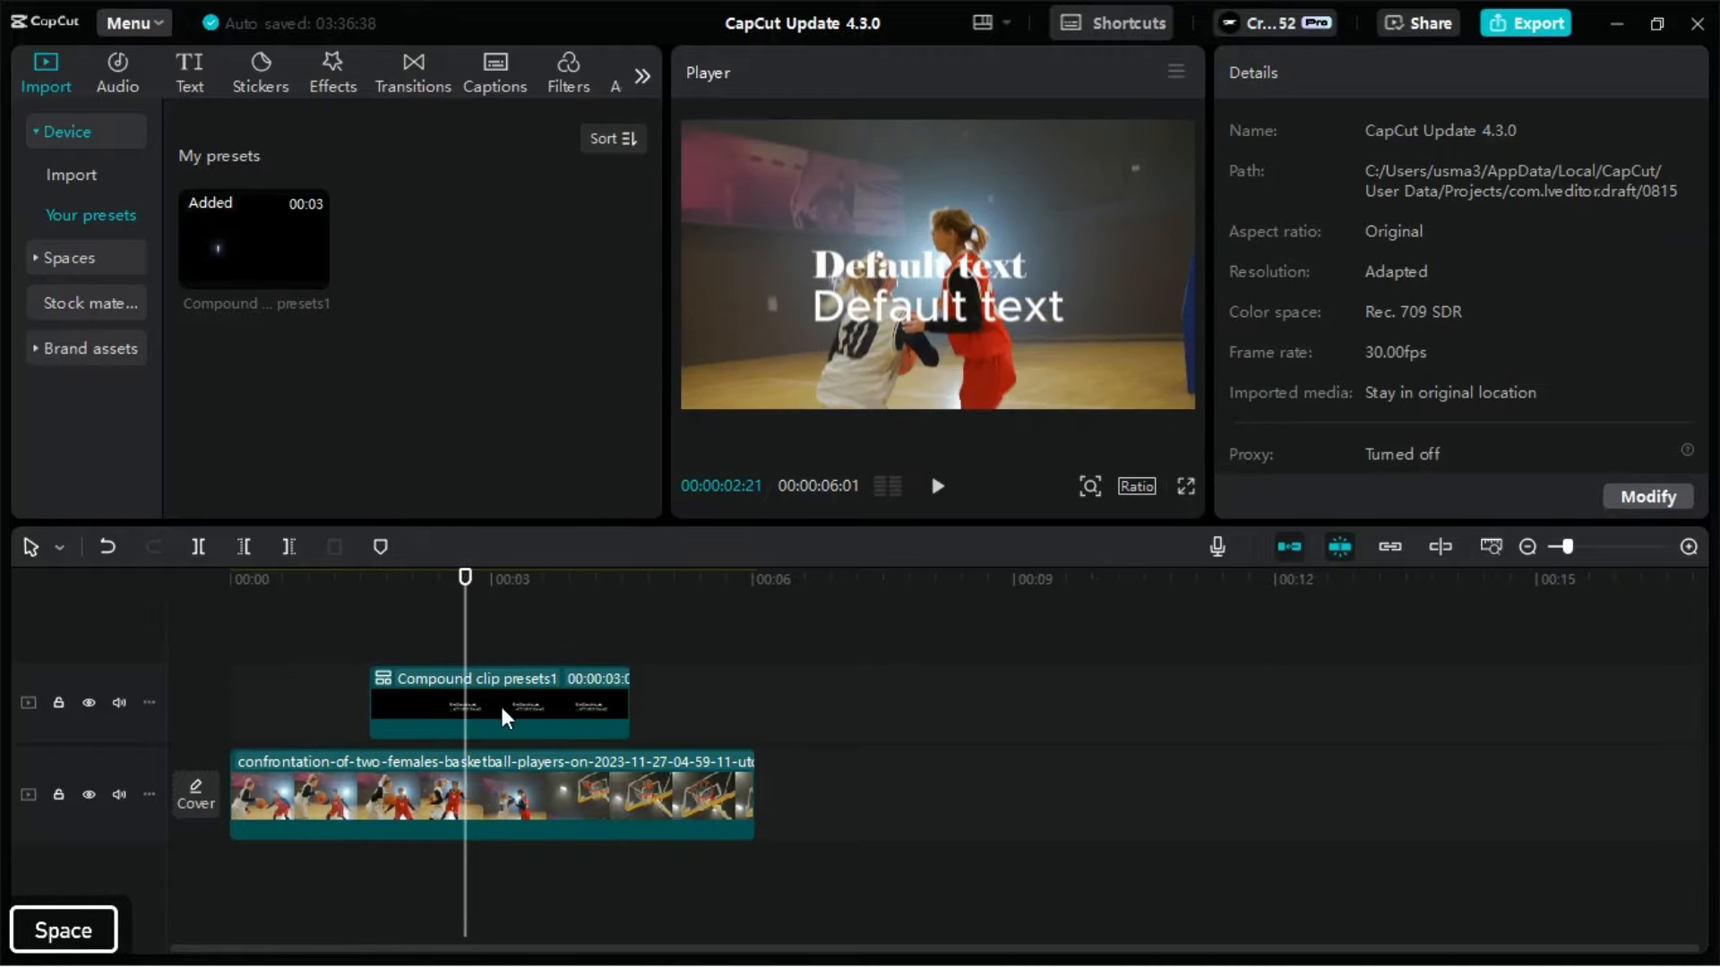
{"action": "left_click", "coordinate": [500, 702]}
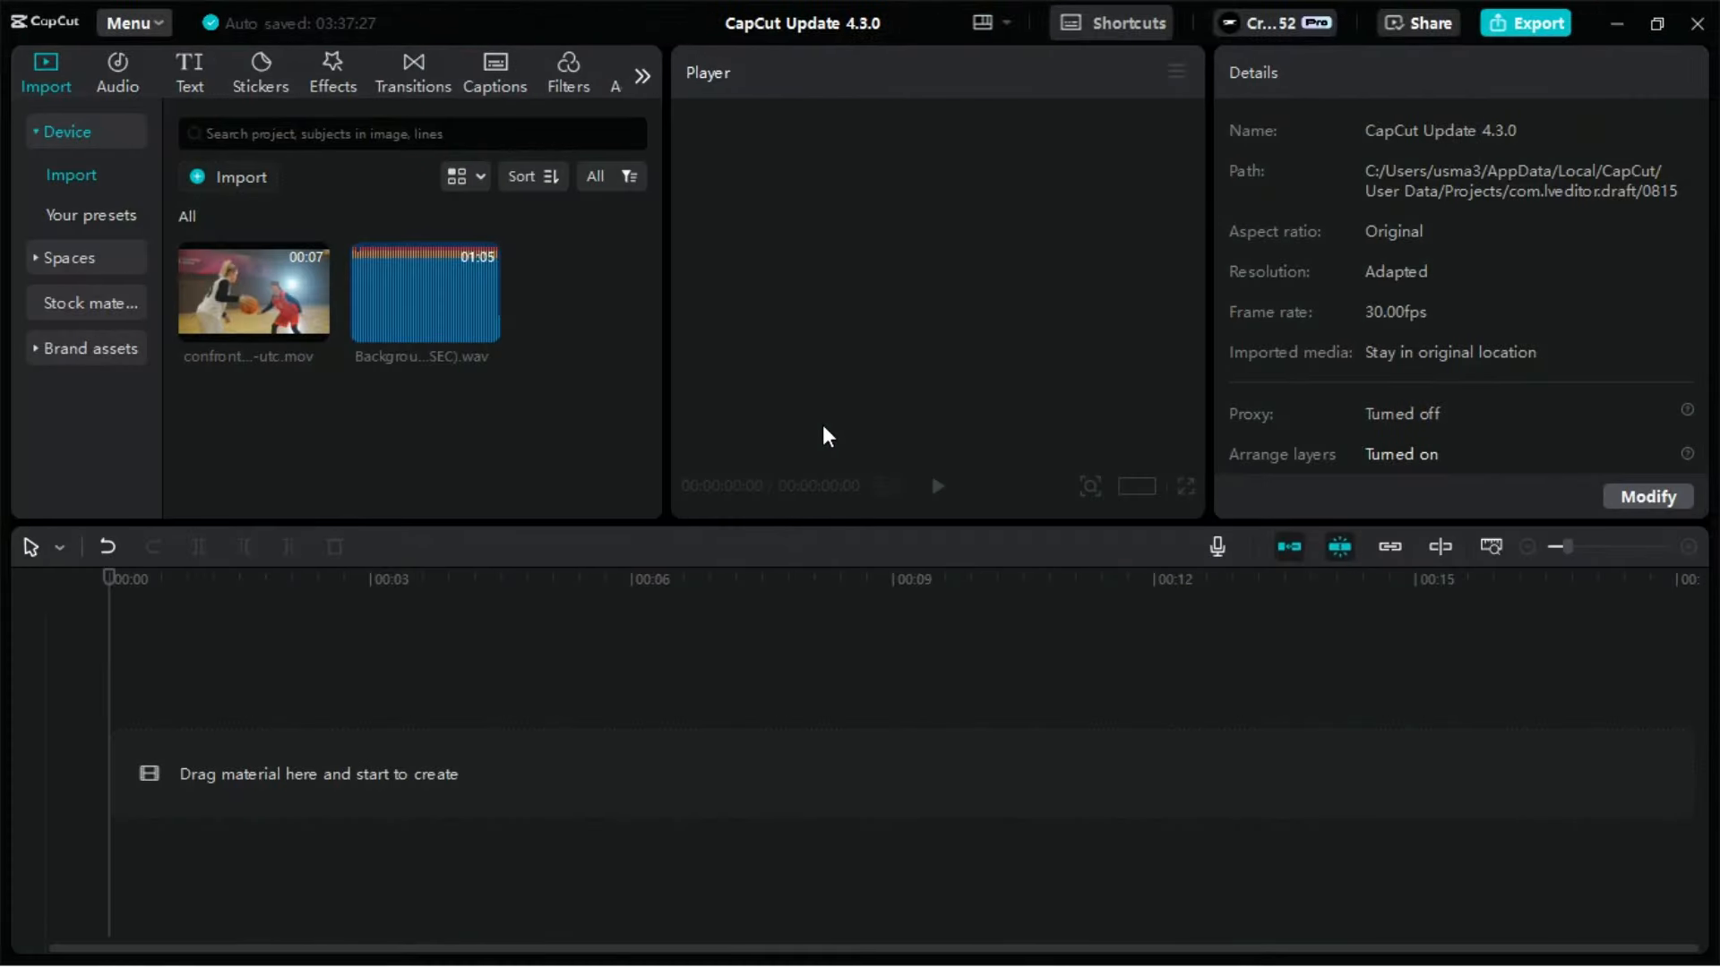
Add the basketball video and the Background (171 BPM) audio file to the empty timeline.
{"action": "left_click", "coordinate": [311, 324]}
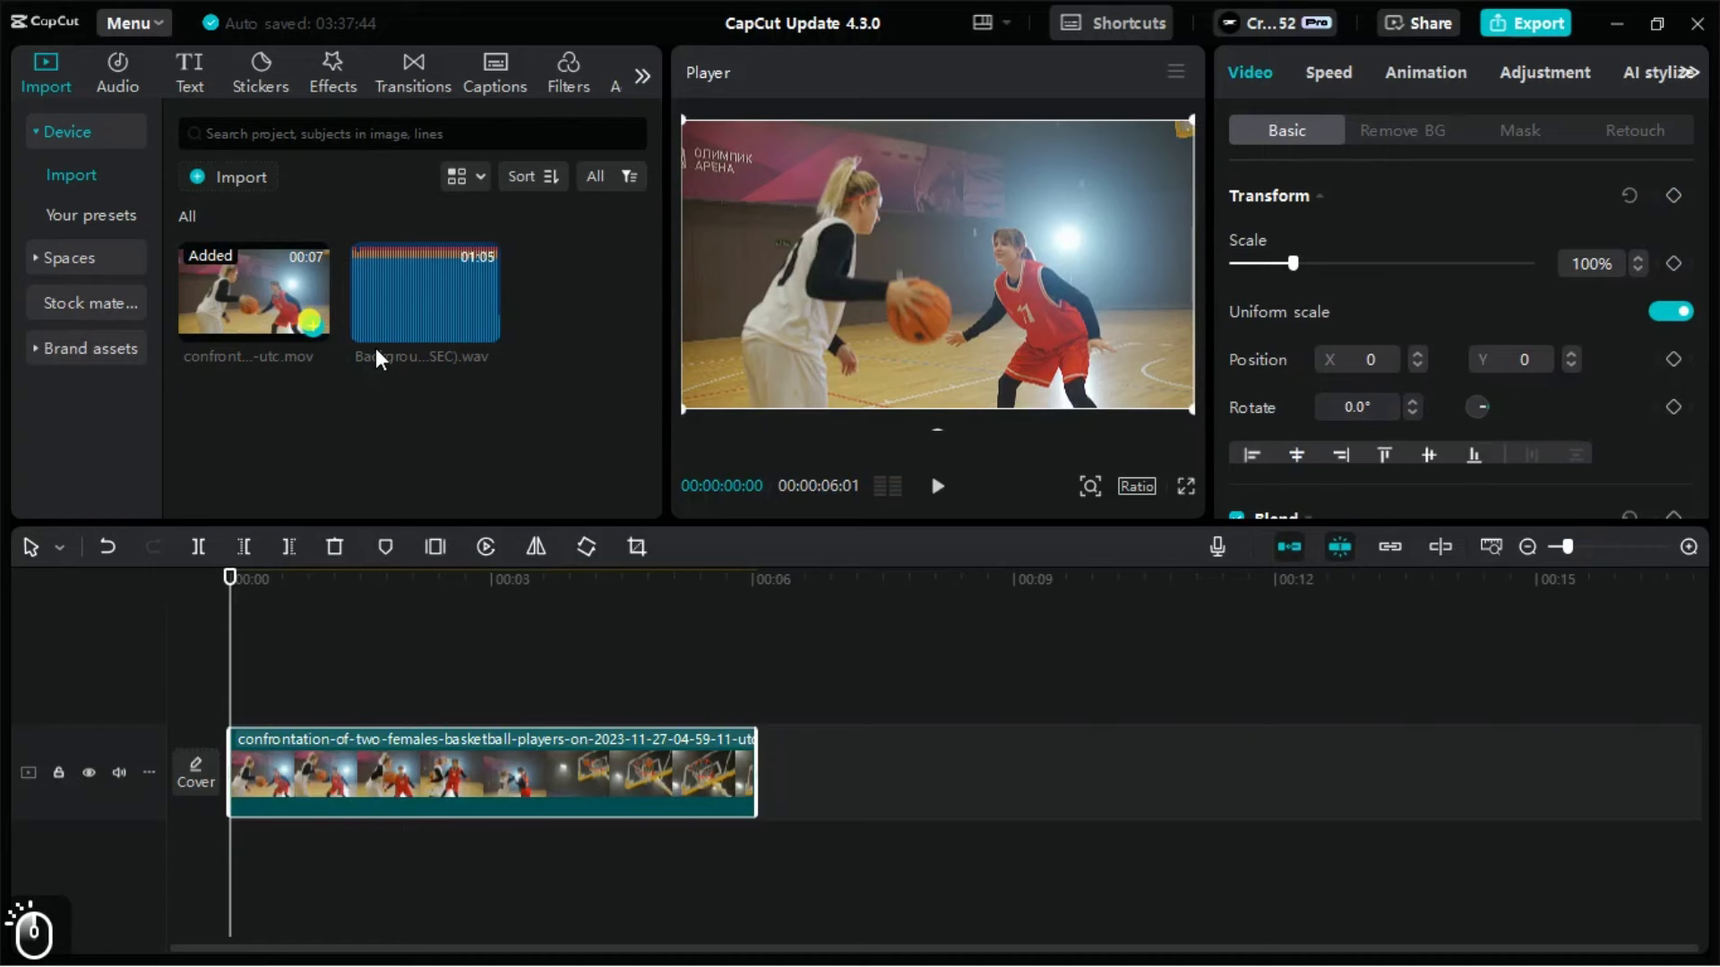
{"action": "left_click", "coordinate": [487, 328]}
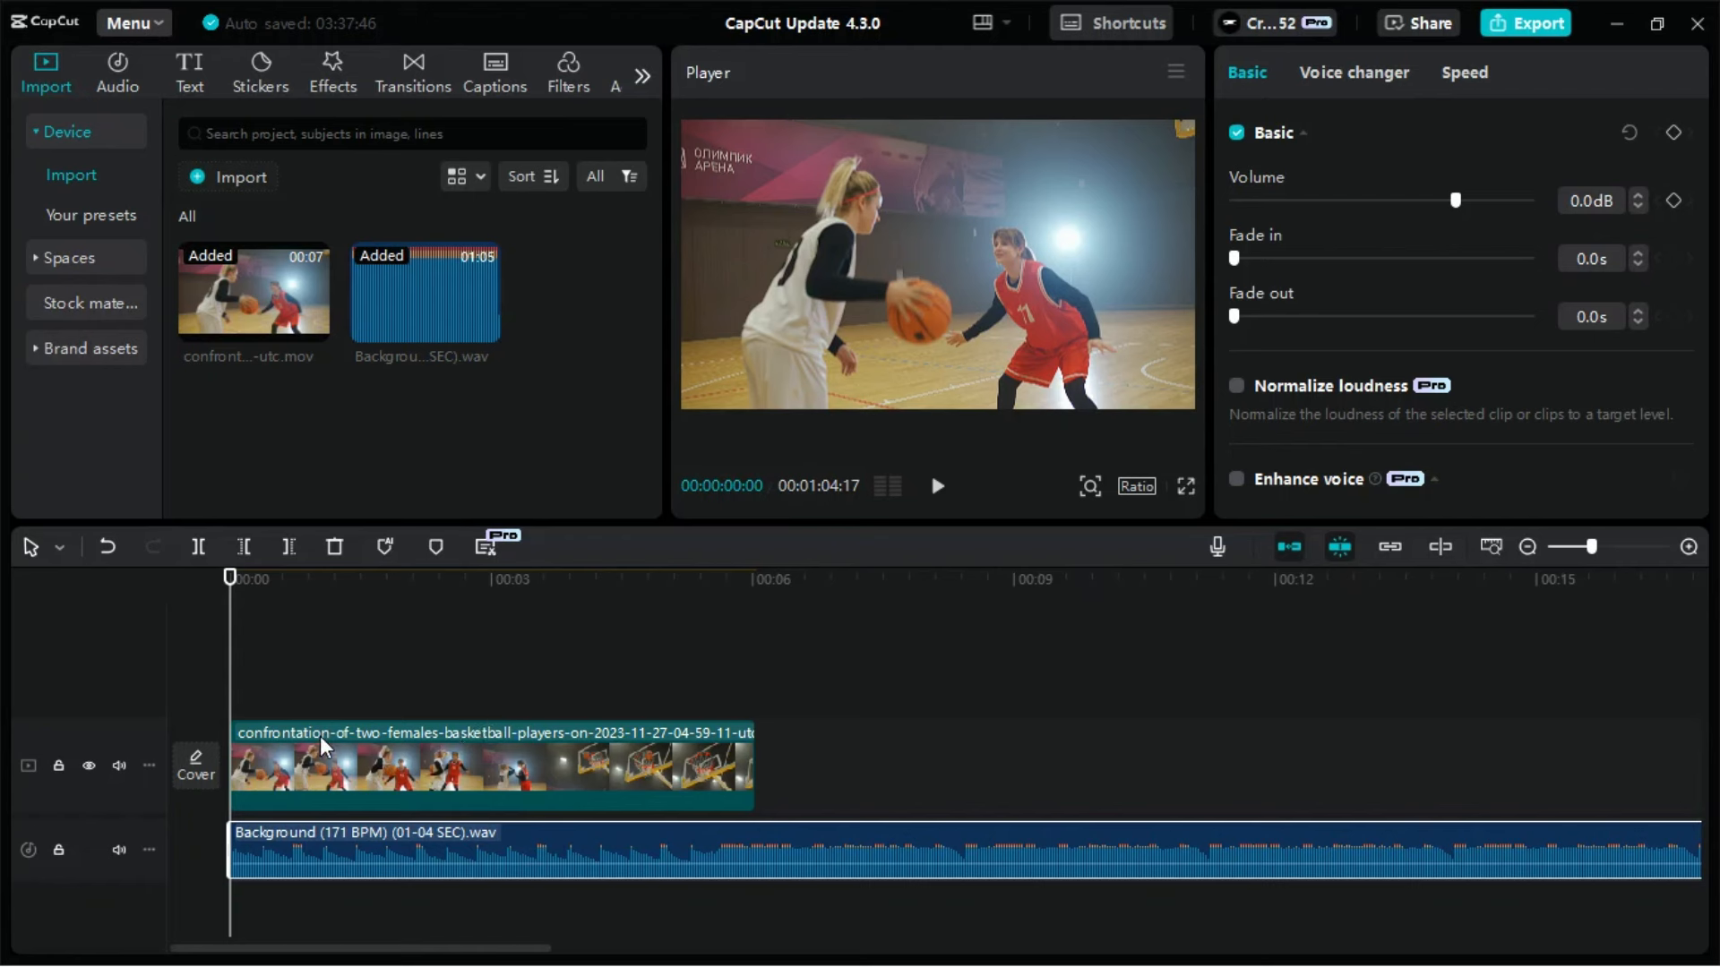
Try the Short and Tall track heights on the video track and return it to Default.
{"action": "left_click", "coordinate": [147, 763]}
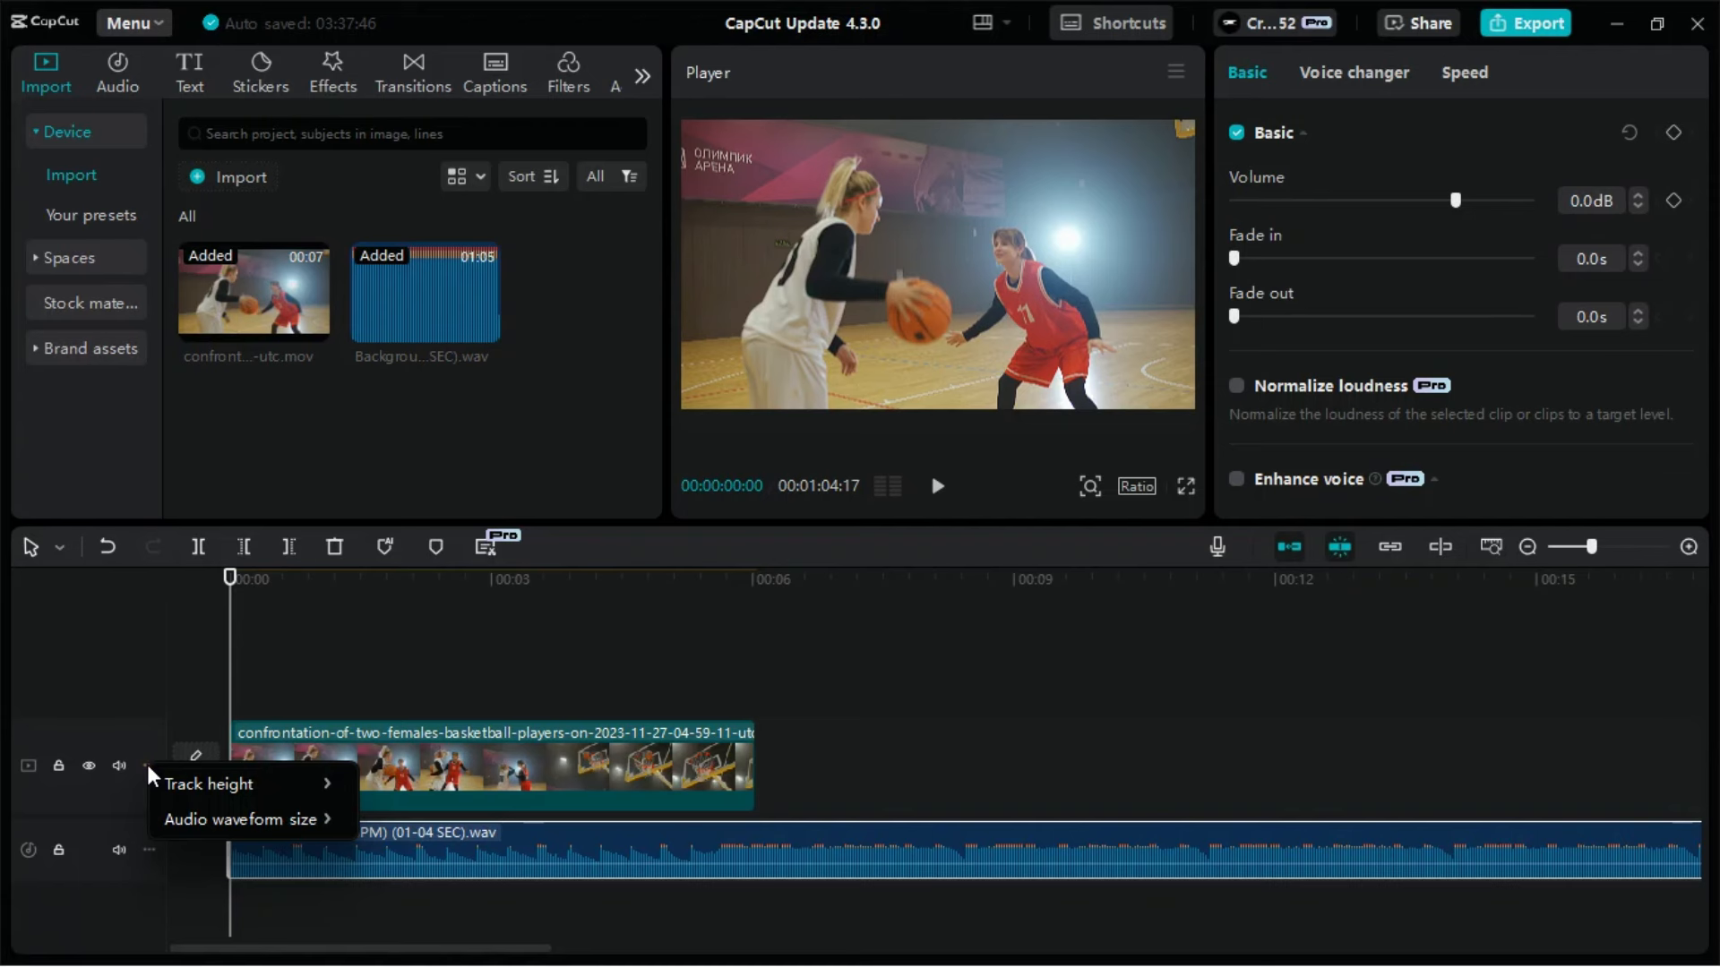
{"action": "mouse_move", "coordinate": [175, 788]}
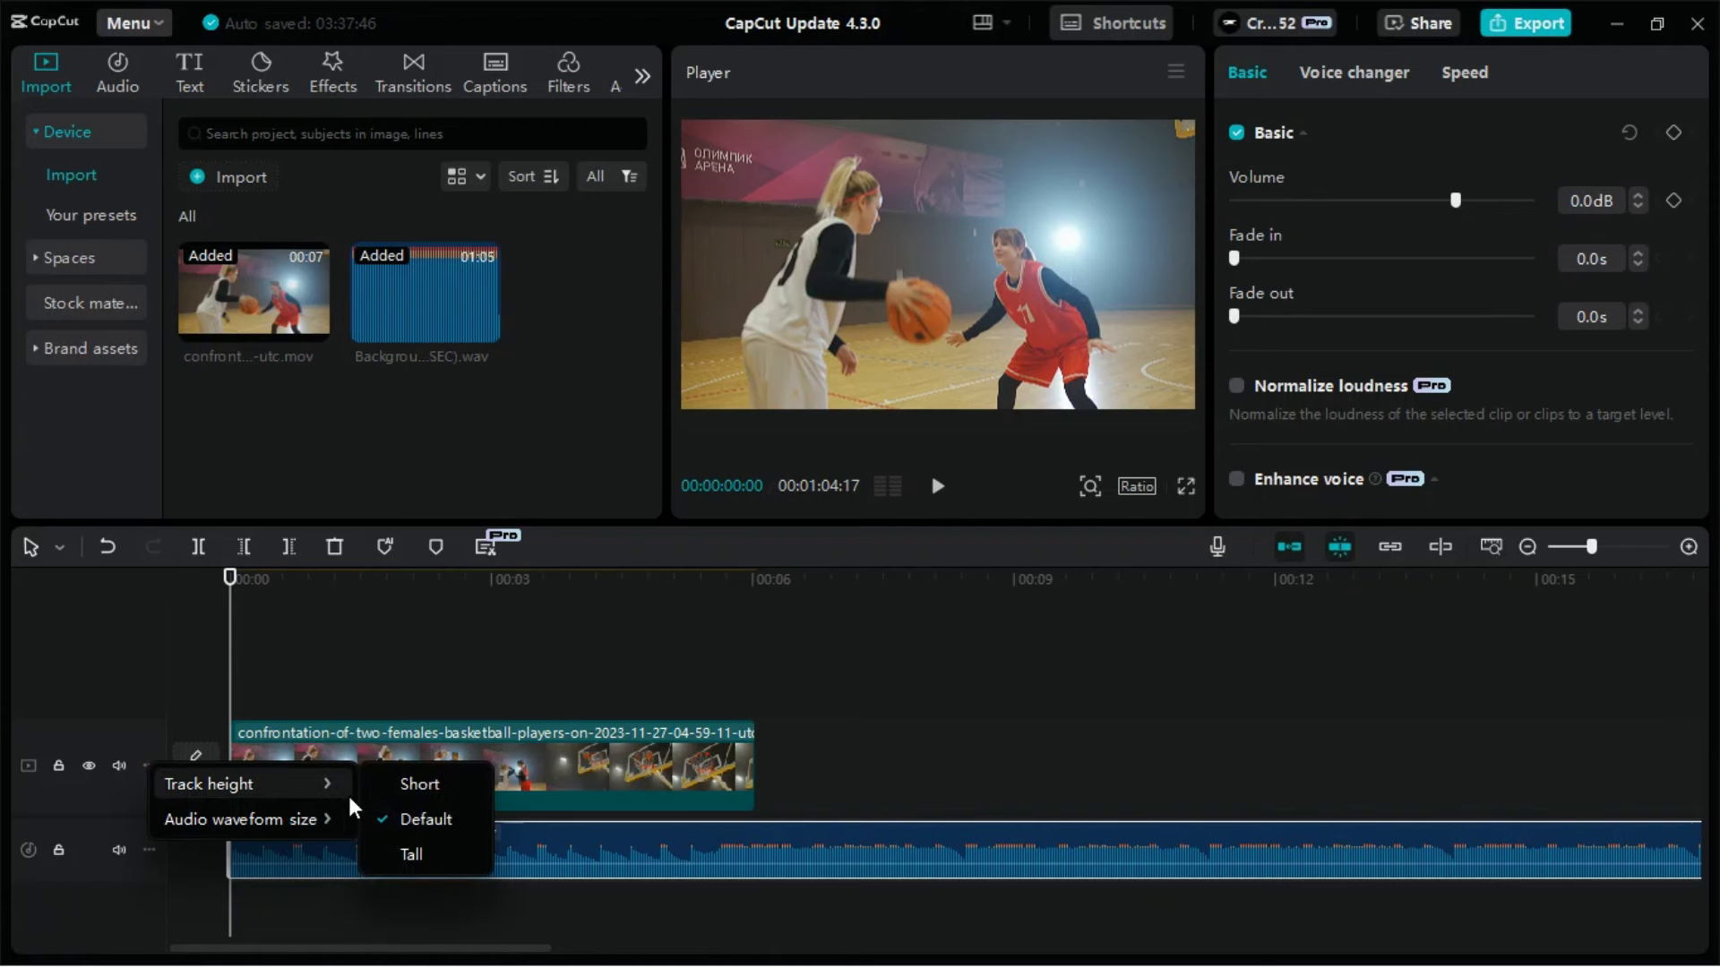
{"action": "left_click", "coordinate": [431, 786]}
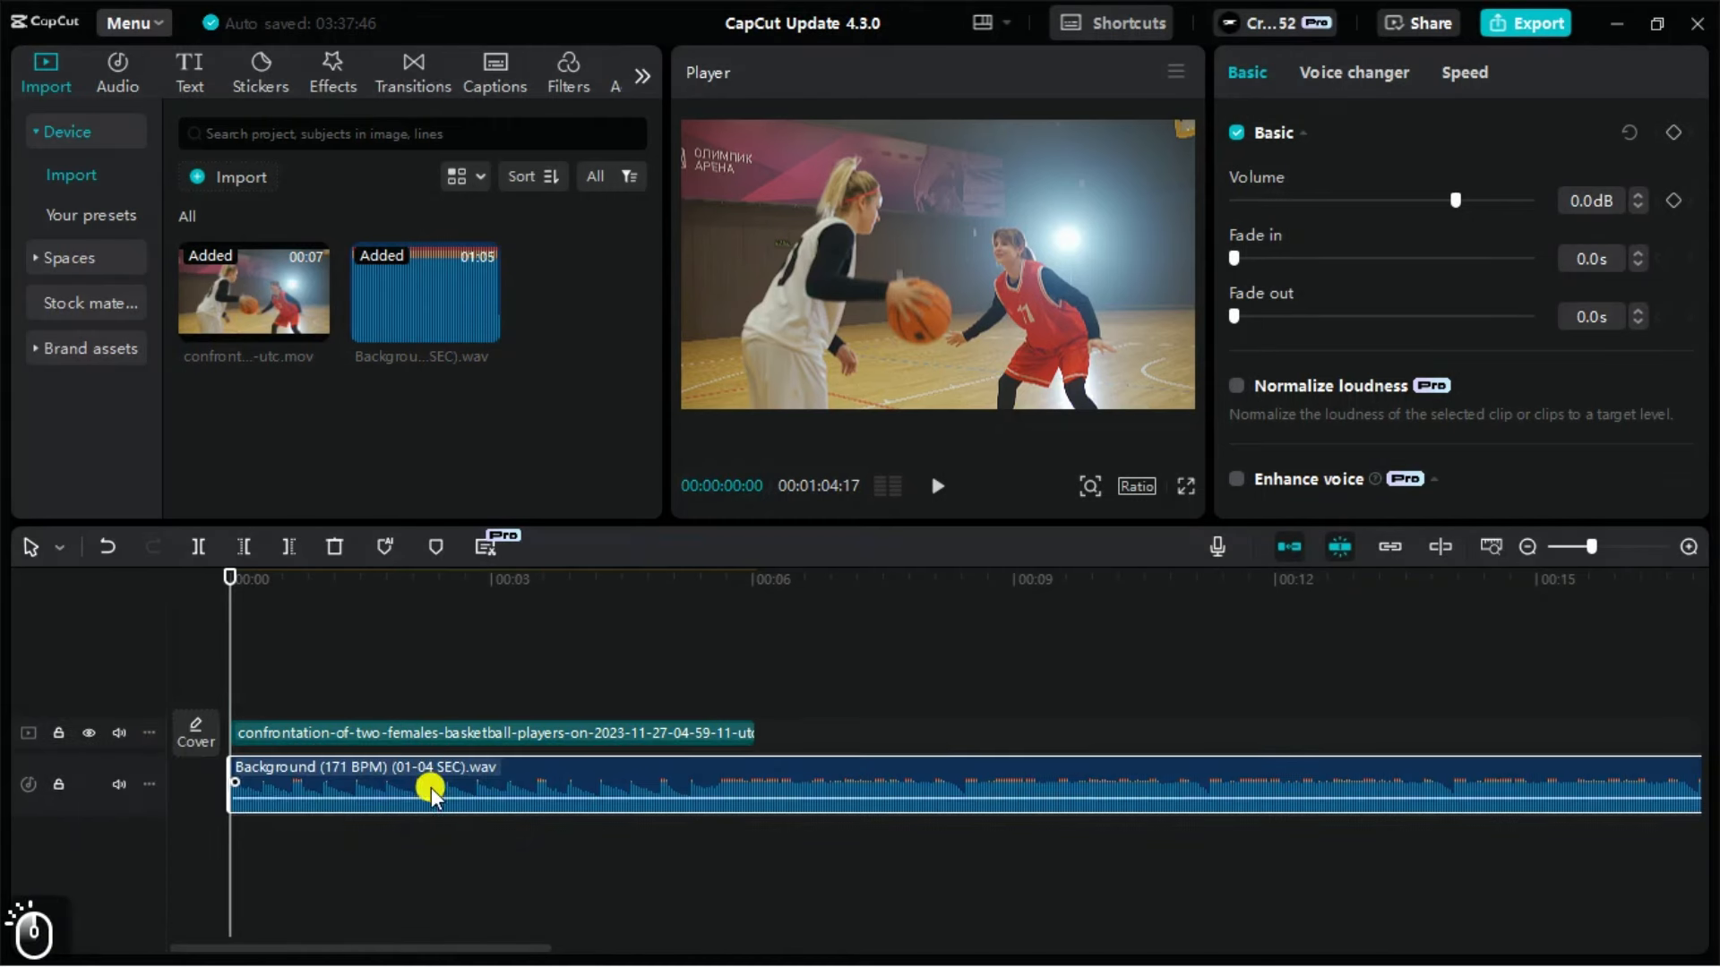
{"action": "left_click", "coordinate": [160, 731]}
{"action": "mouse_move", "coordinate": [291, 757]}
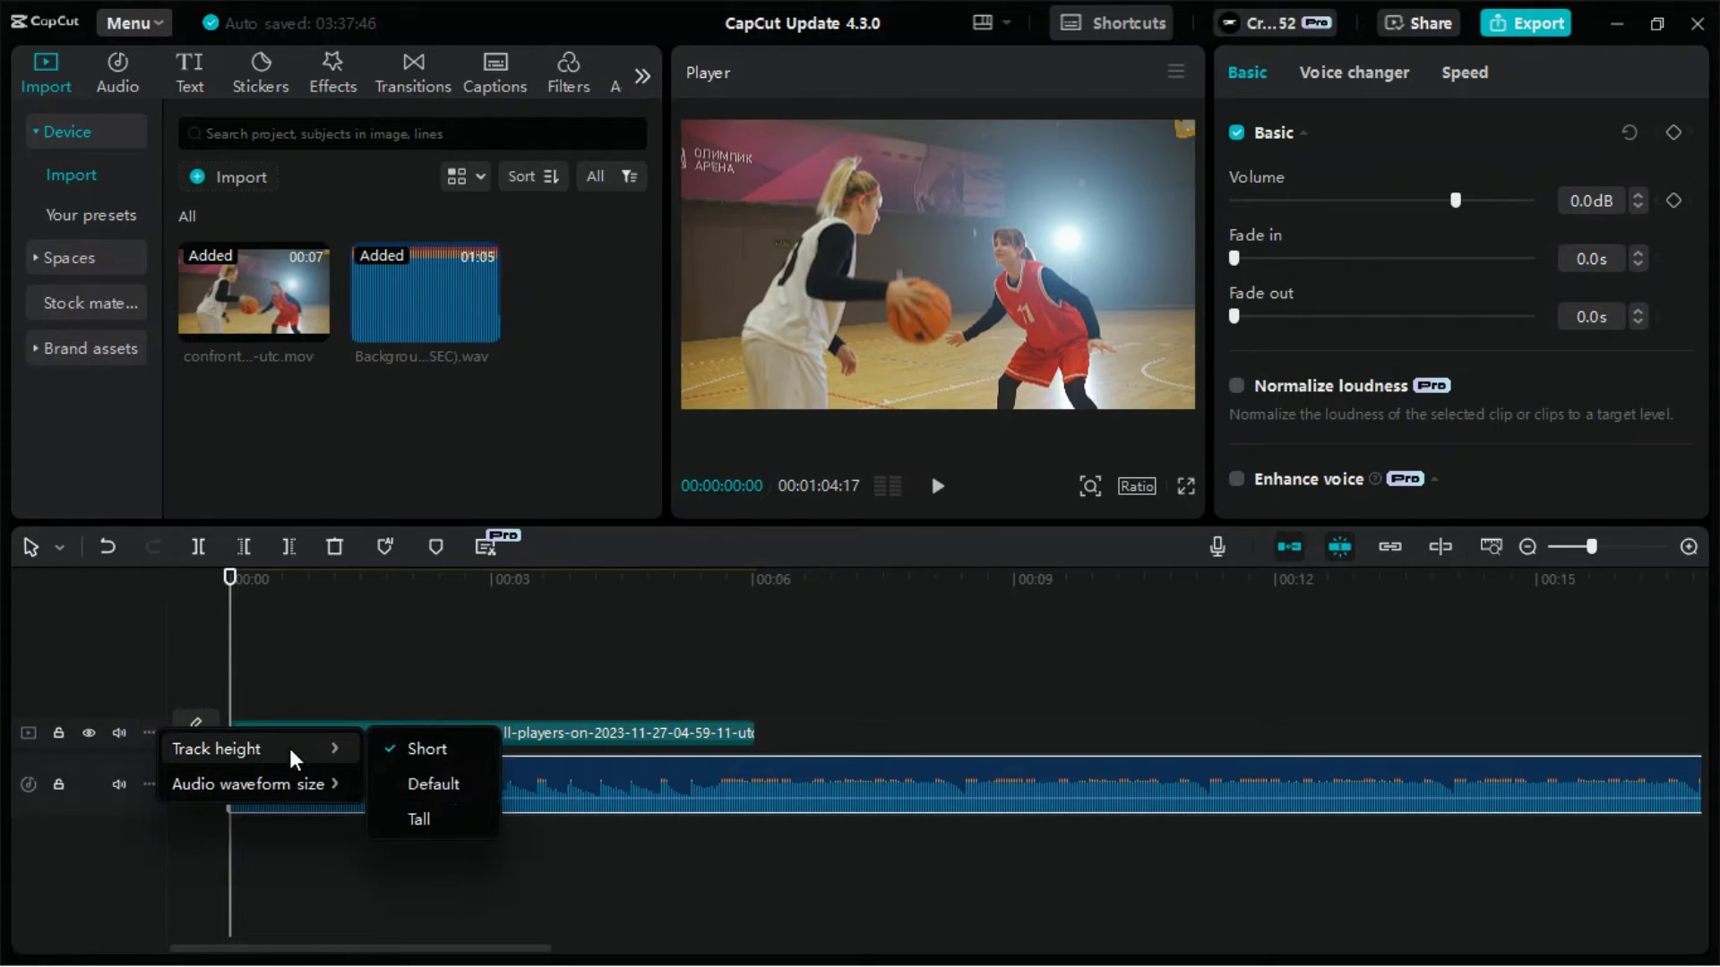
{"action": "left_click", "coordinate": [443, 815]}
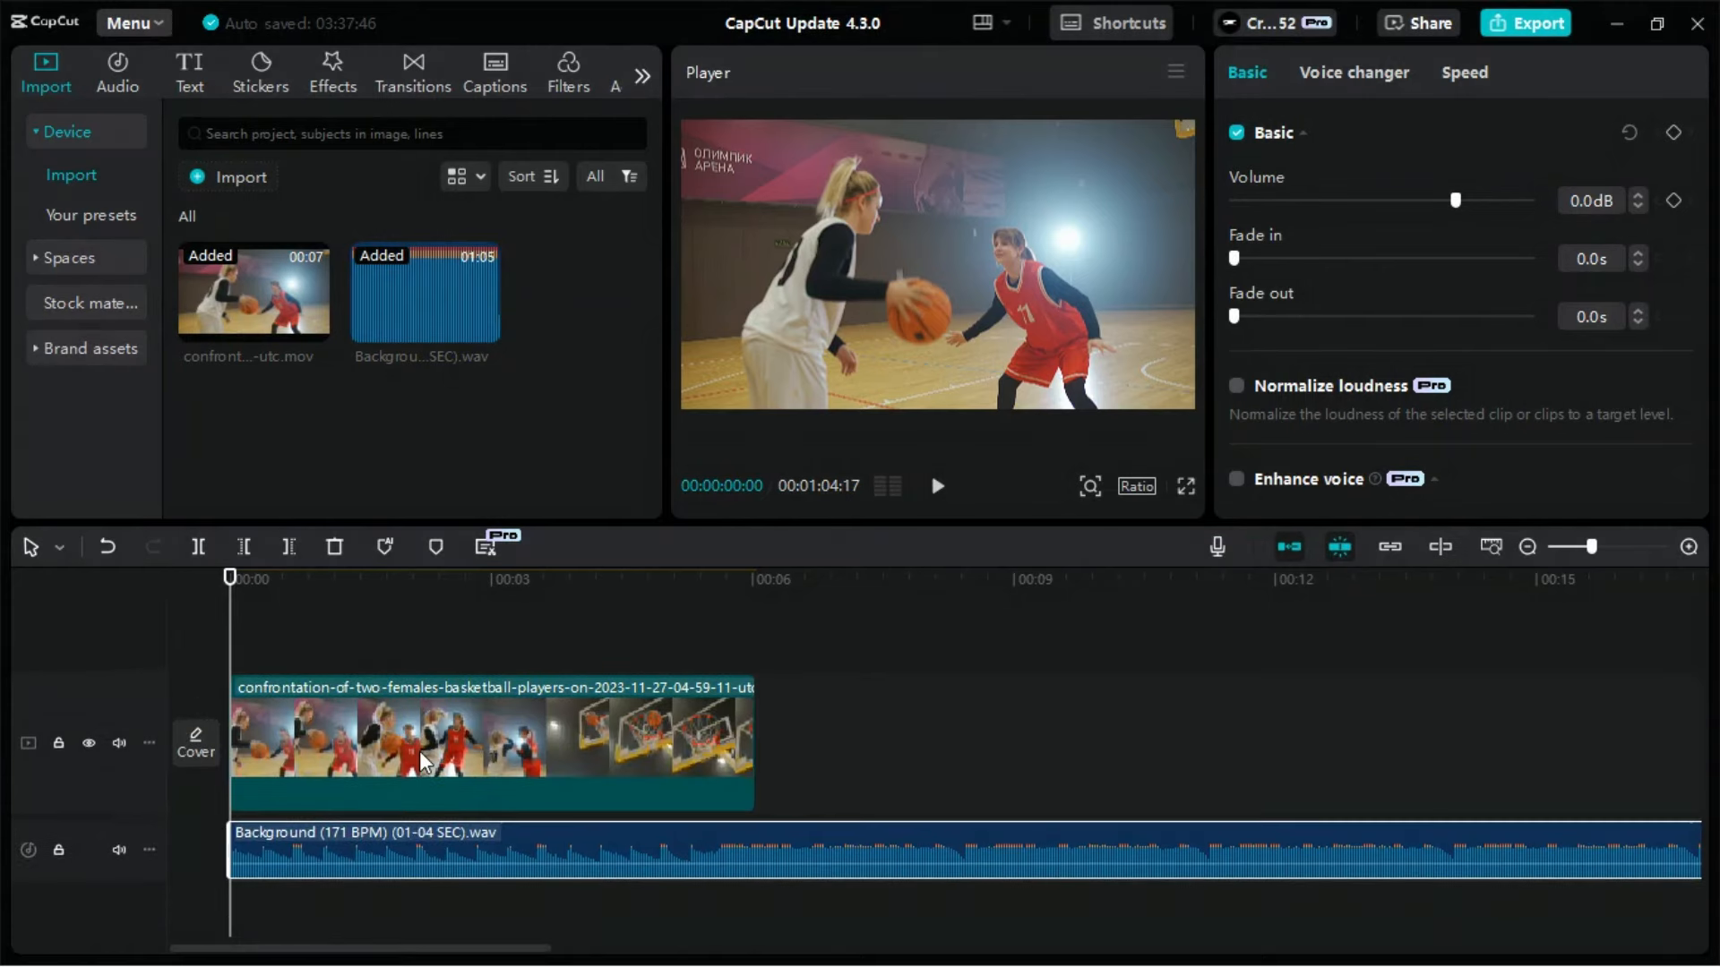
{"action": "left_click", "coordinate": [149, 742]}
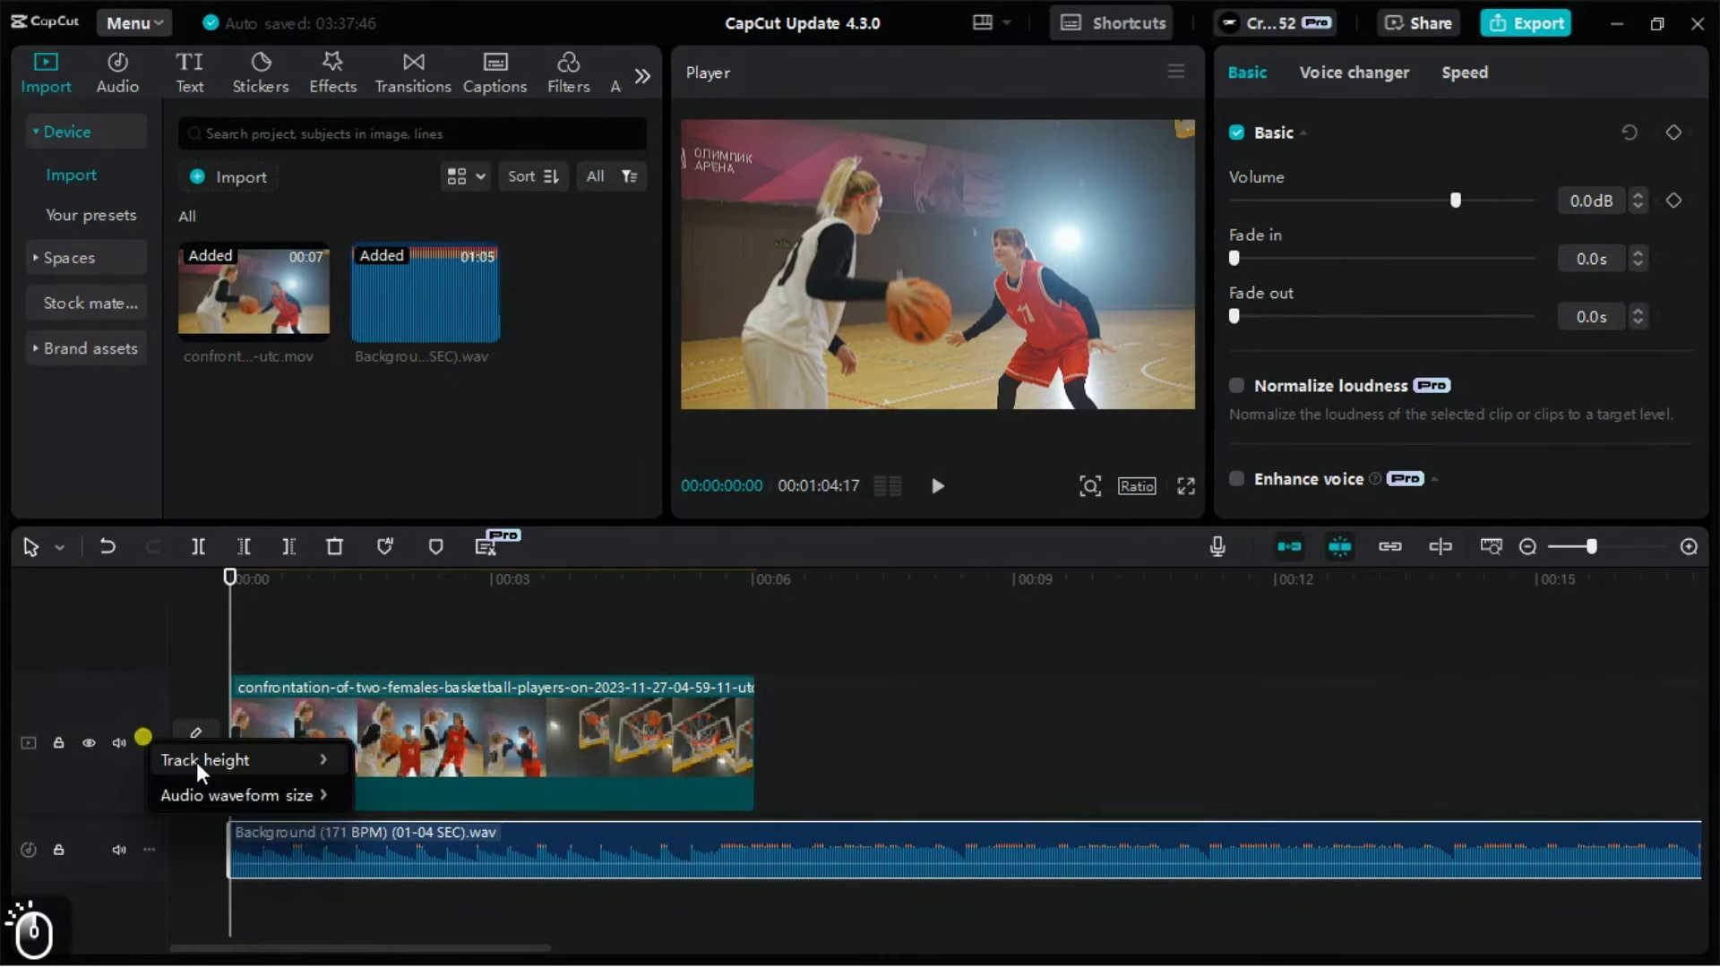
{"action": "mouse_move", "coordinate": [269, 760]}
{"action": "left_click", "coordinate": [401, 794]}
Set the audio waveform size of the video track to 60%.
{"action": "left_click", "coordinate": [149, 722]}
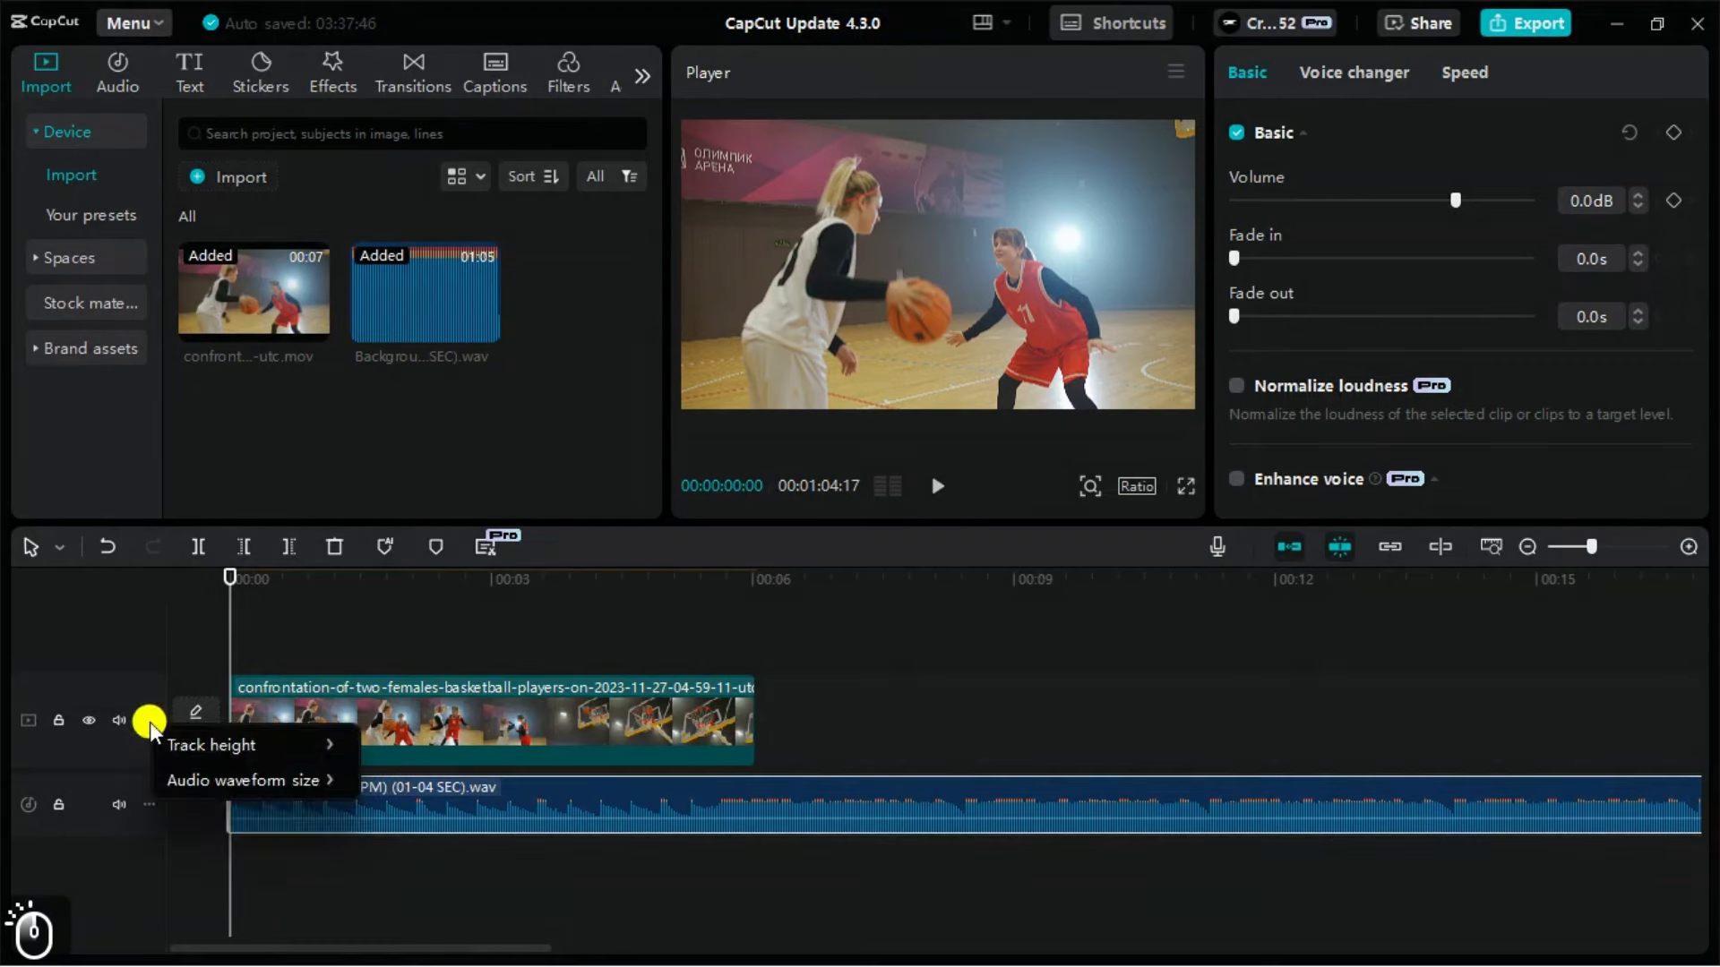
{"action": "mouse_move", "coordinate": [297, 786]}
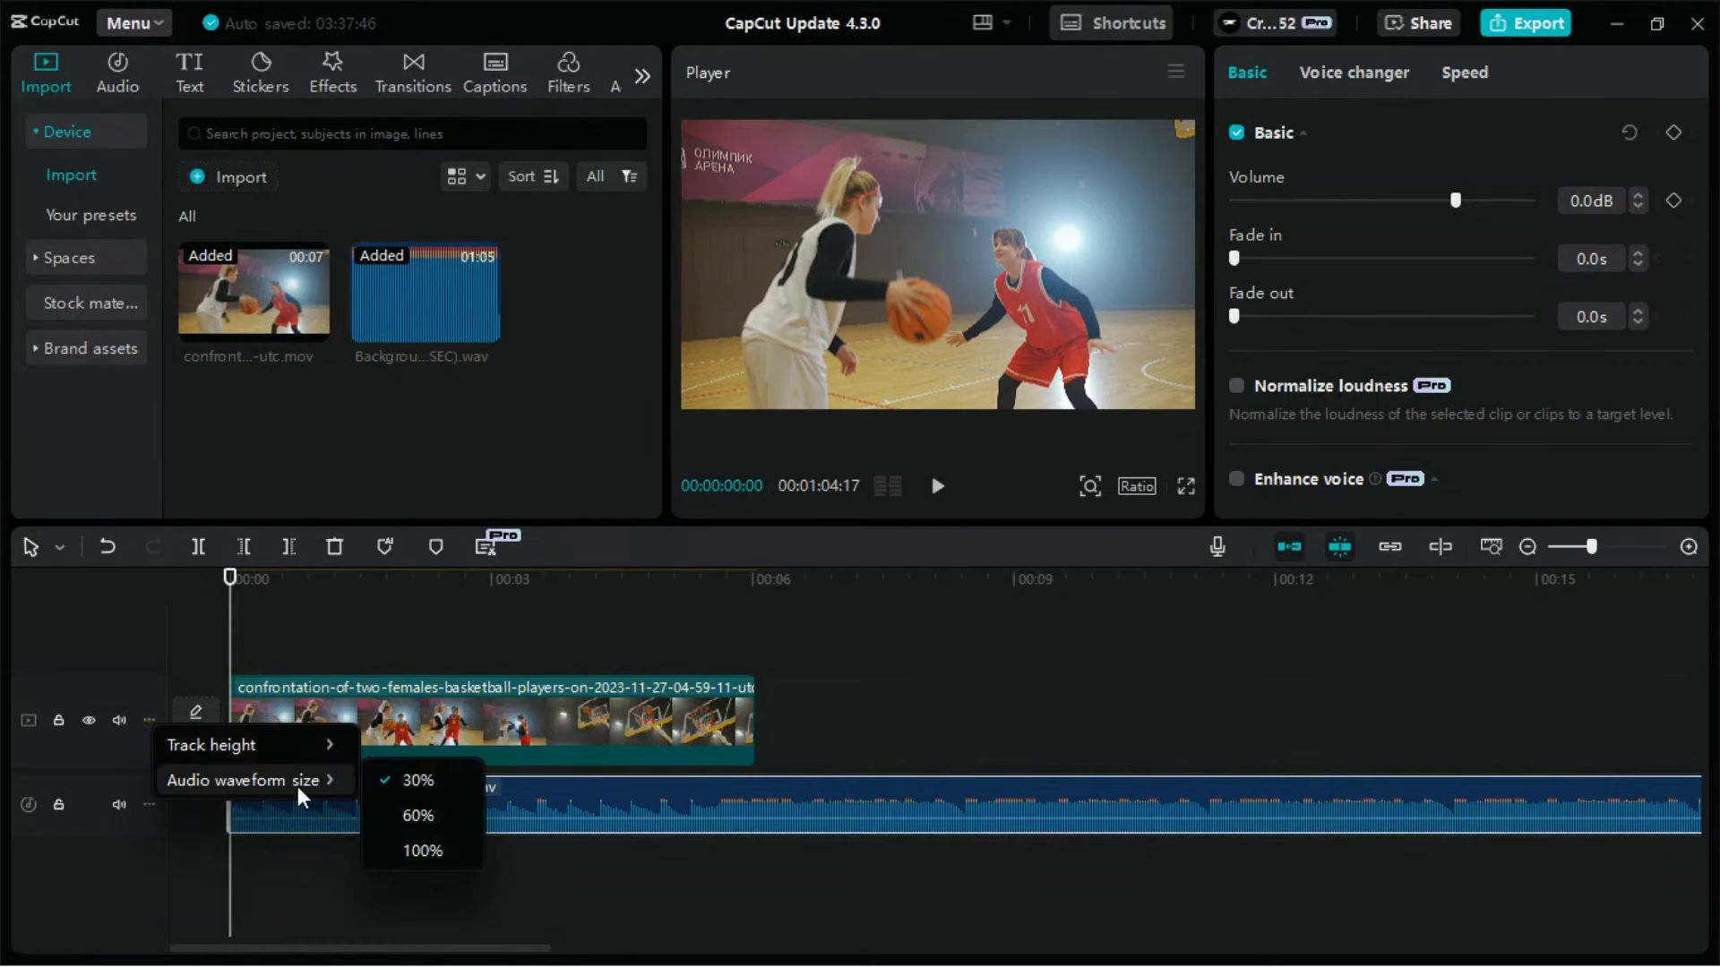
{"action": "left_click", "coordinate": [416, 817]}
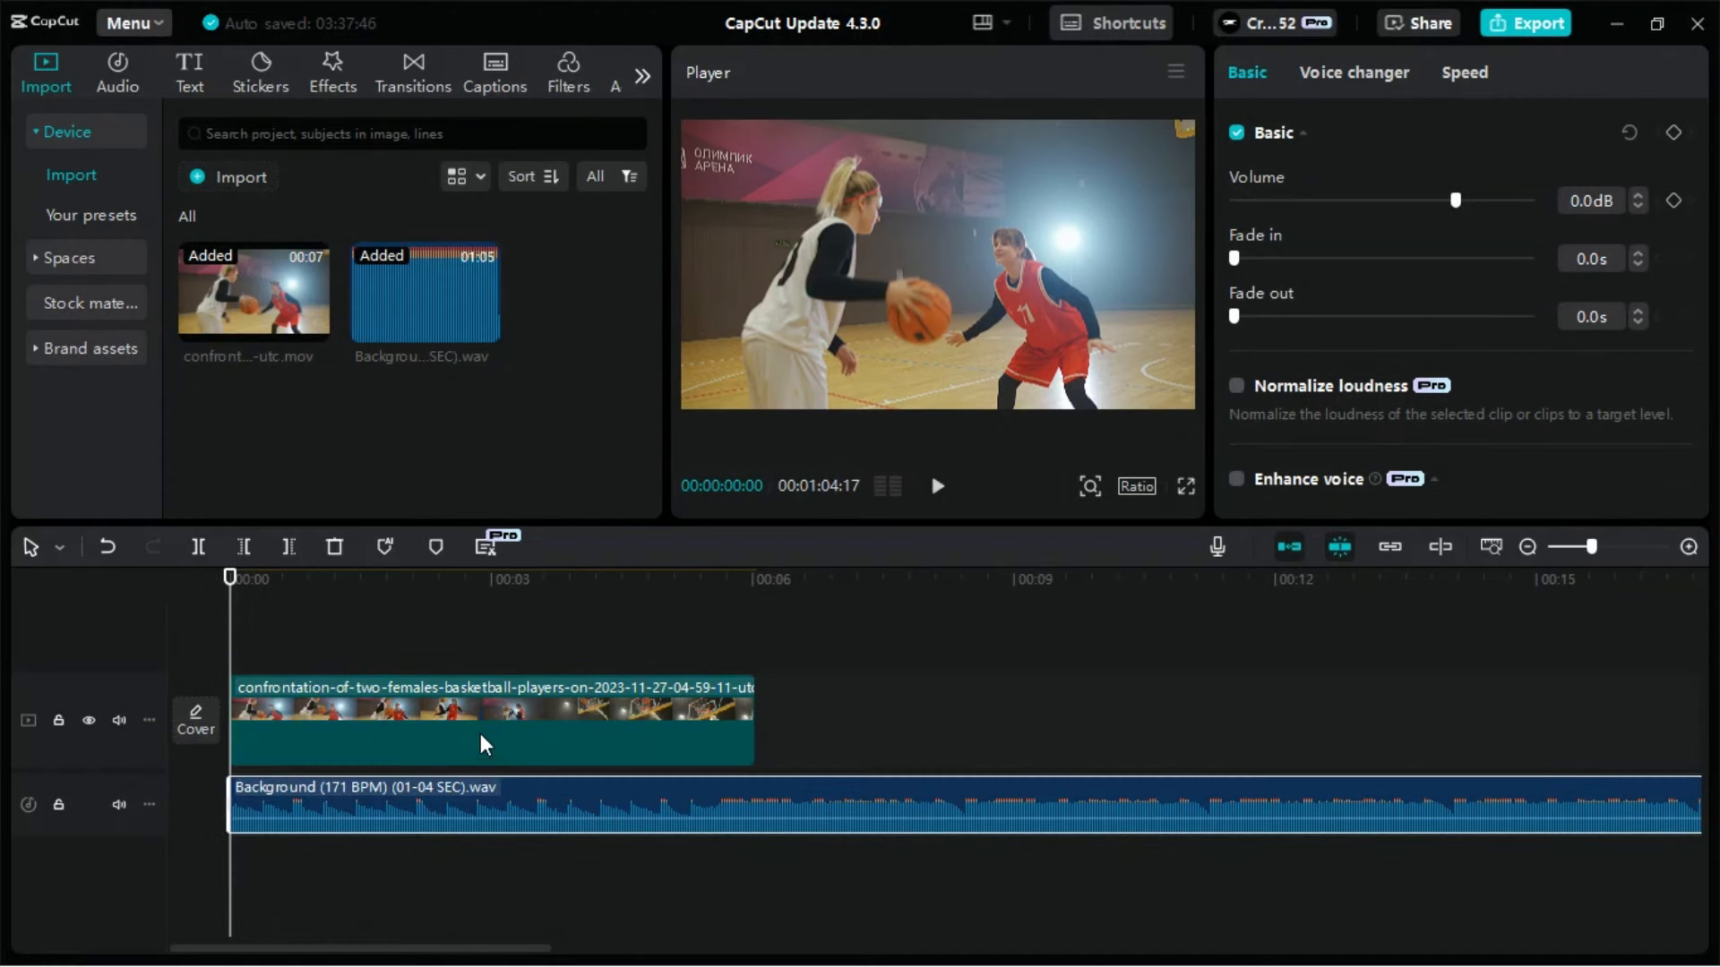
Set the track height of the background audio track to Tall.
{"action": "left_click", "coordinate": [149, 804]}
{"action": "mouse_move", "coordinate": [217, 842]}
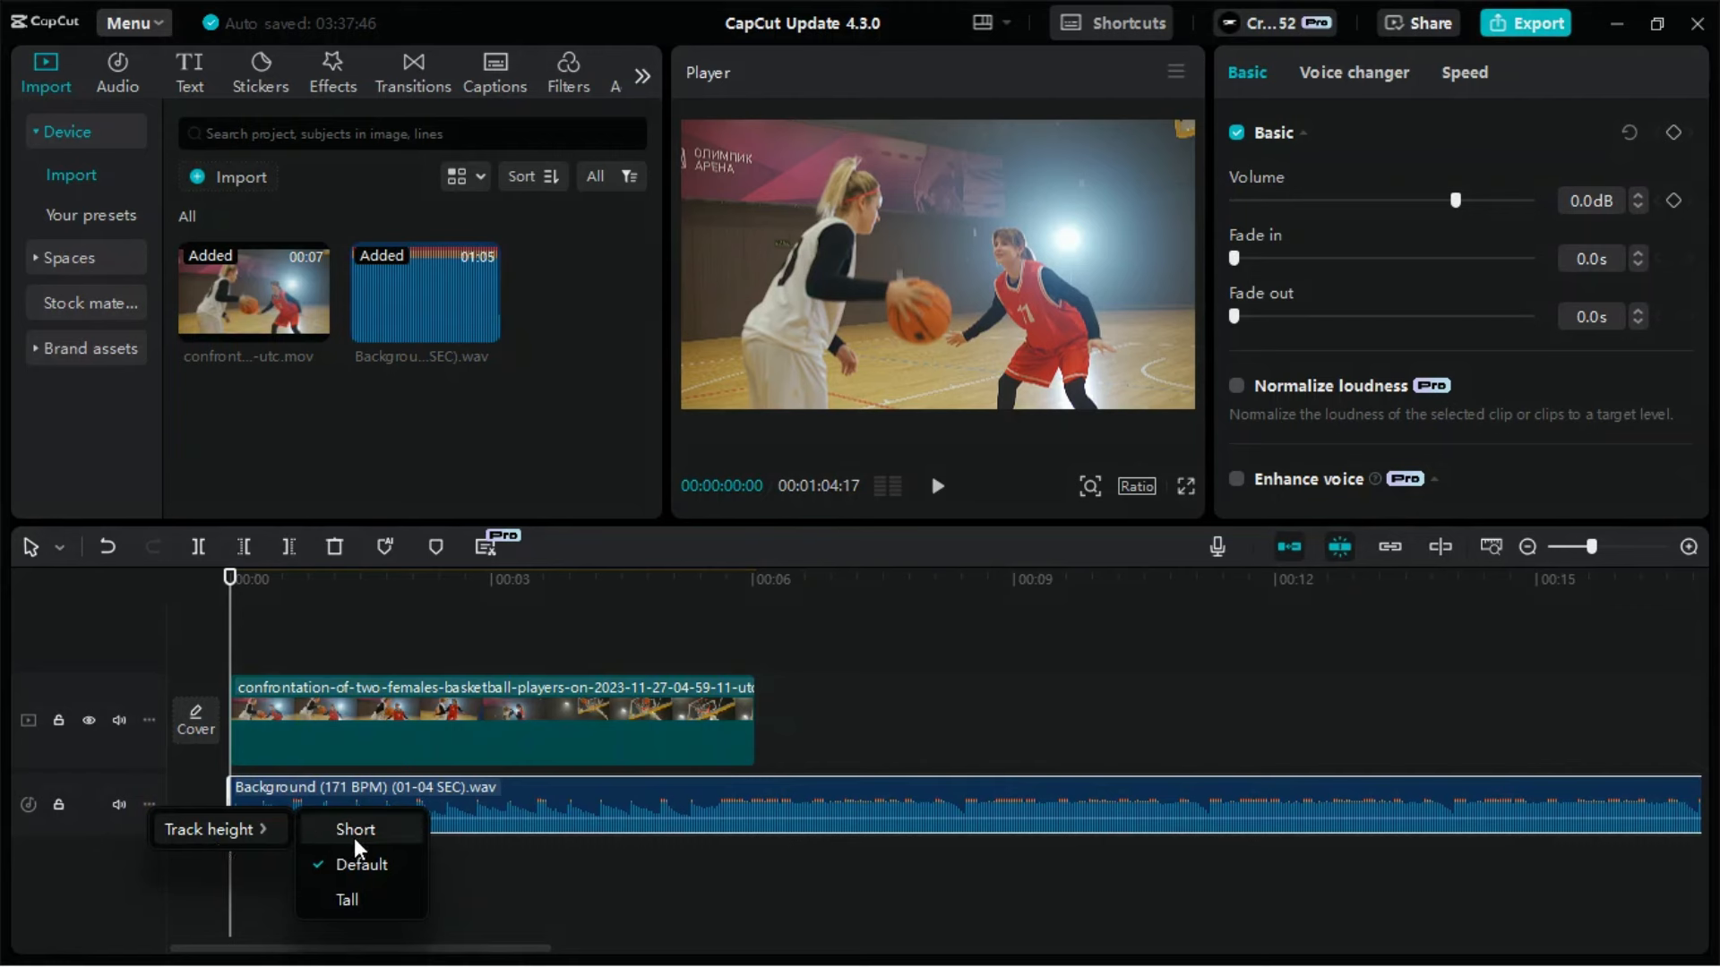
{"action": "left_click", "coordinate": [356, 899]}
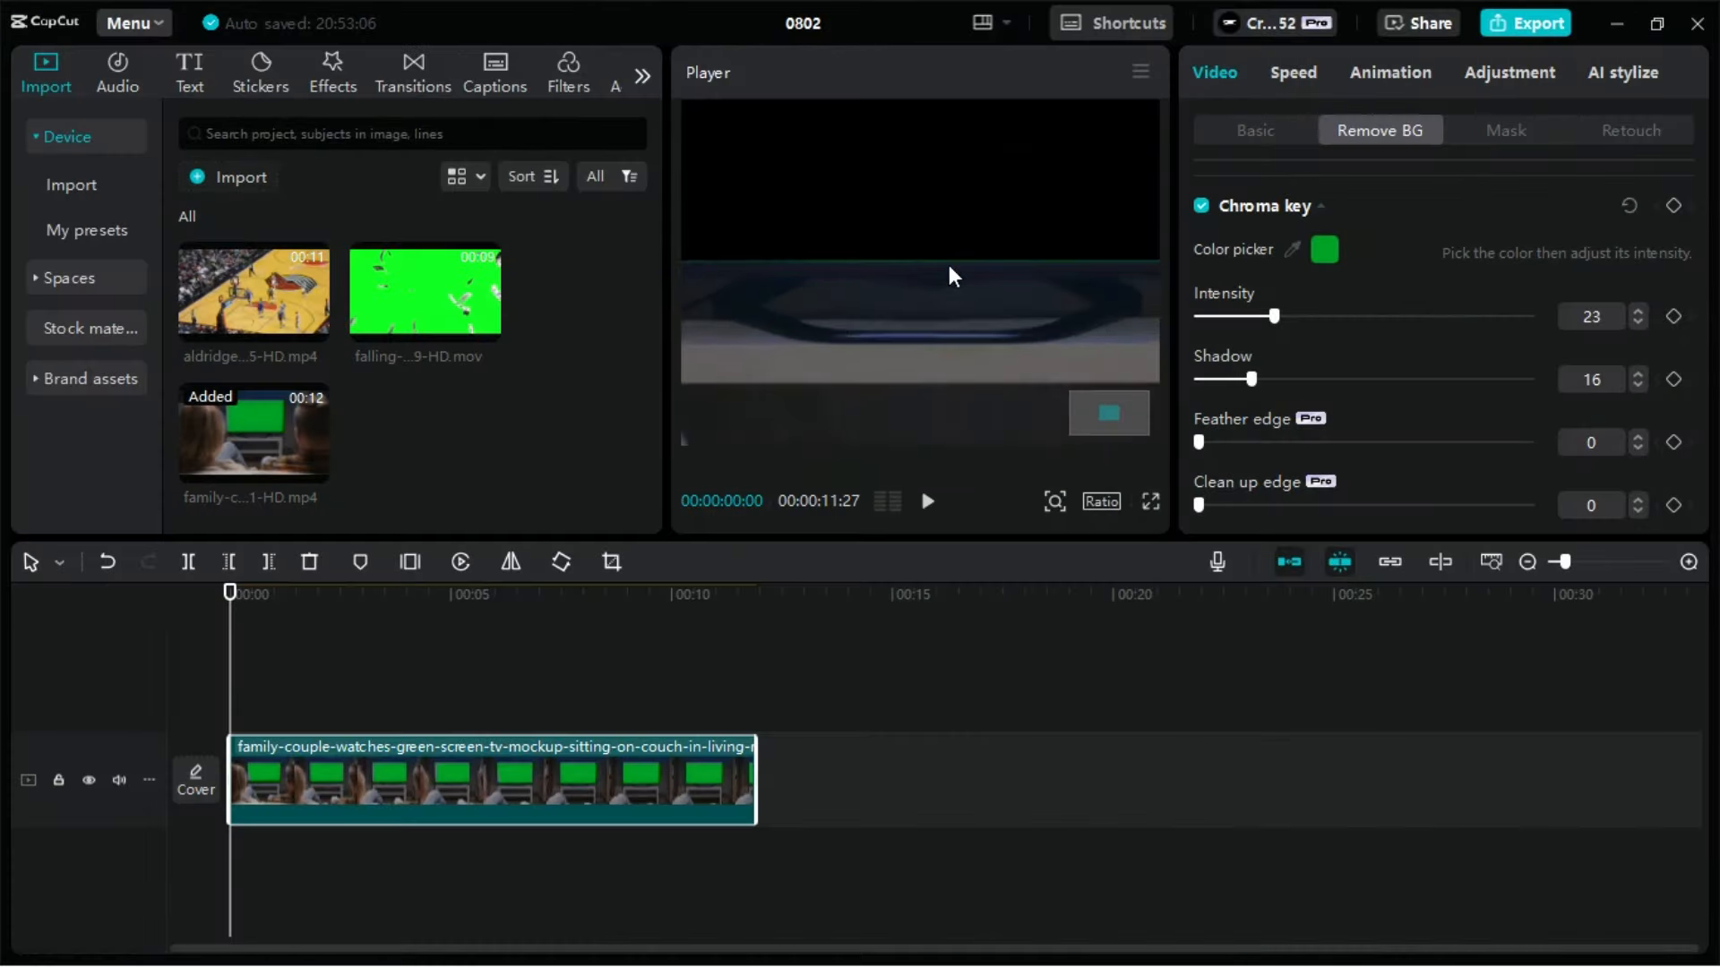
Set the chroma key's Feather edge to 1 and Clean up edge to 92 for the green-screen TV clip.
{"action": "mouse_move", "coordinate": [1199, 441]}
{"action": "left_mouse_down"}
{"action": "mouse_move", "coordinate": [1402, 431]}
{"action": "mouse_move", "coordinate": [1200, 442]}
{"action": "left_mouse_up"}
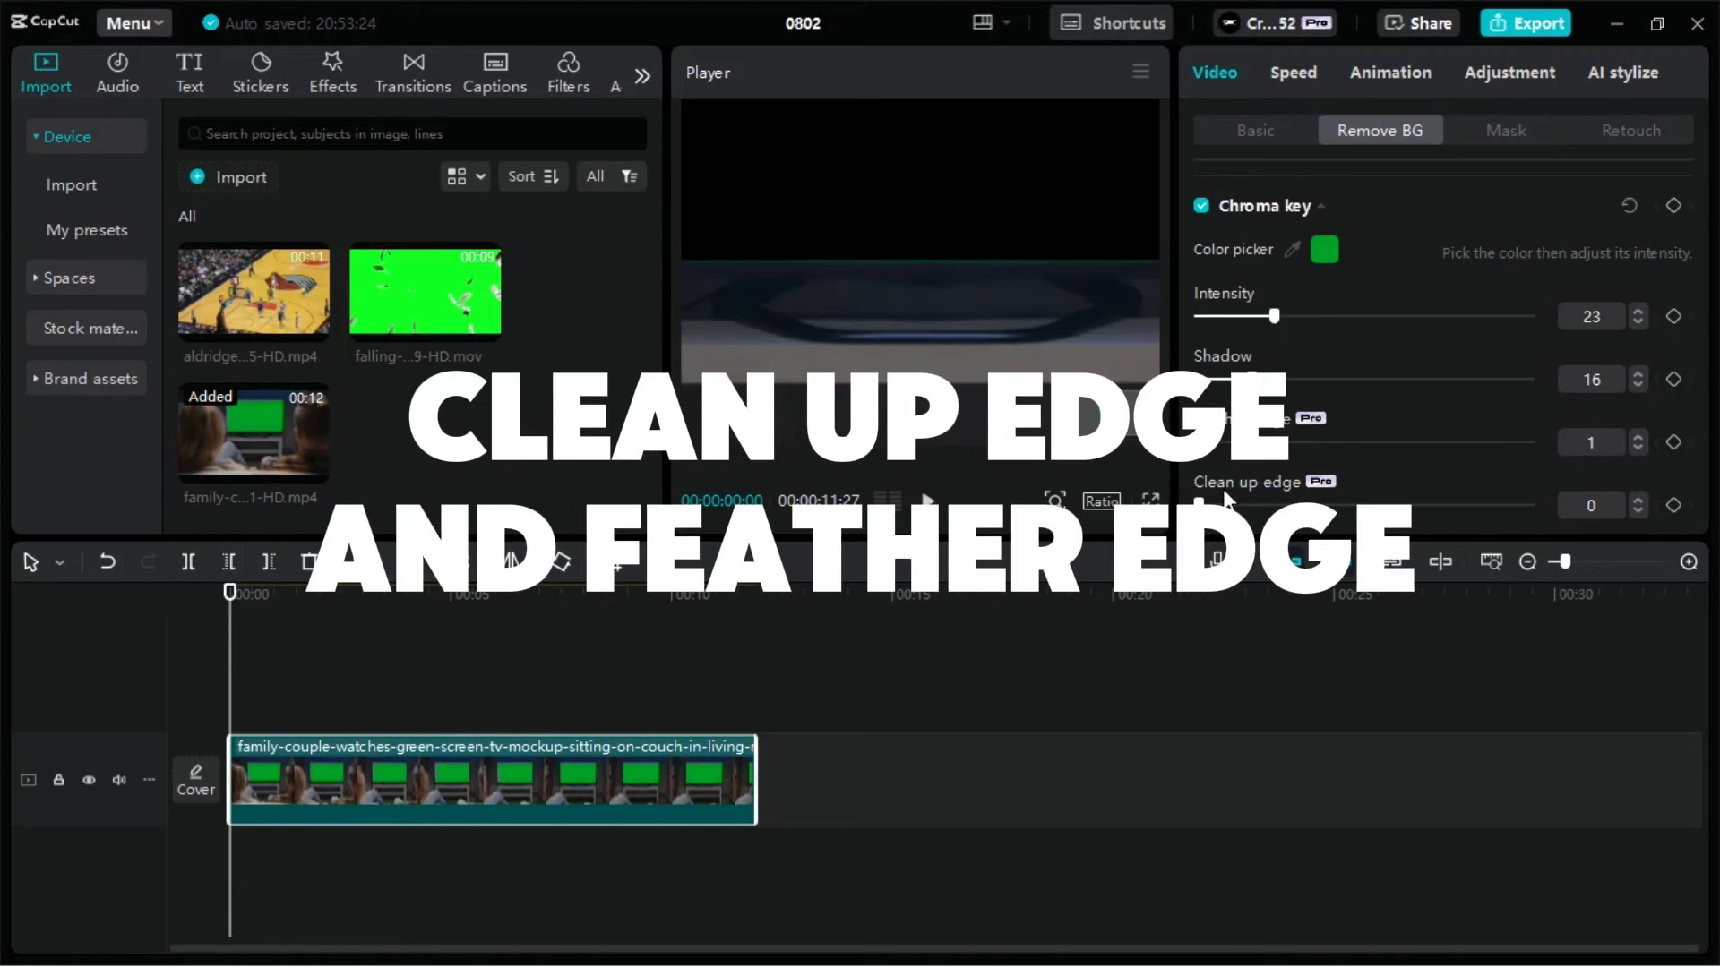
{"action": "left_click_drag", "start_coordinate": [1198, 504], "coordinate": [1403, 507]}
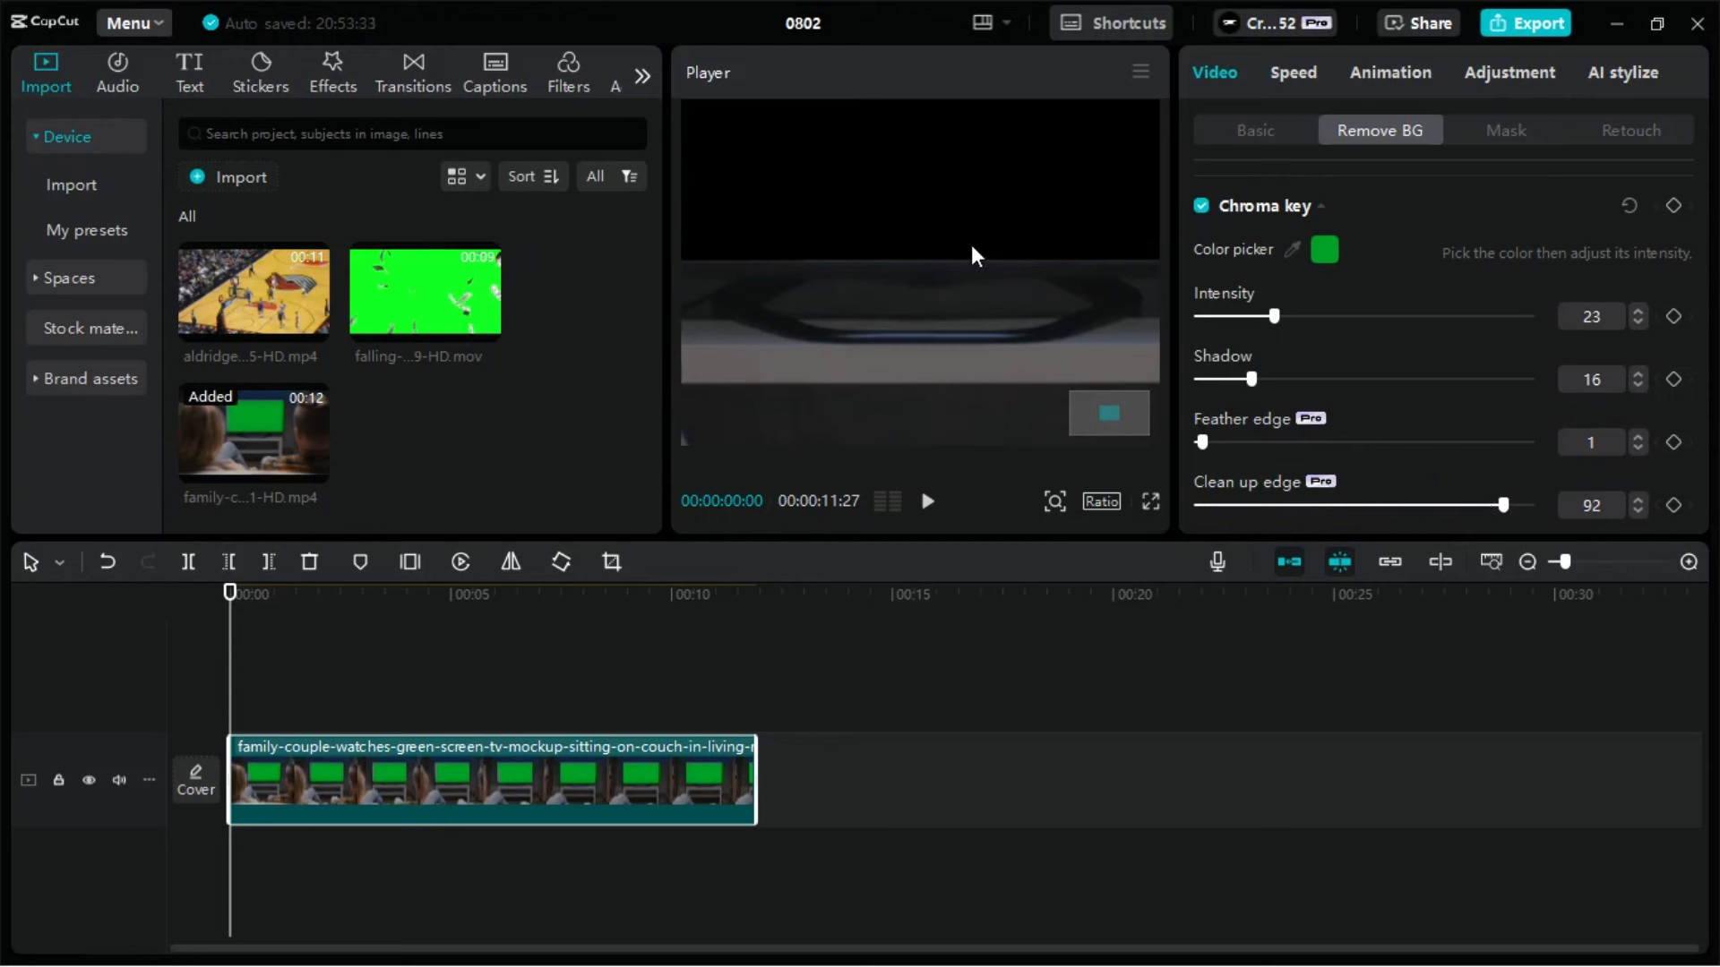
{"action": "scroll", "coordinate": [977, 258], "scroll_direction": "down", "scroll_amount": 10, "text": "ctrl"}
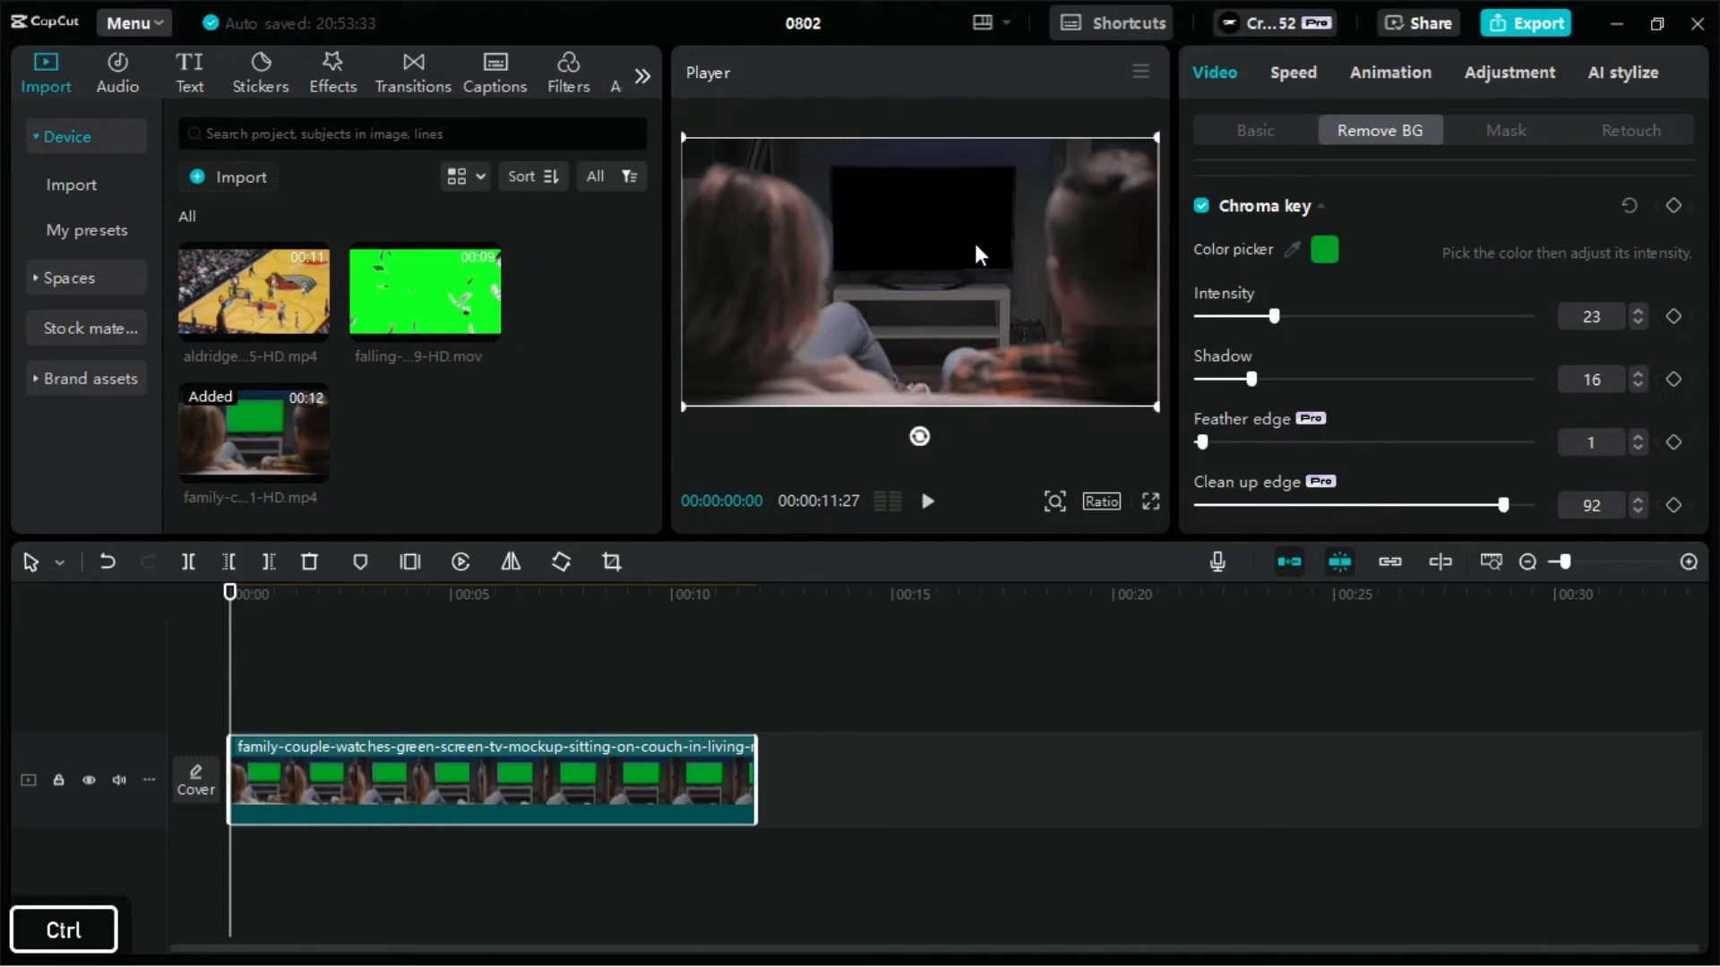
Place the aldridge basketball clip on the main track underneath the keyed green-screen TV clip, both starting at zero.
{"action": "left_click_drag", "start_coordinate": [226, 307], "coordinate": [240, 702]}
{"action": "left_click_drag", "start_coordinate": [405, 821], "coordinate": [376, 689]}
{"action": "left_click", "coordinate": [830, 660]}
{"action": "left_click", "coordinate": [588, 796]}
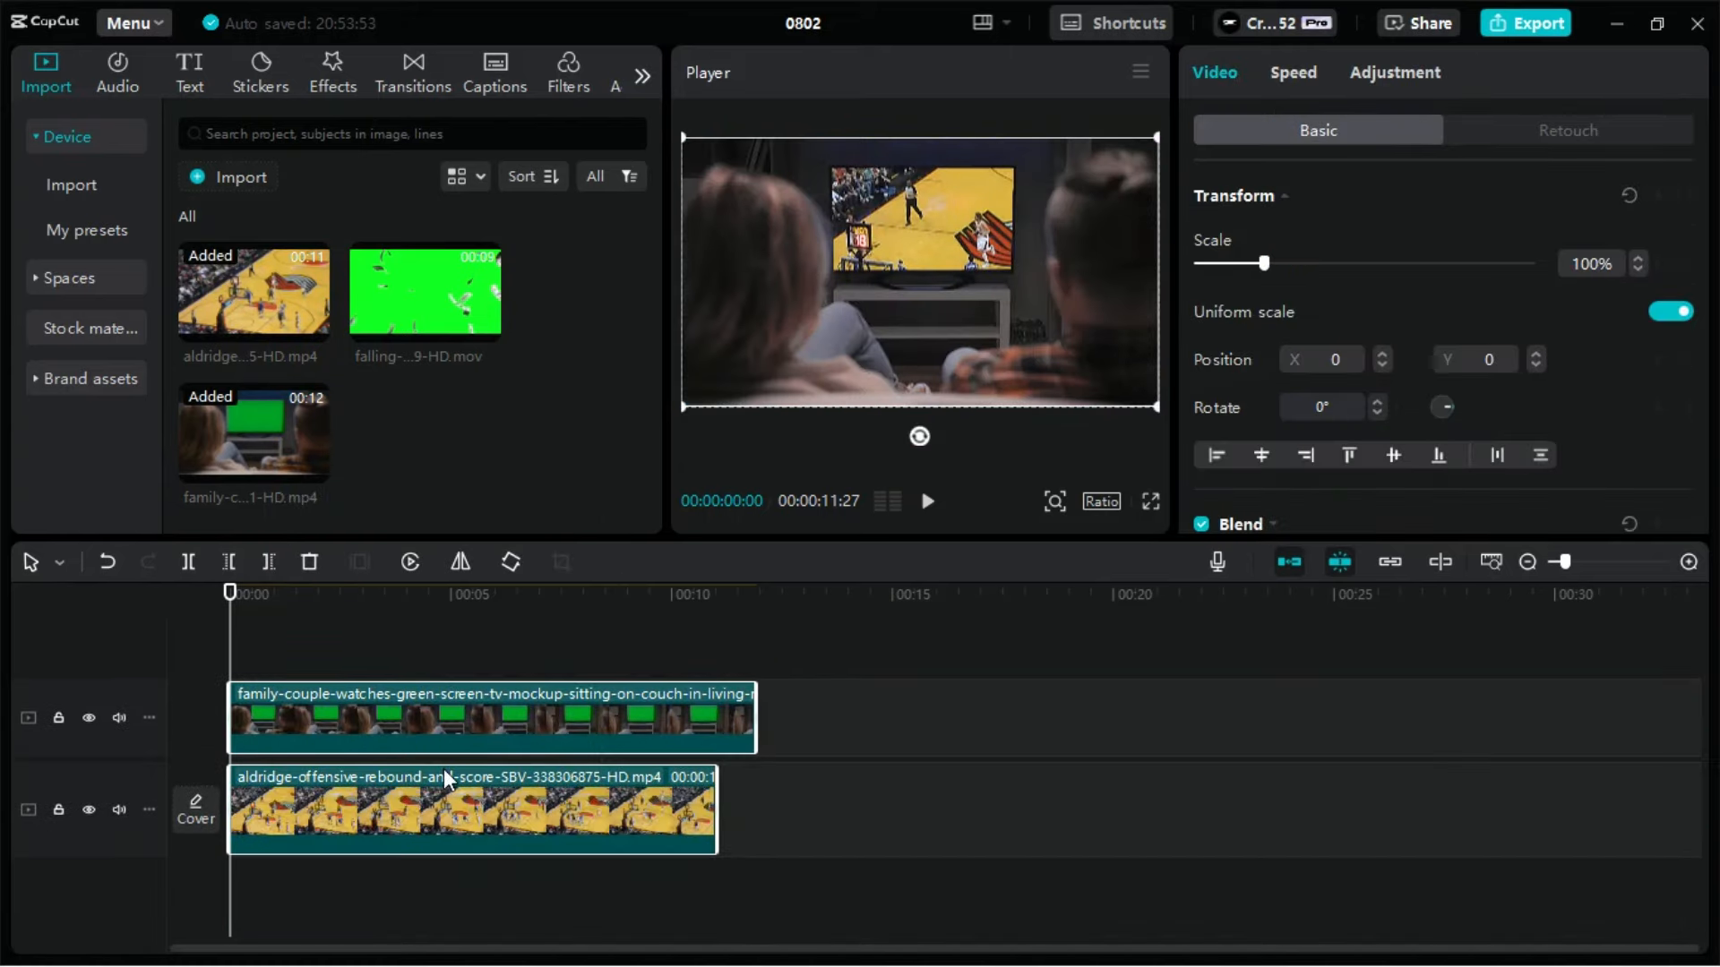
Scale down the aldridge basketball clip and position it within the TV screen, using the frame at 00:00:06:07.
{"action": "left_click", "coordinate": [505, 894]}
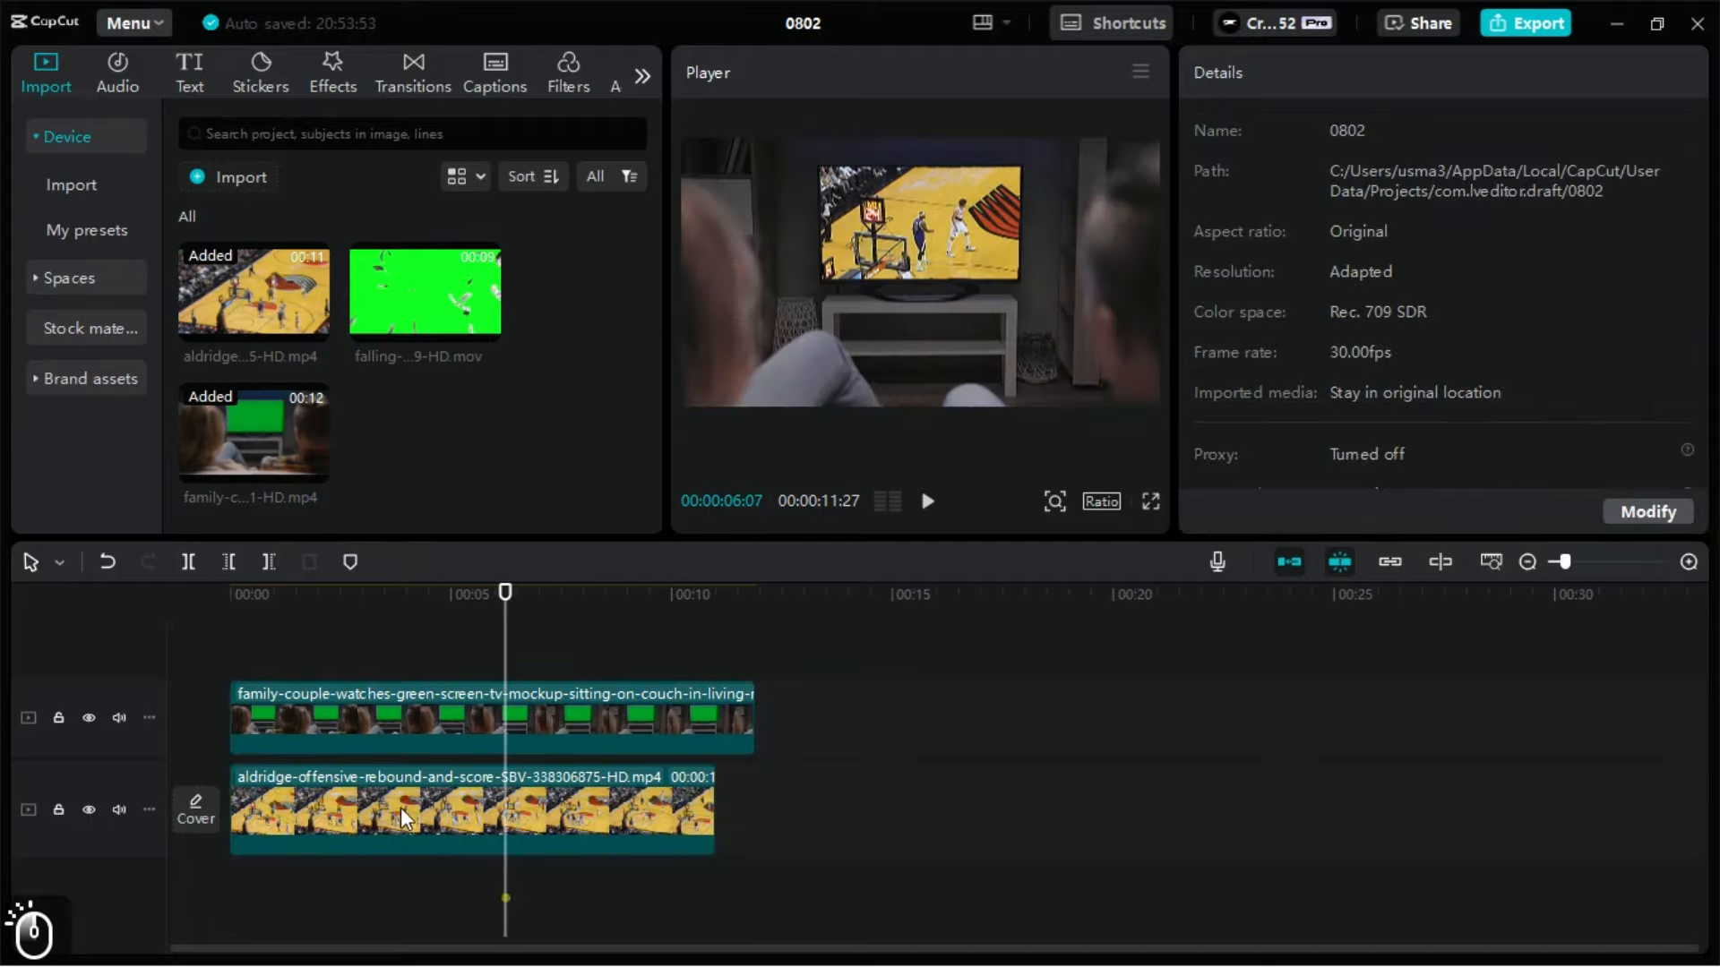
{"action": "left_click", "coordinate": [401, 811]}
{"action": "left_click_drag", "start_coordinate": [1155, 407], "coordinate": [979, 268]}
{"action": "left_click", "coordinate": [895, 280]}
{"action": "left_click", "coordinate": [901, 275]}
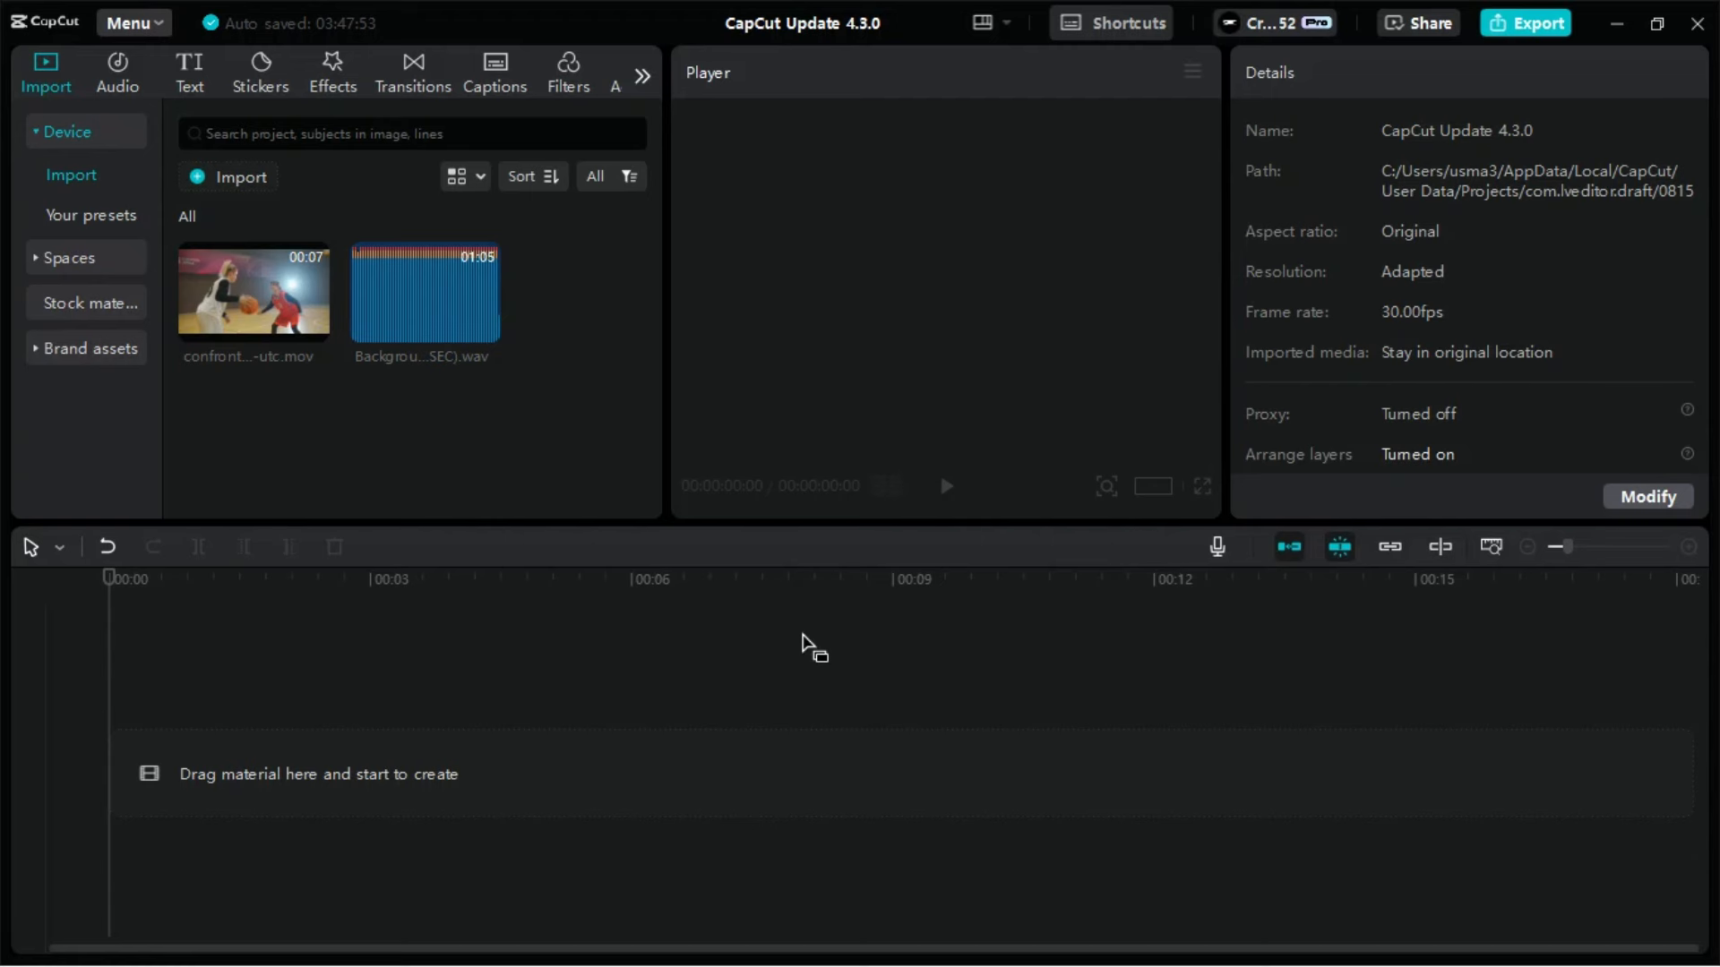
Add the basketball video to the empty timeline and split it at 00:00:01:19 and 00:00:02:16.
{"action": "left_click", "coordinate": [311, 326]}
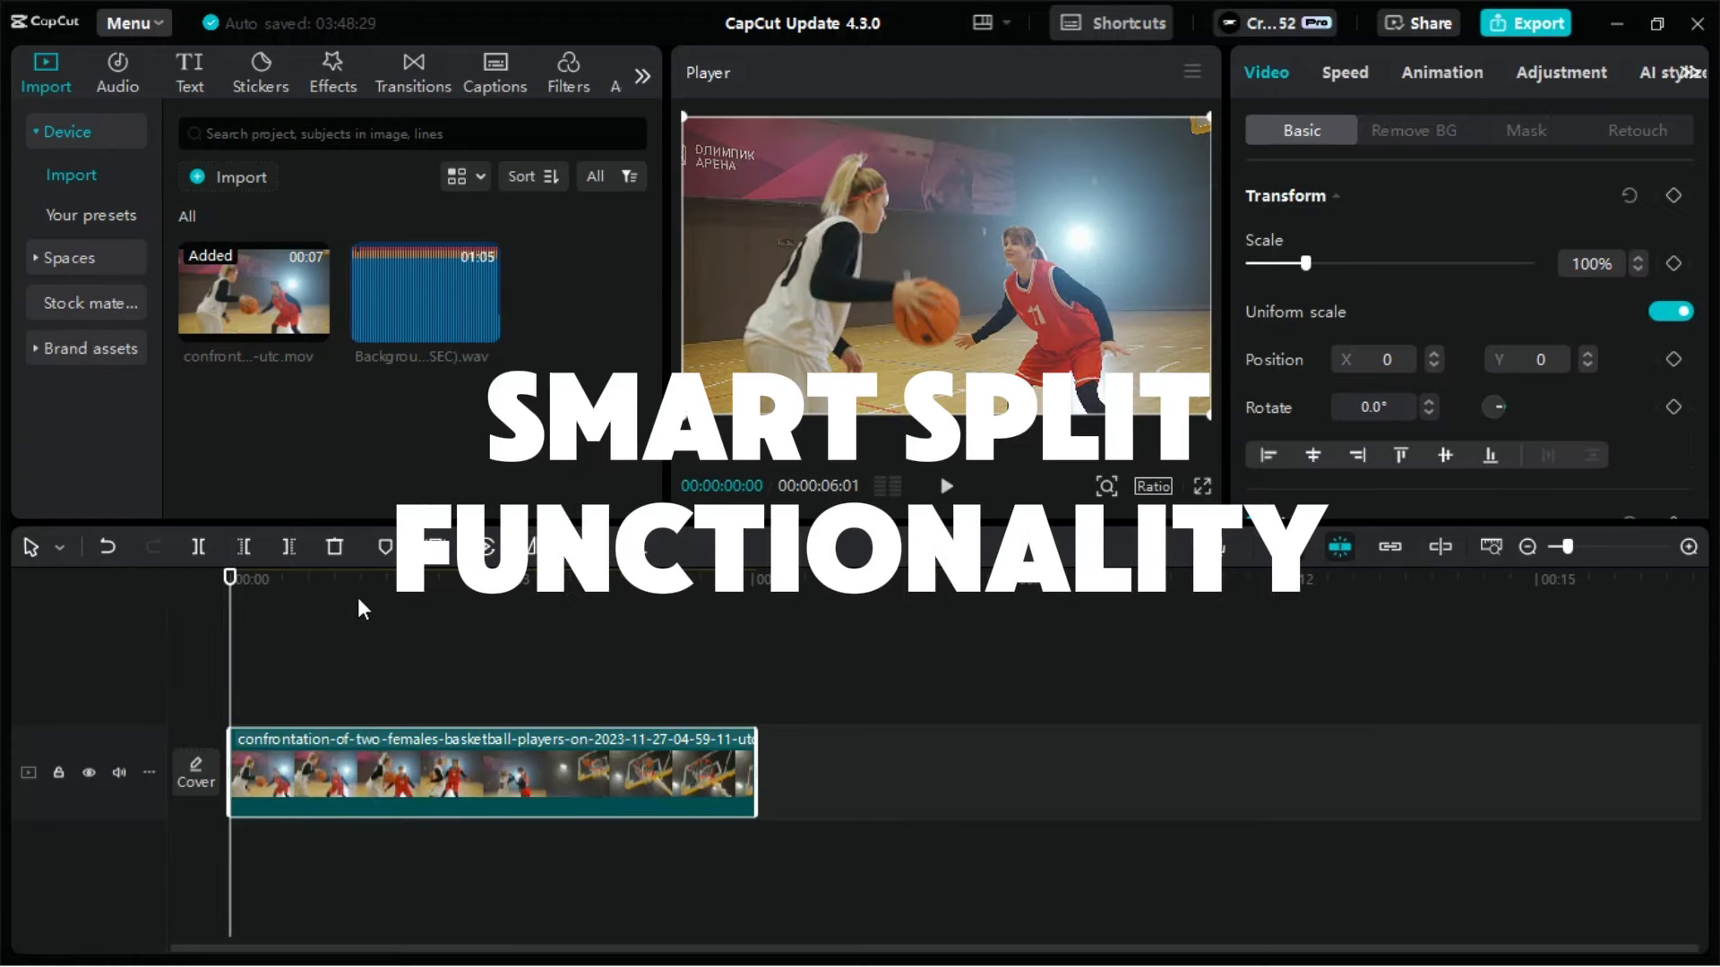
{"action": "left_click", "coordinate": [369, 582]}
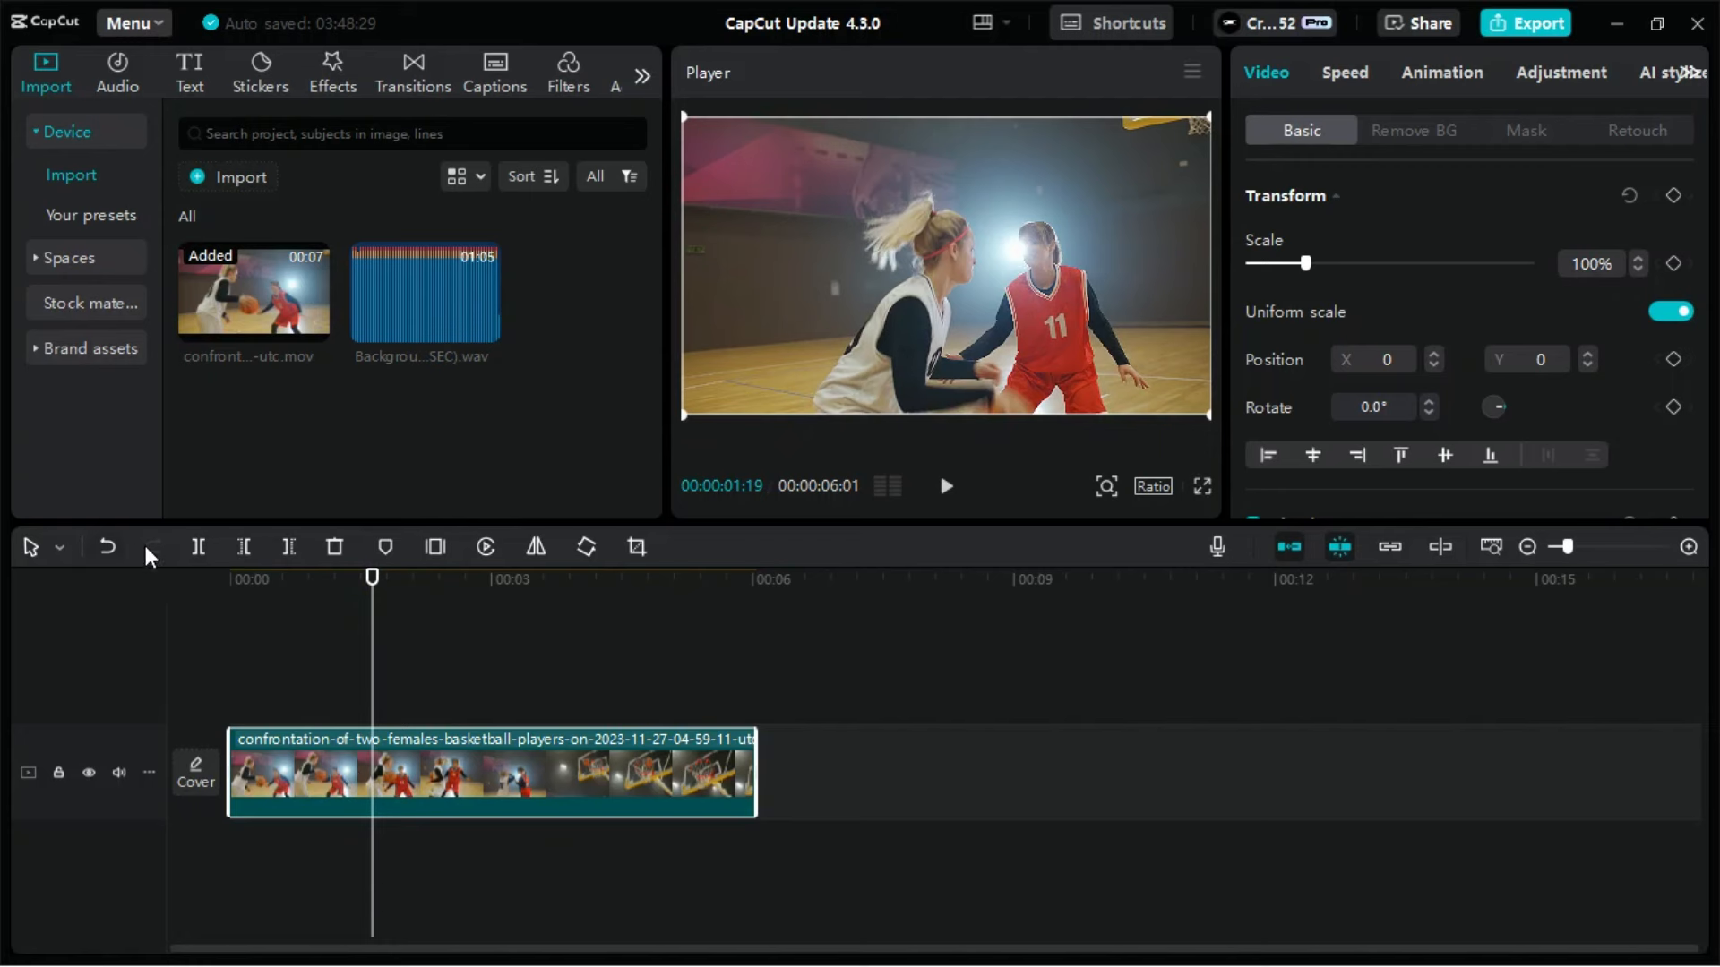
{"action": "left_click", "coordinate": [198, 546]}
{"action": "left_click", "coordinate": [449, 582]}
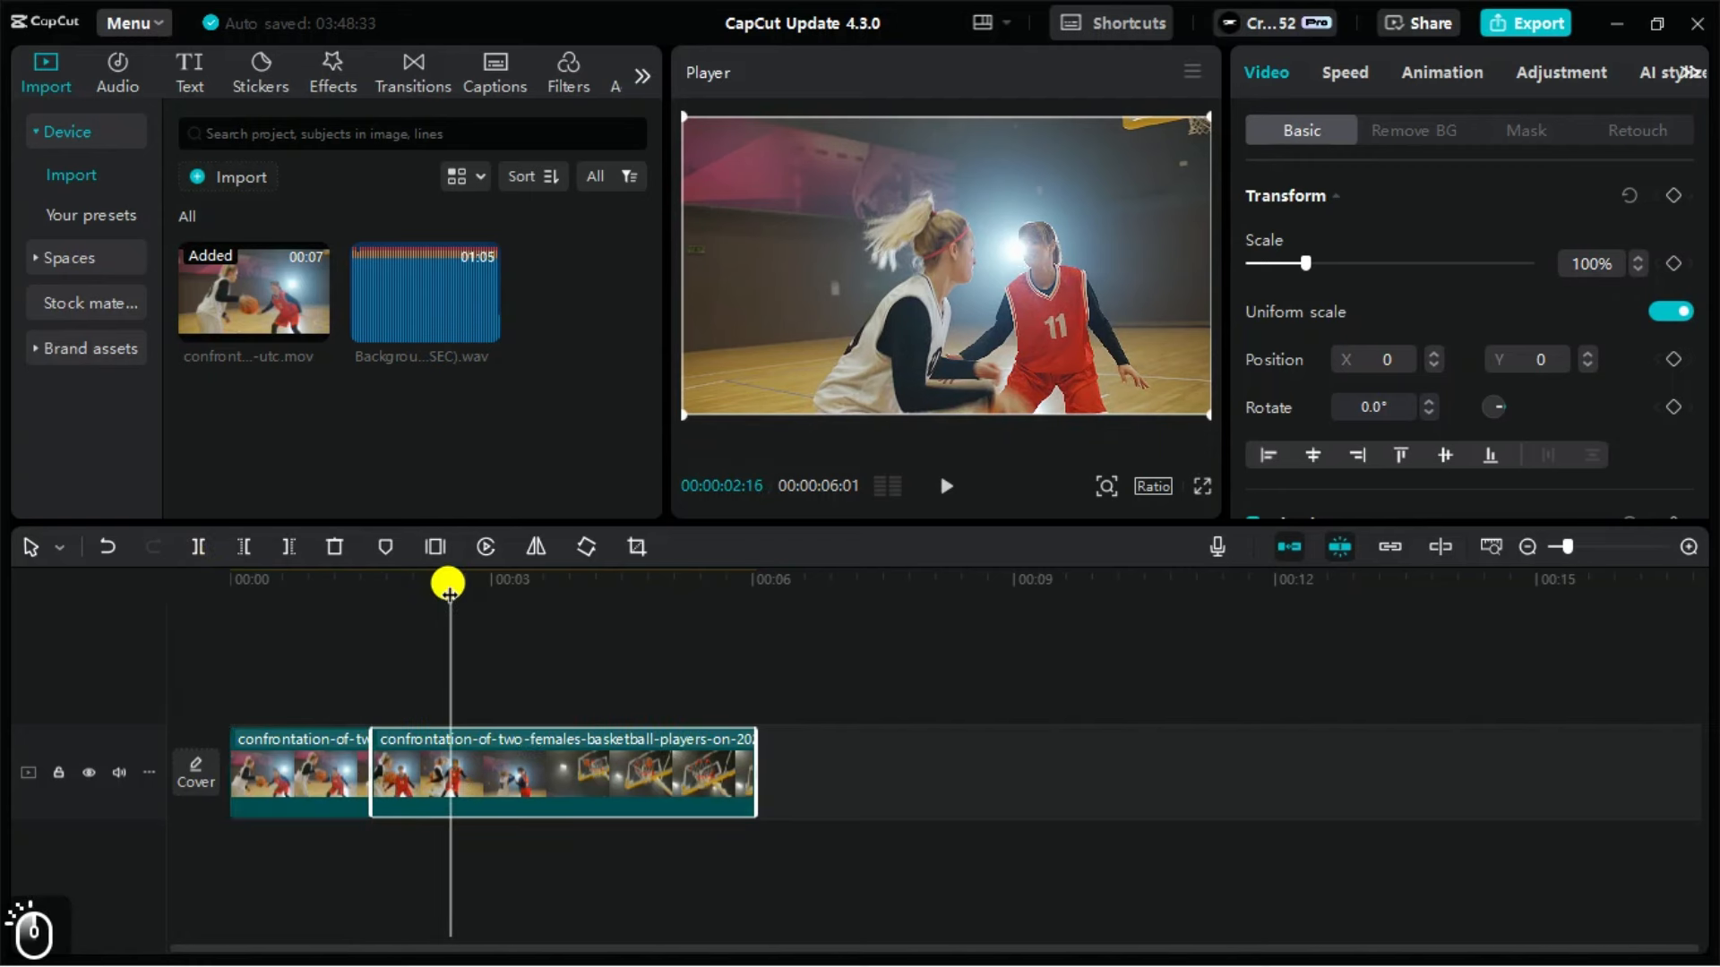
{"action": "key", "text": "ctrl+b"}
{"action": "left_click", "coordinate": [503, 741], "text": "ctrl"}
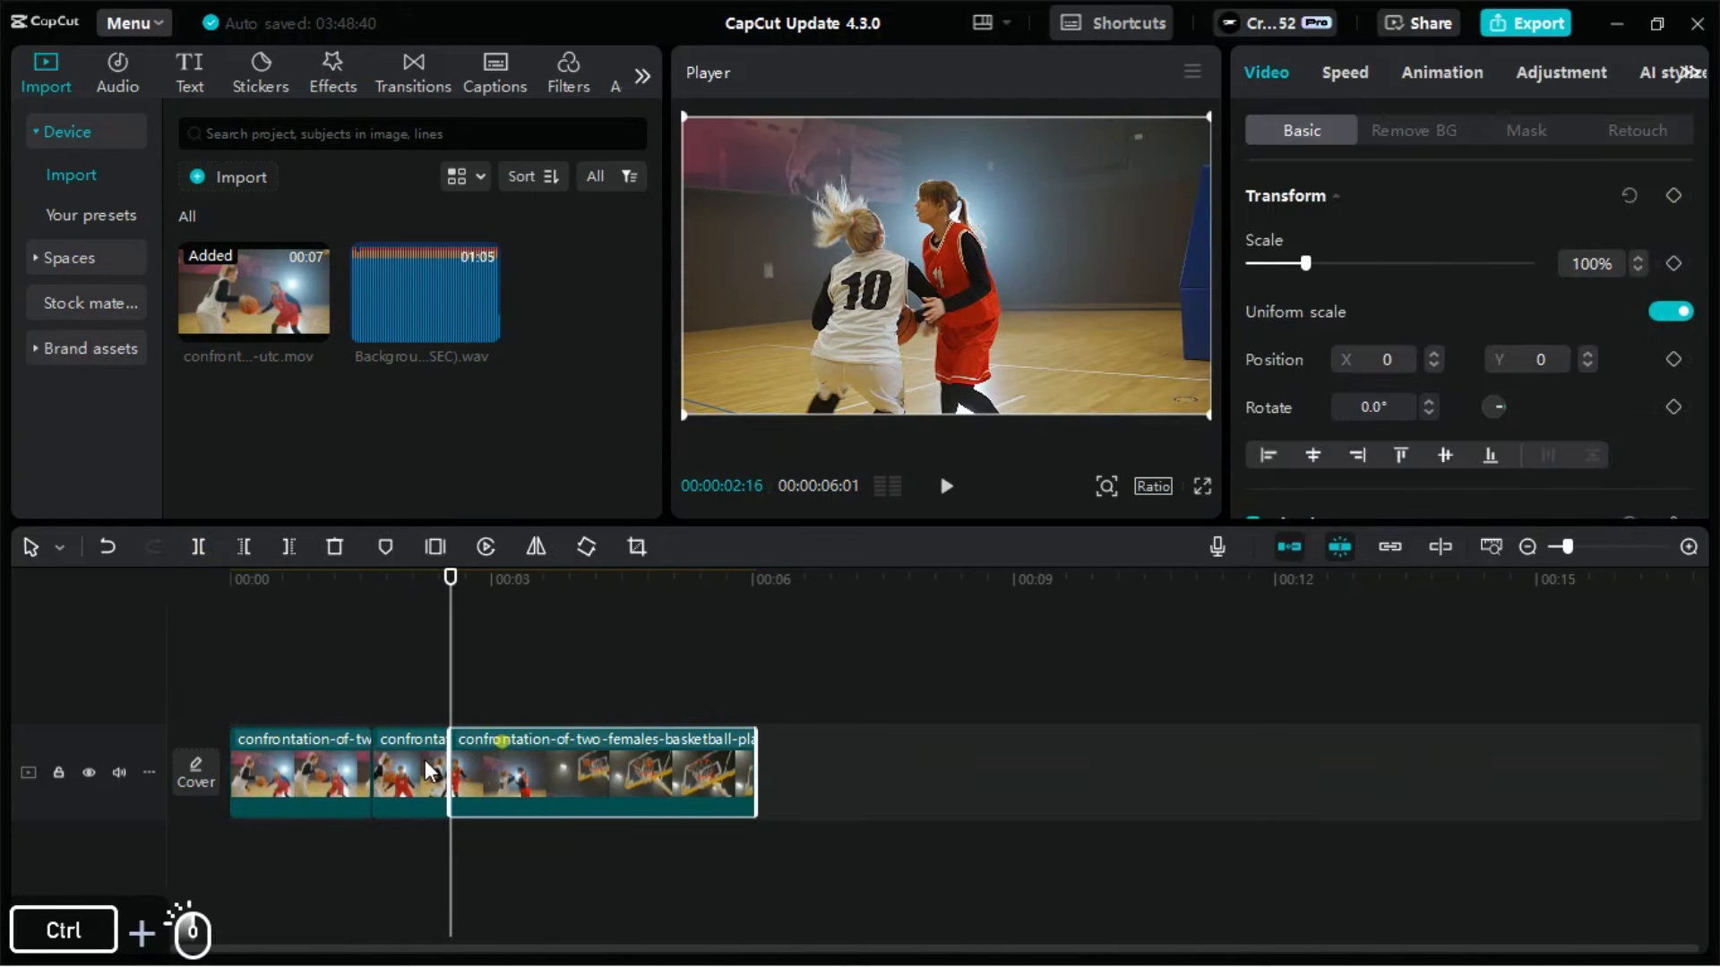
Delete the middle segment of the basketball video and play across the resulting cut.
{"action": "left_click", "coordinate": [423, 760]}
{"action": "key", "text": "Delete"}
{"action": "left_click", "coordinate": [335, 668]}
{"action": "key", "text": "space"}
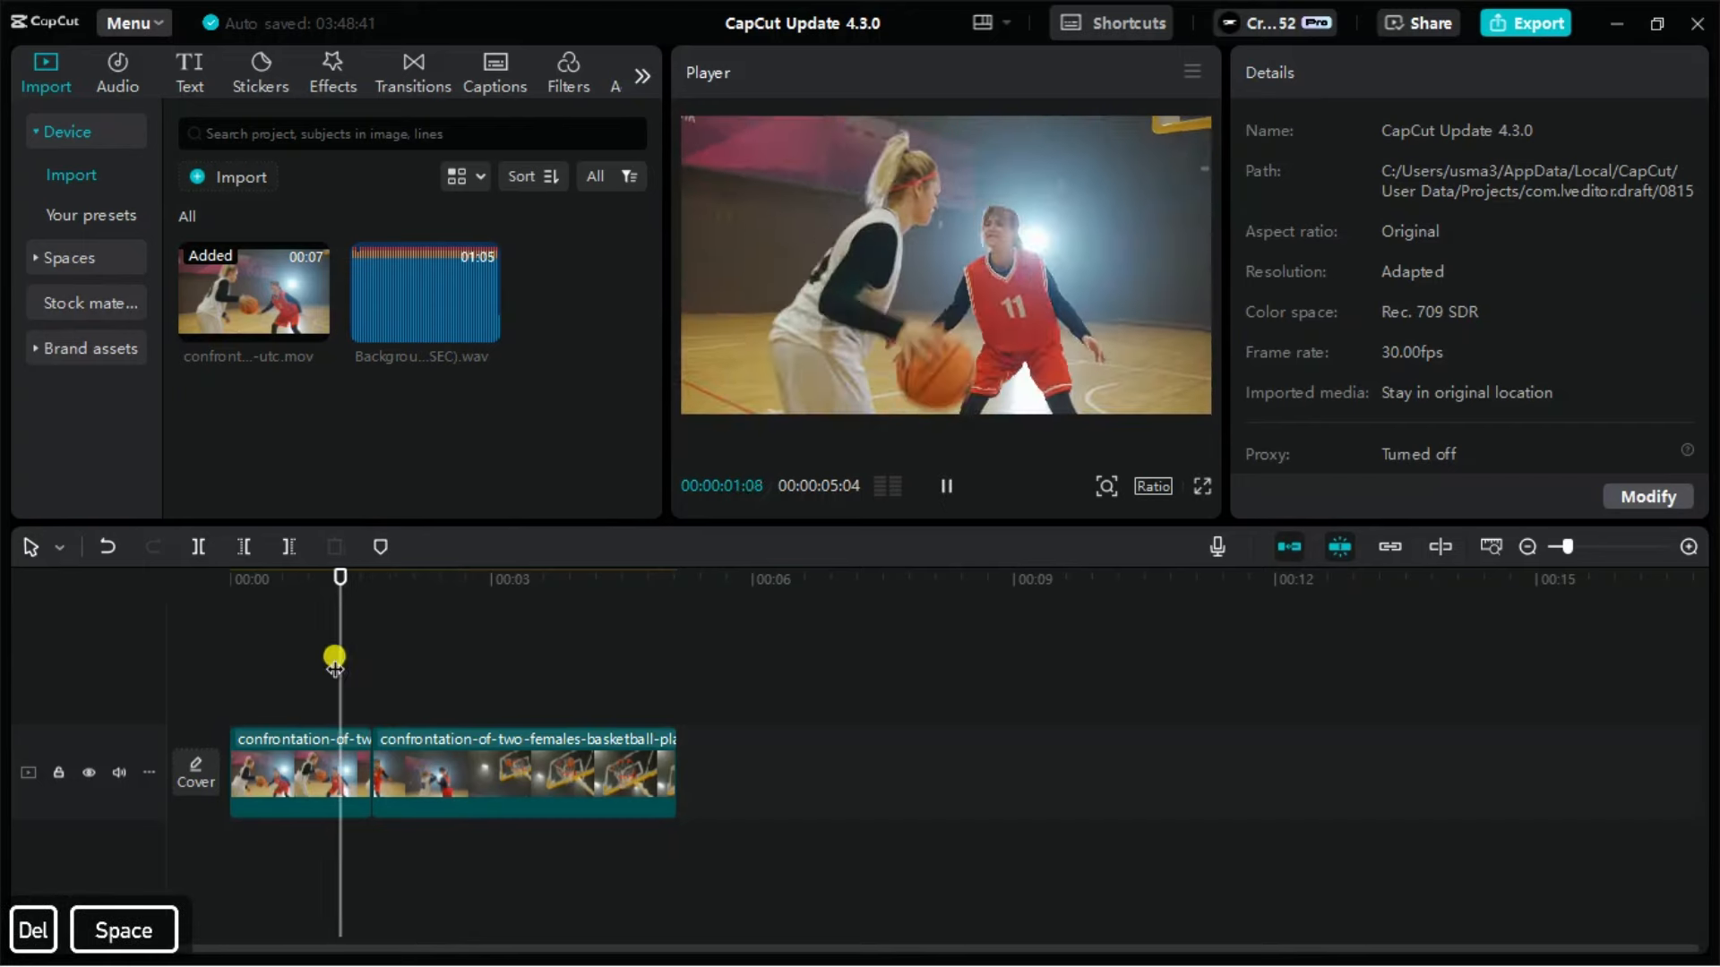
{"action": "key", "text": "space"}
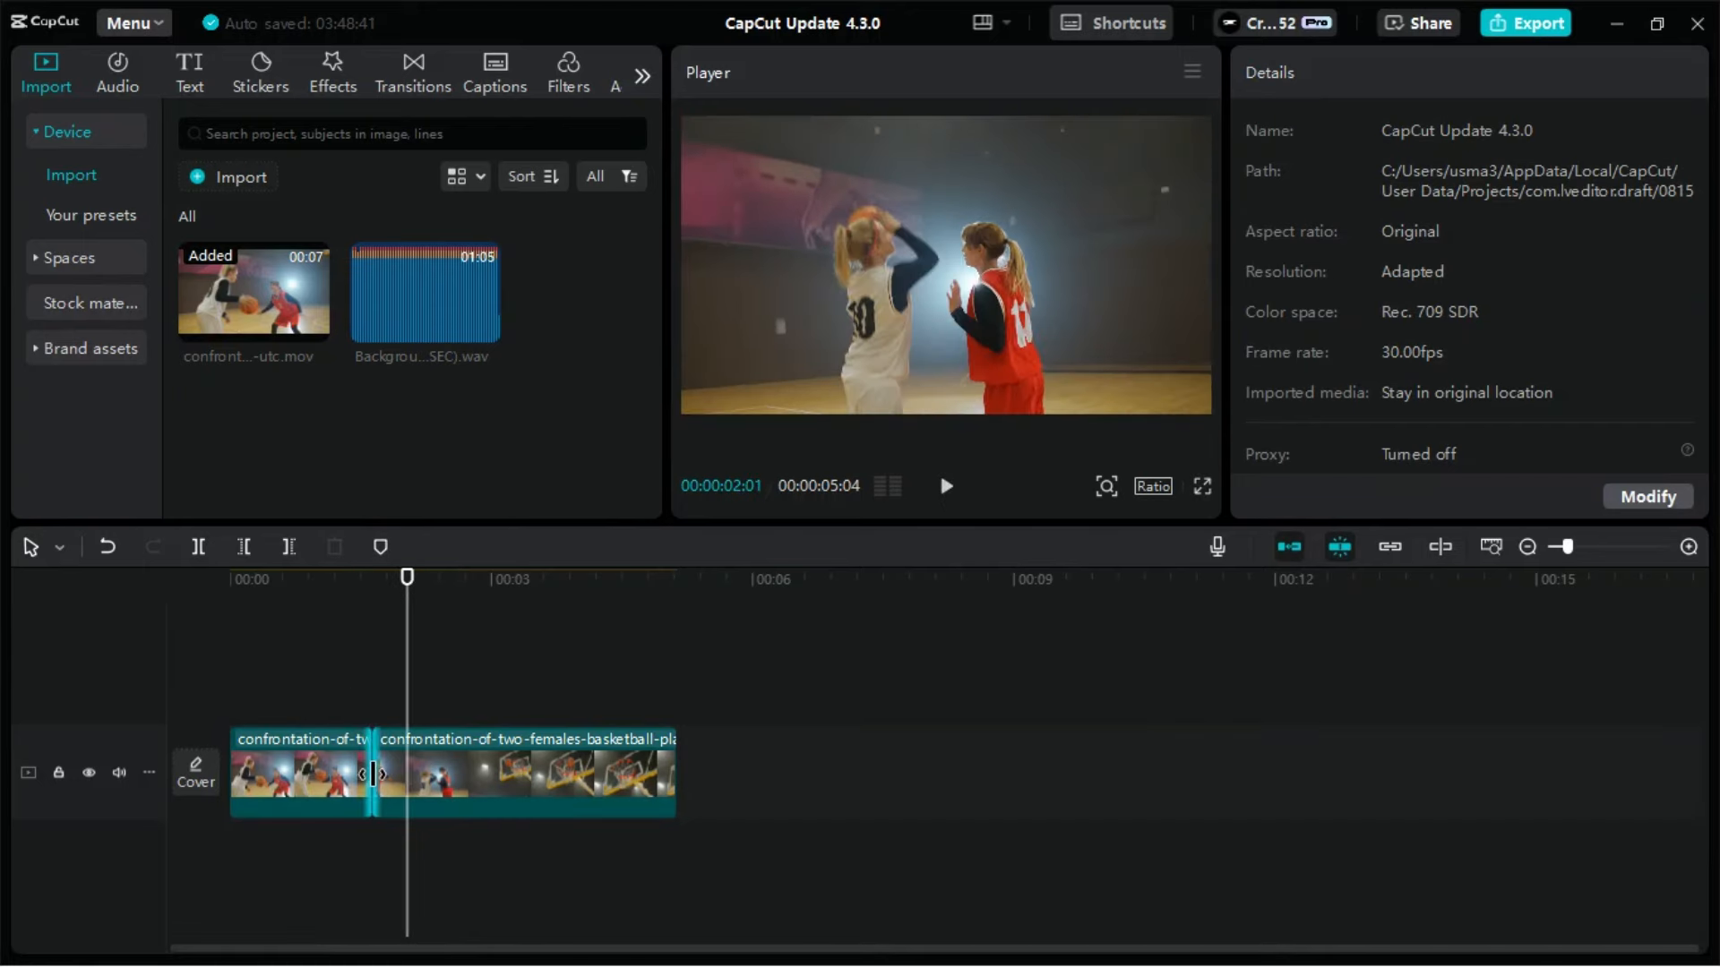
Roll the shared cut between the two basketball segments earlier and back later, keeping the clips joined.
{"action": "left_click_drag", "start_coordinate": [374, 766], "coordinate": [319, 774]}
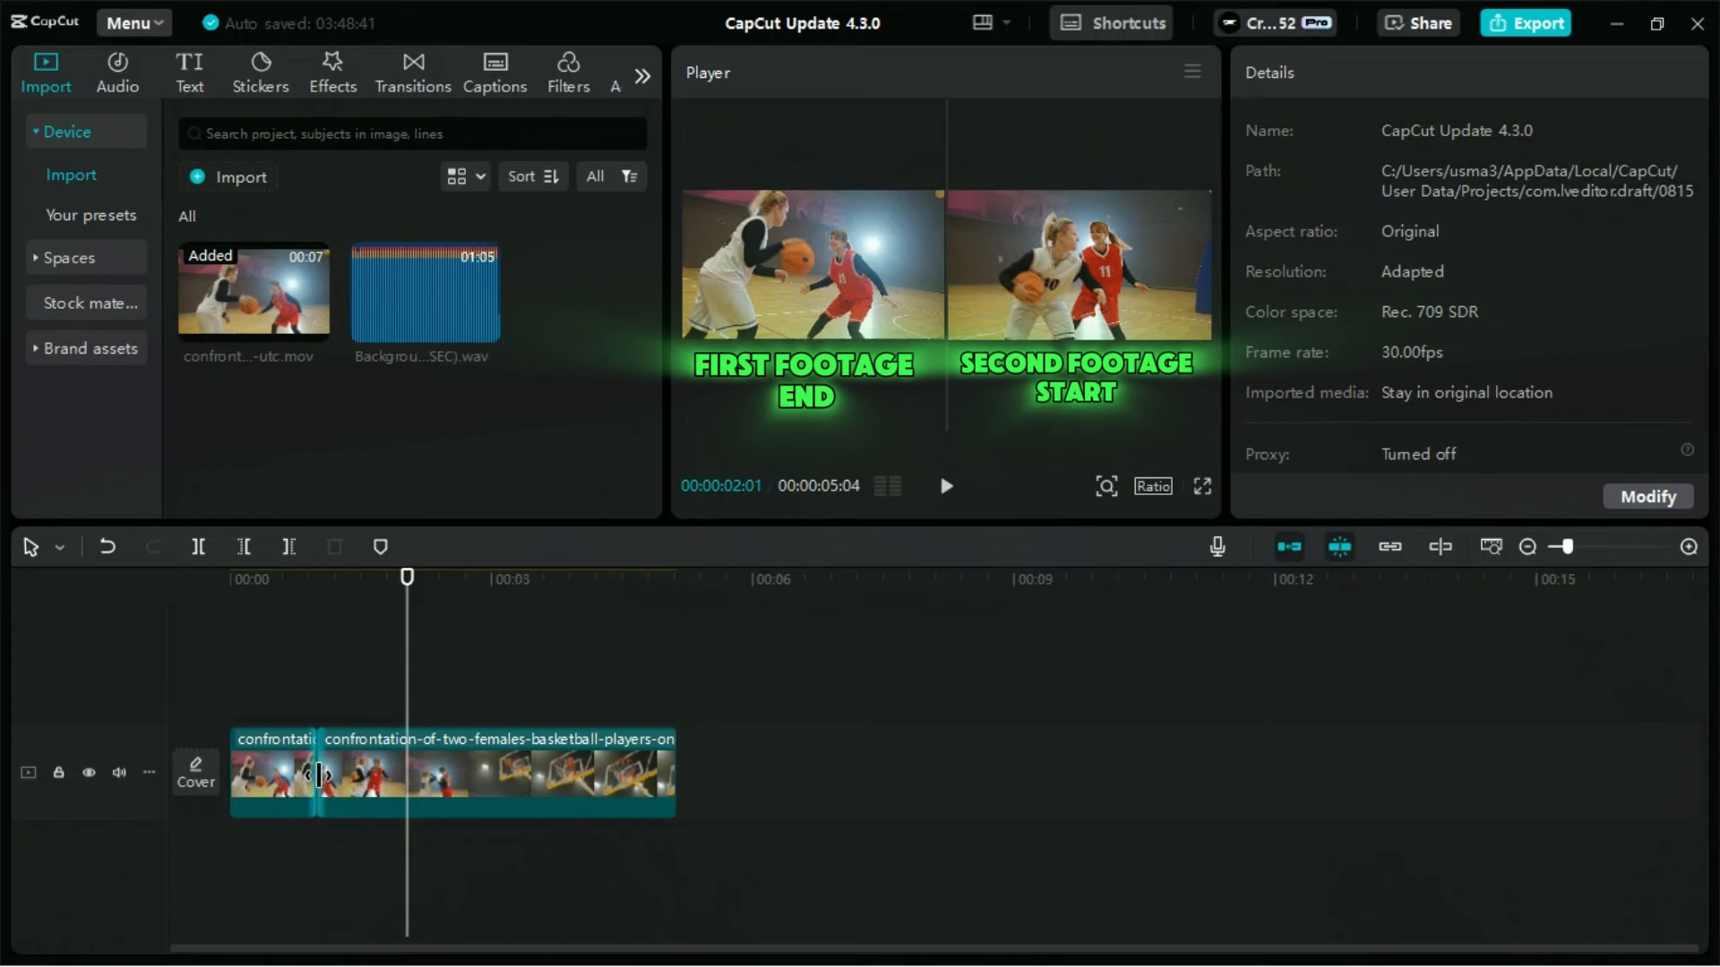
{"action": "left_click_drag", "start_coordinate": [319, 774], "coordinate": [420, 784]}
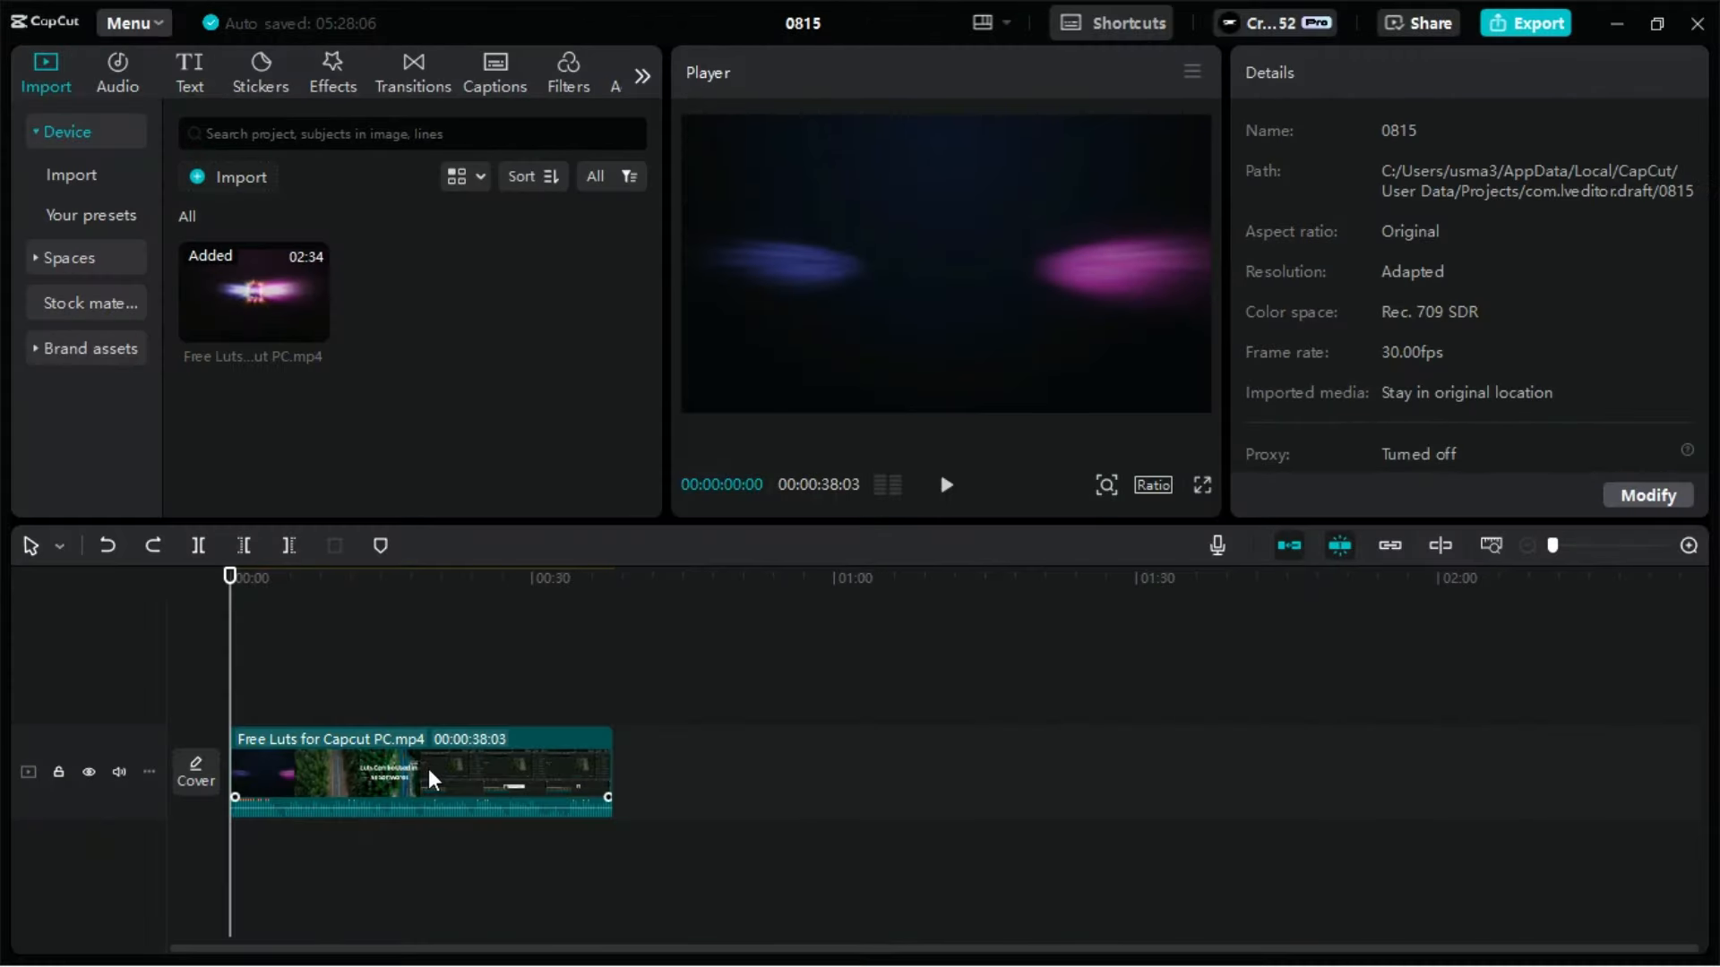
Split the Free Luts for Capcut PC clip automatically with Split scenes.
{"action": "left_click", "coordinate": [428, 769]}
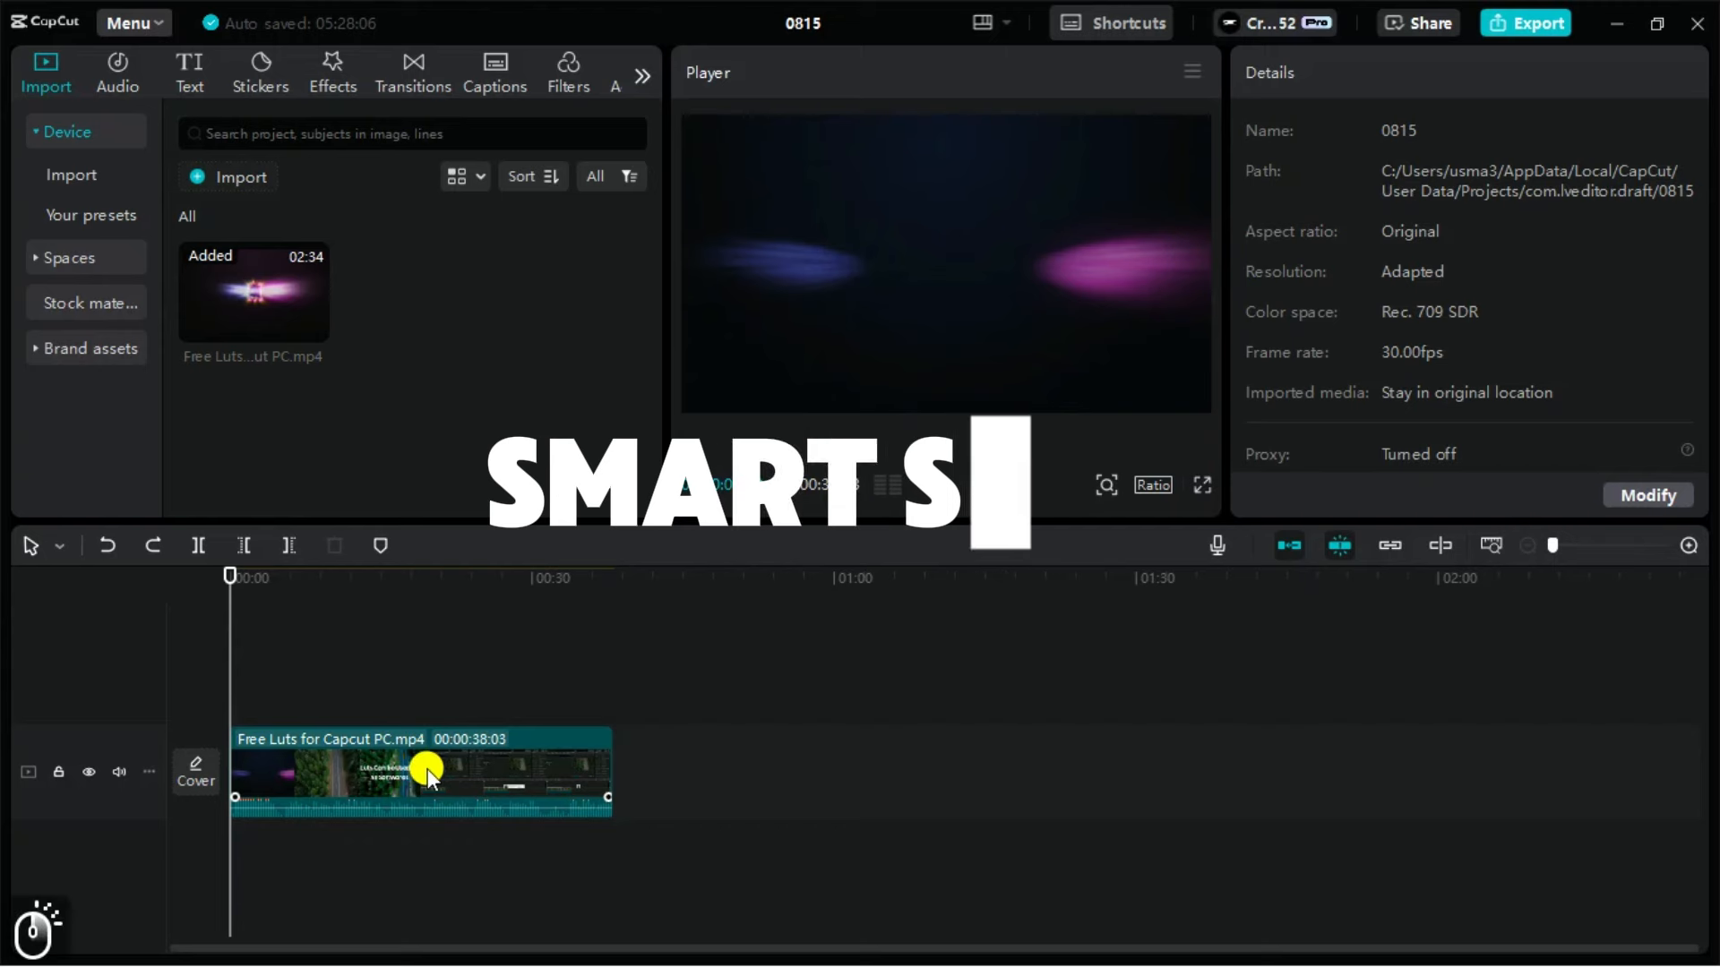
{"action": "right_click", "coordinate": [427, 769]}
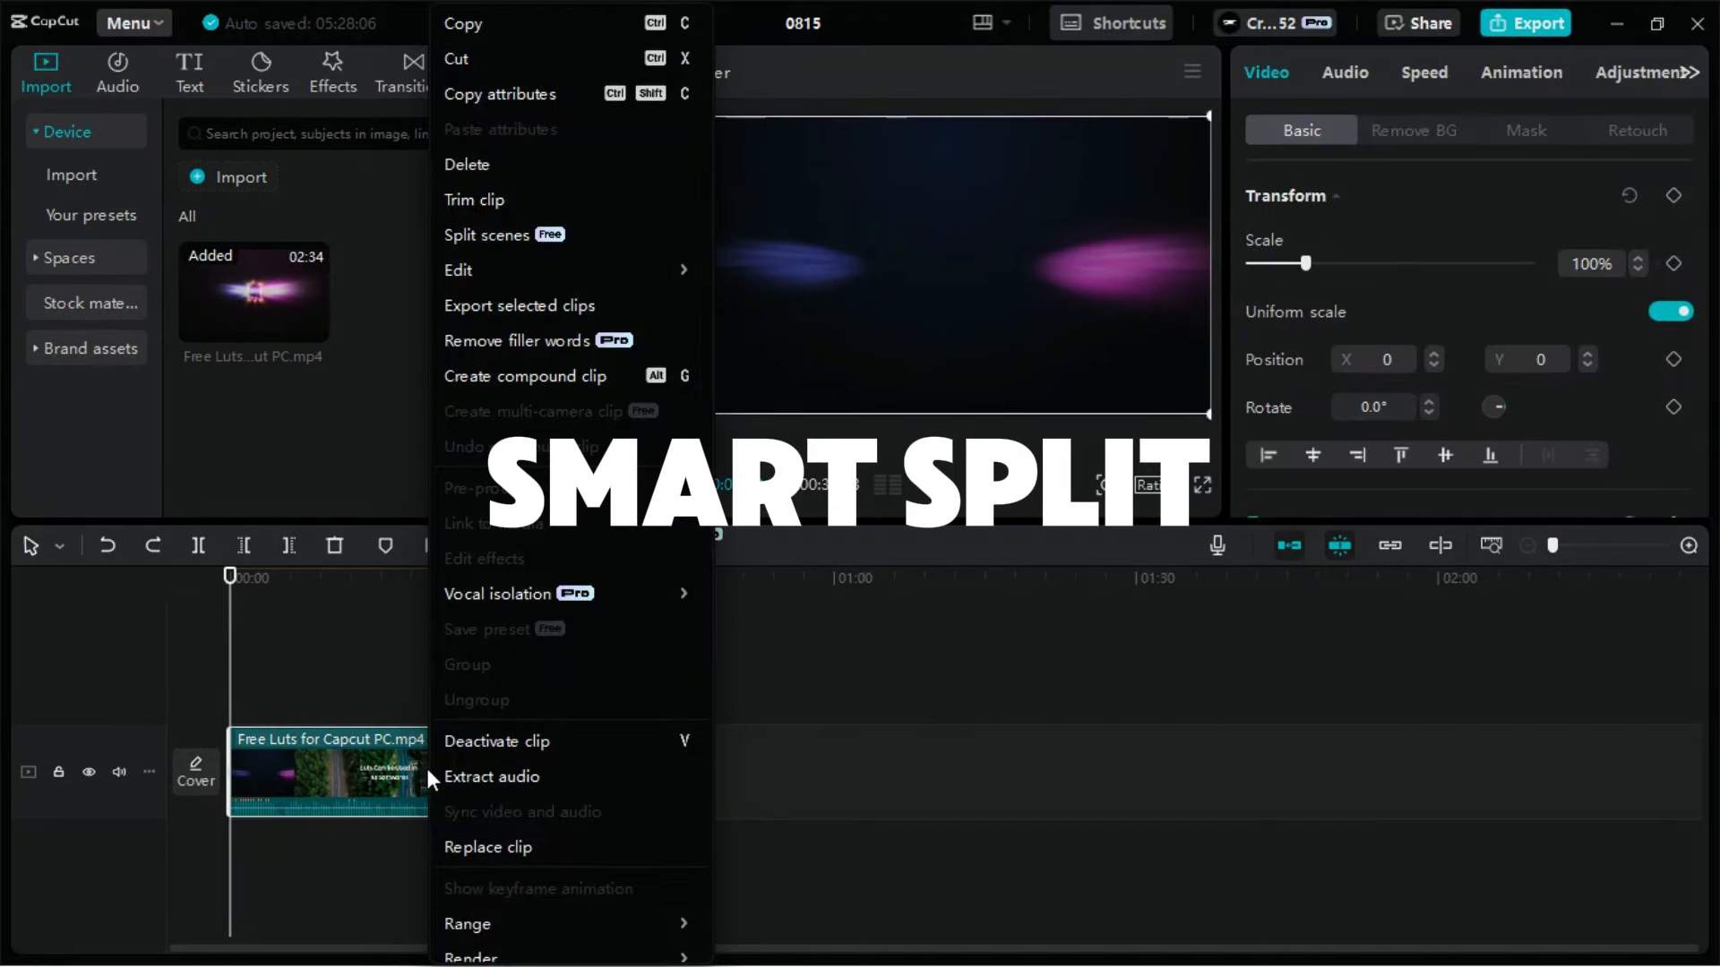
{"action": "left_click", "coordinate": [508, 236]}
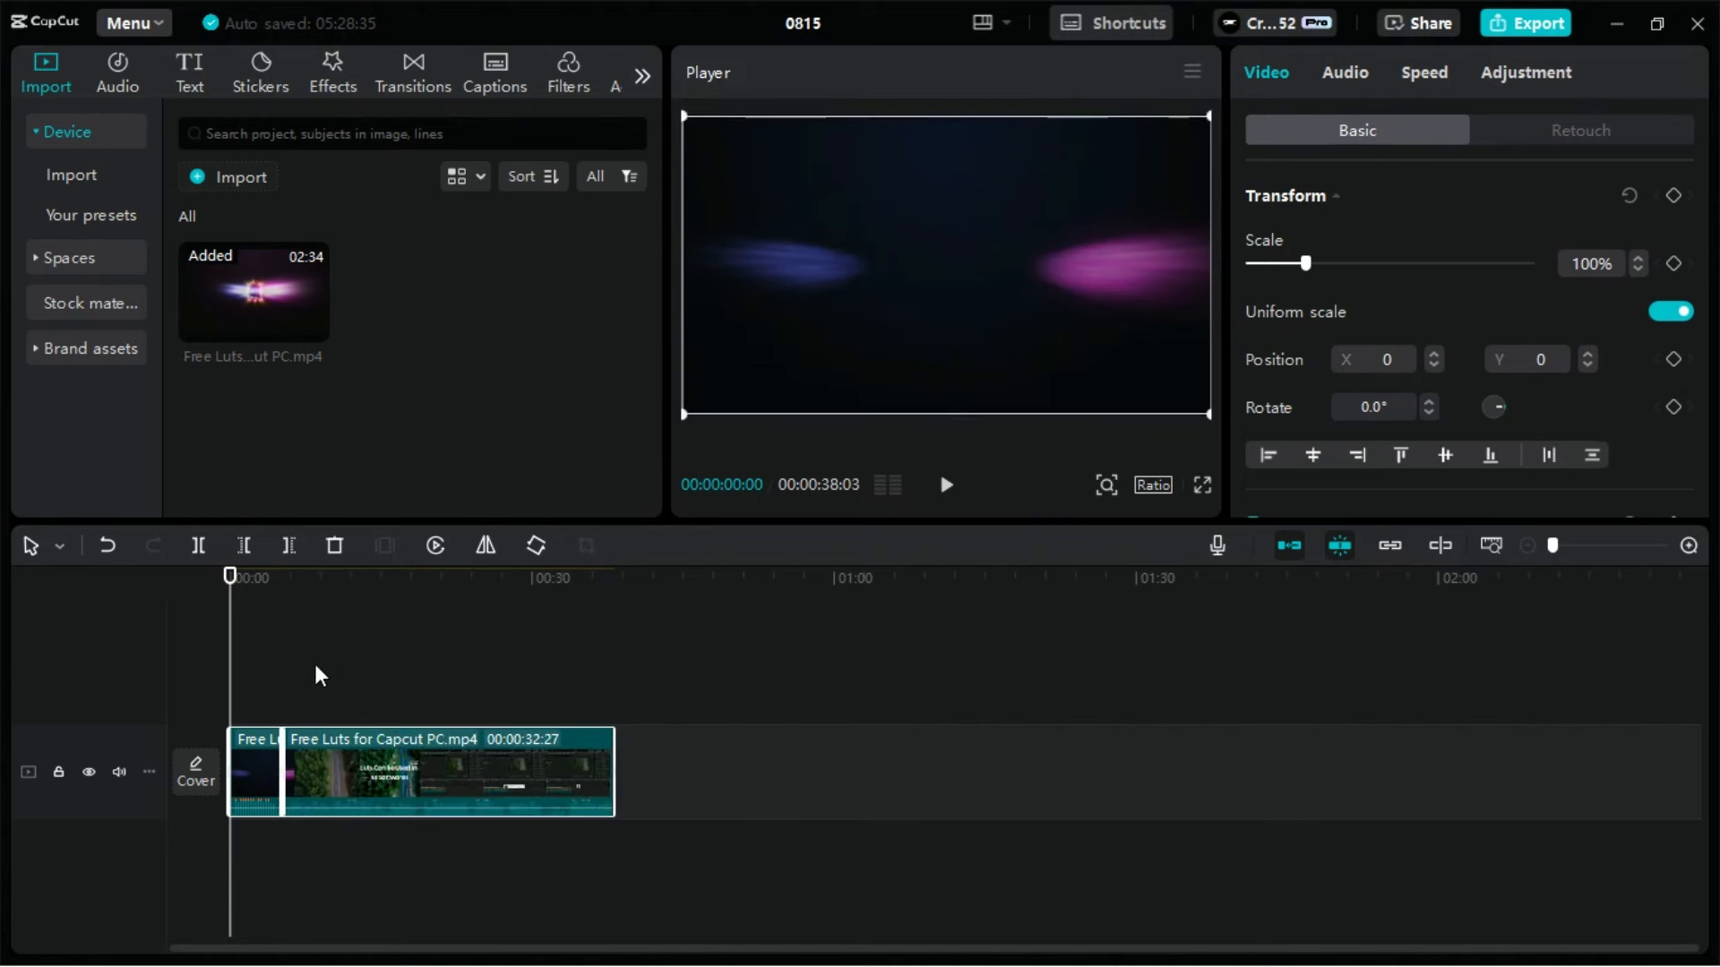
Deselect the split clips and move the playhead to the scene cut at 00:00:05:06 to examine it.
{"action": "left_click", "coordinate": [324, 692]}
{"action": "left_click", "coordinate": [267, 700]}
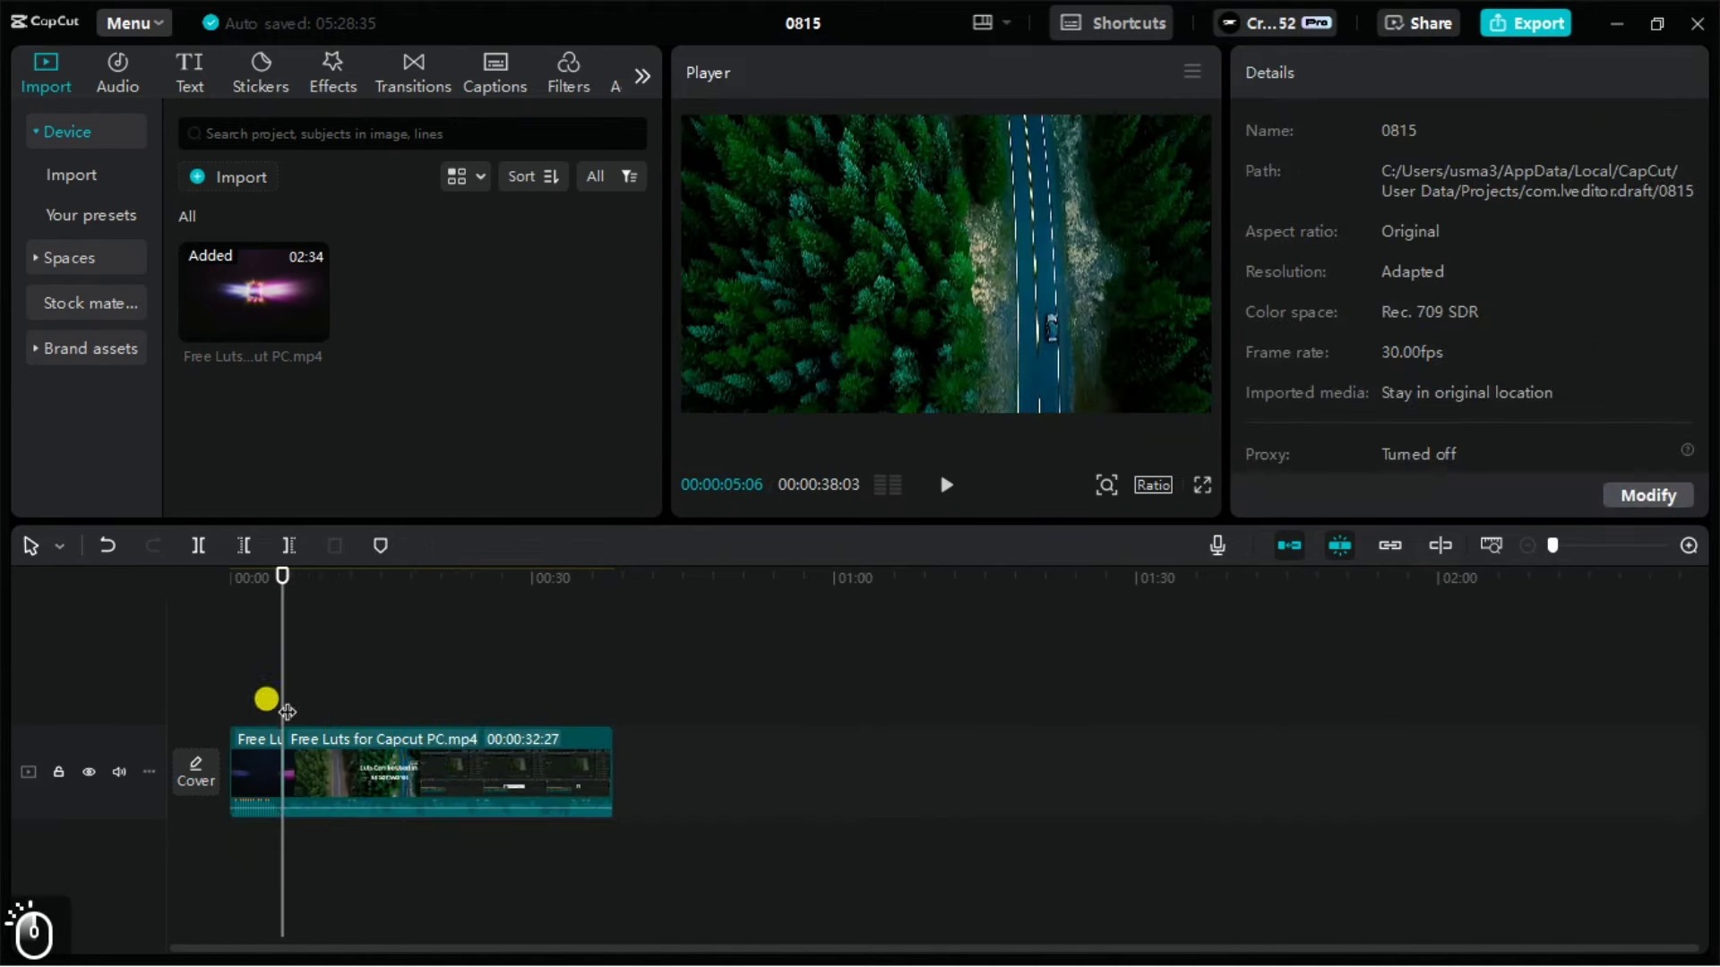
{"action": "left_click_drag", "start_coordinate": [280, 579], "coordinate": [286, 587]}
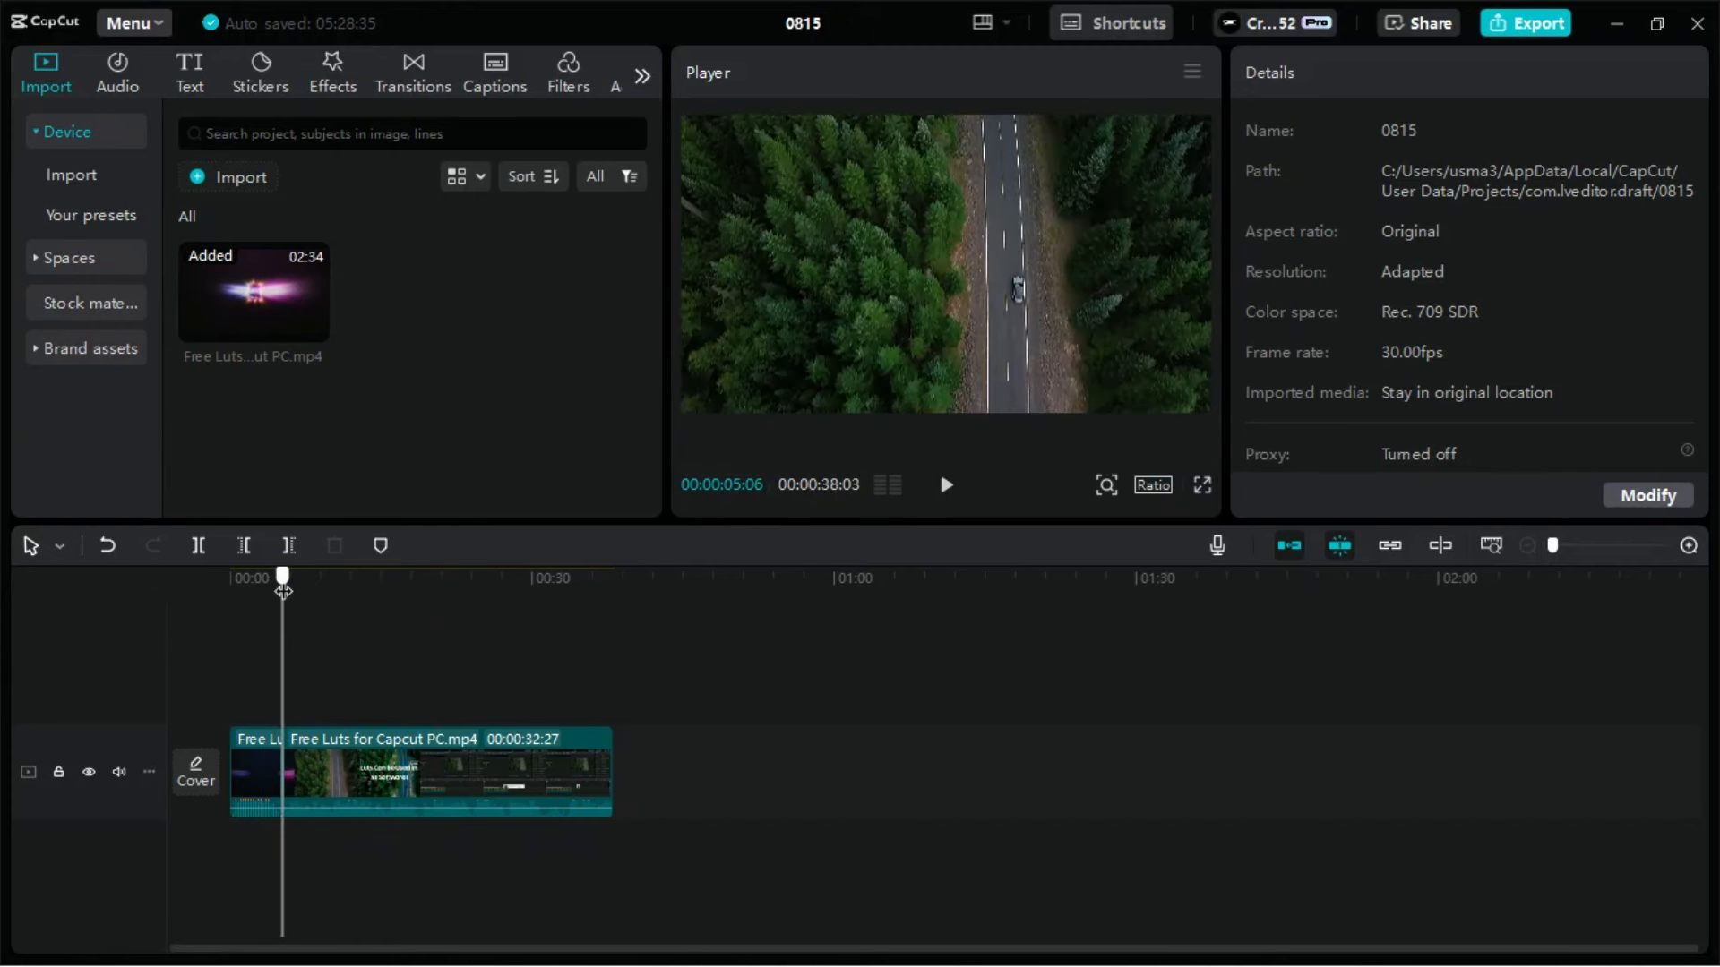